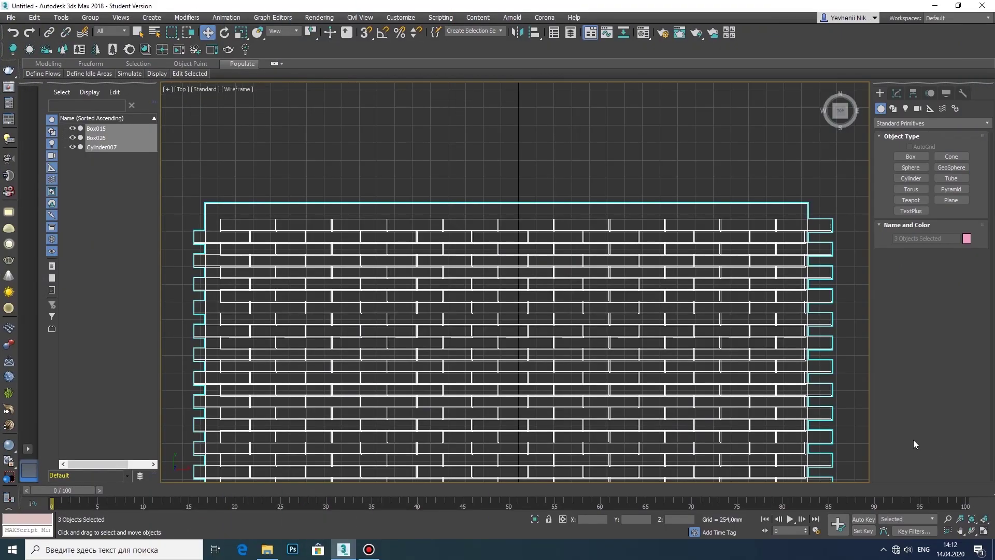
# Draw a thin 8663 mm wall box along the floor's top edge, 3500 mm tall
pyautogui.click(907, 156)
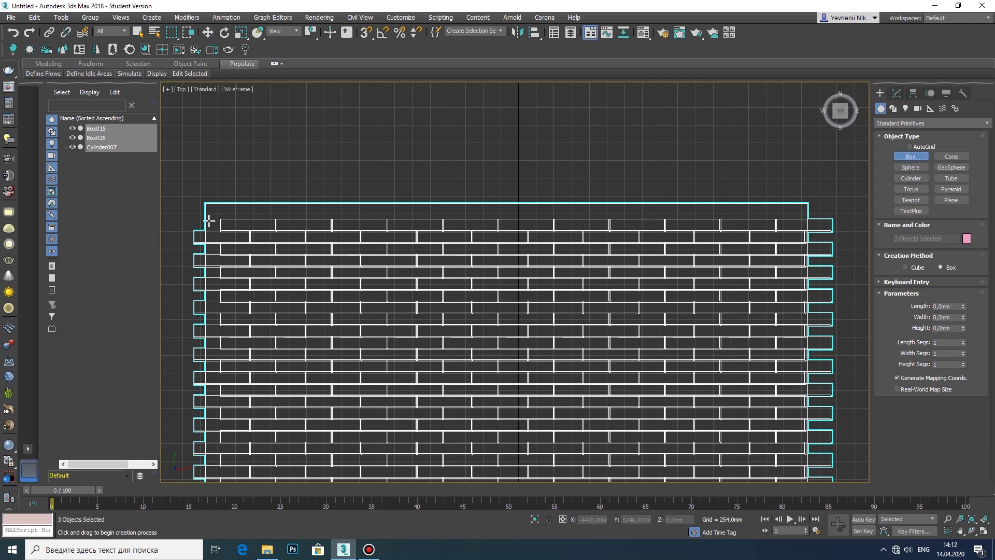
pyautogui.moveTo(202, 231); pyautogui.dragTo(821, 253)
pyautogui.scroll(2, 533, 306)
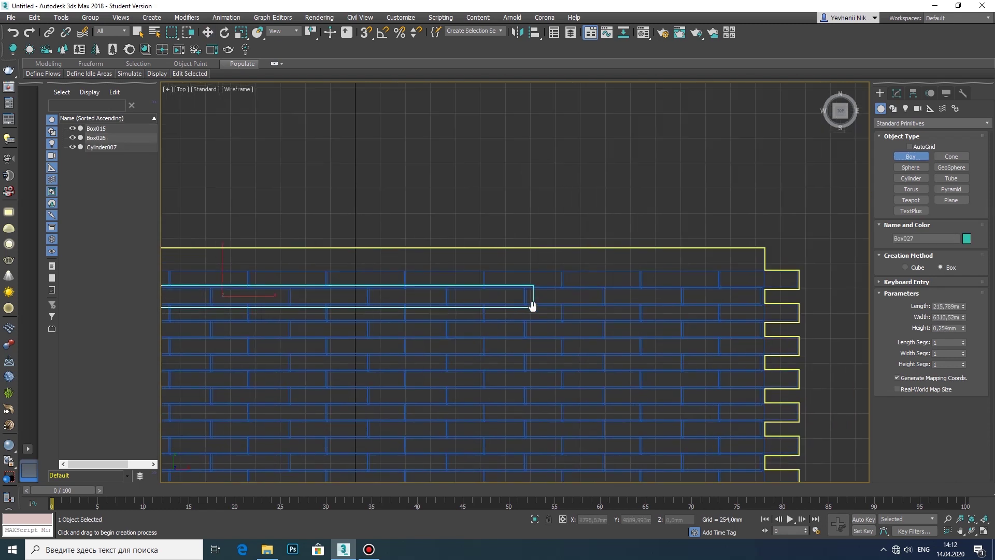
pyautogui.moveTo(532, 305); pyautogui.dragTo(763, 300)
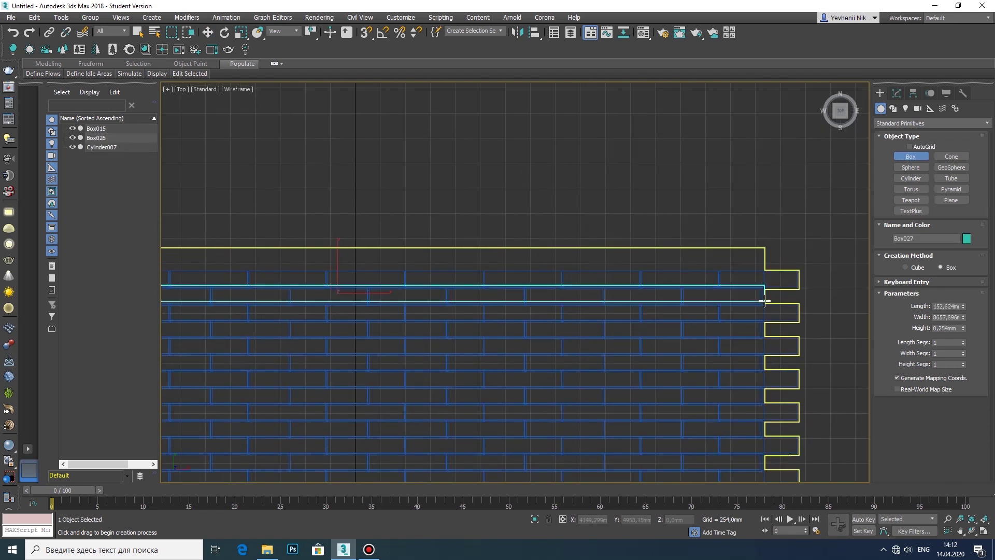
pyautogui.click(760, 193)
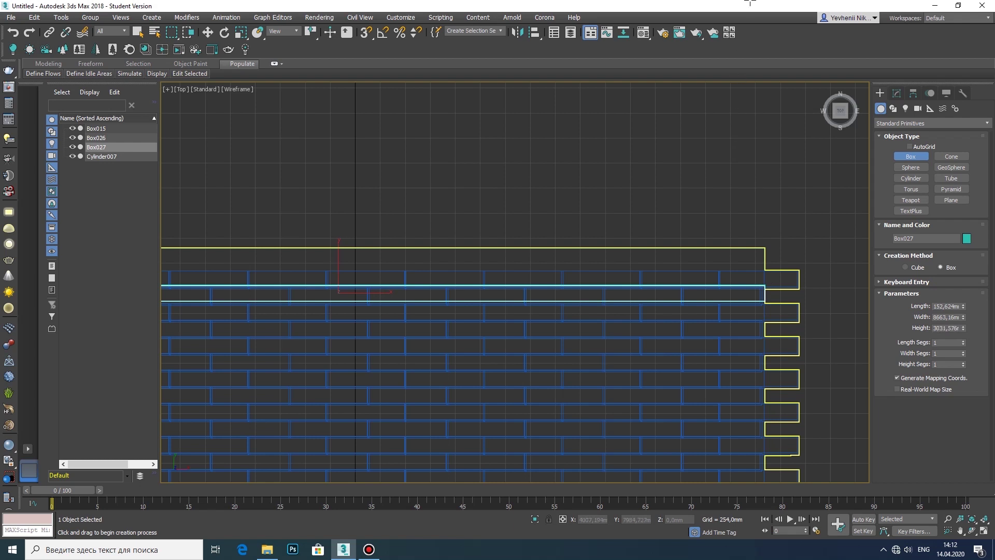
pyautogui.press('Home')
pyautogui.press('Delete')
pyautogui.press('Delete')
pyautogui.press('Return')
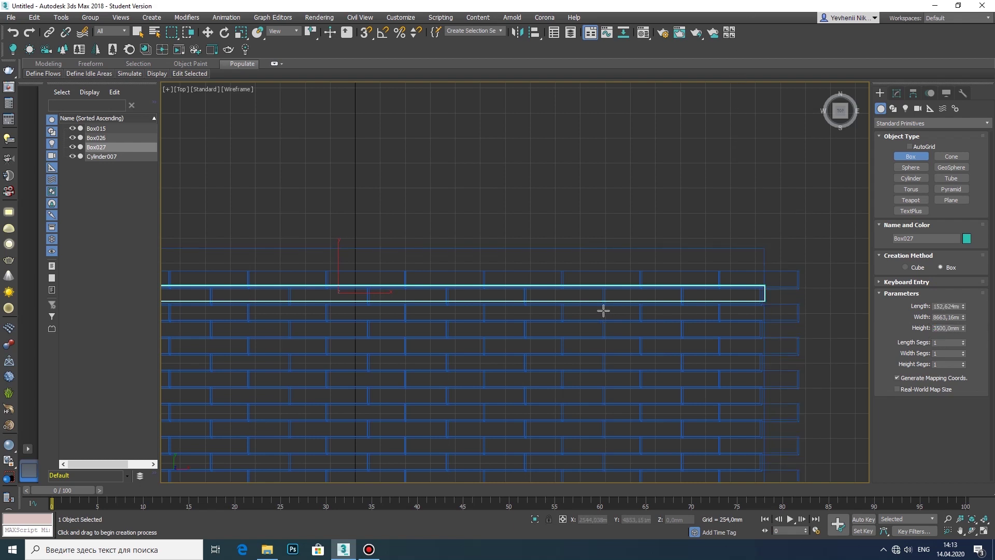
# Reframe the maximized Top view to center the new wall
pyautogui.hotkey('alt', 'w')
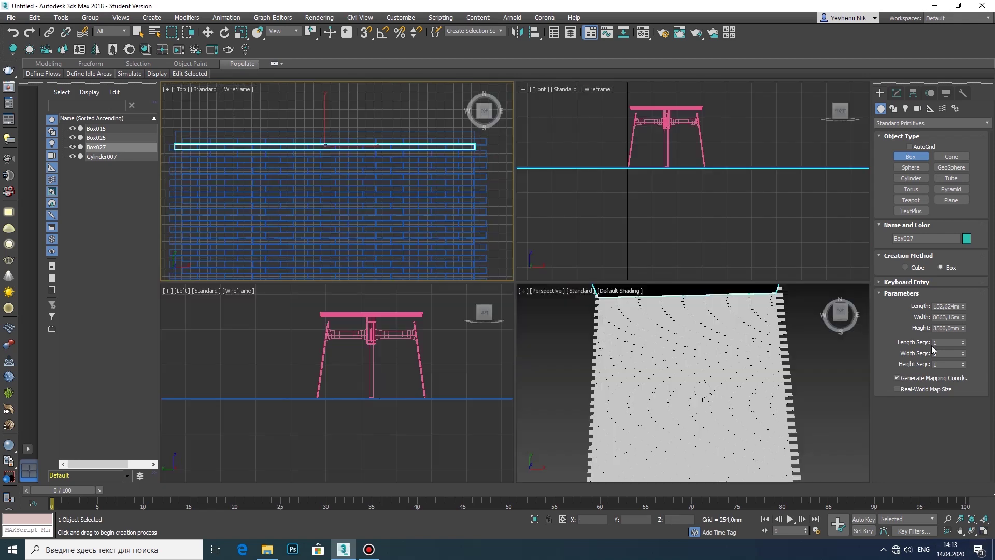
pyautogui.scroll(-3, 733, 187)
pyautogui.scroll(-2, 698, 229)
pyautogui.scroll(-2, 693, 380)
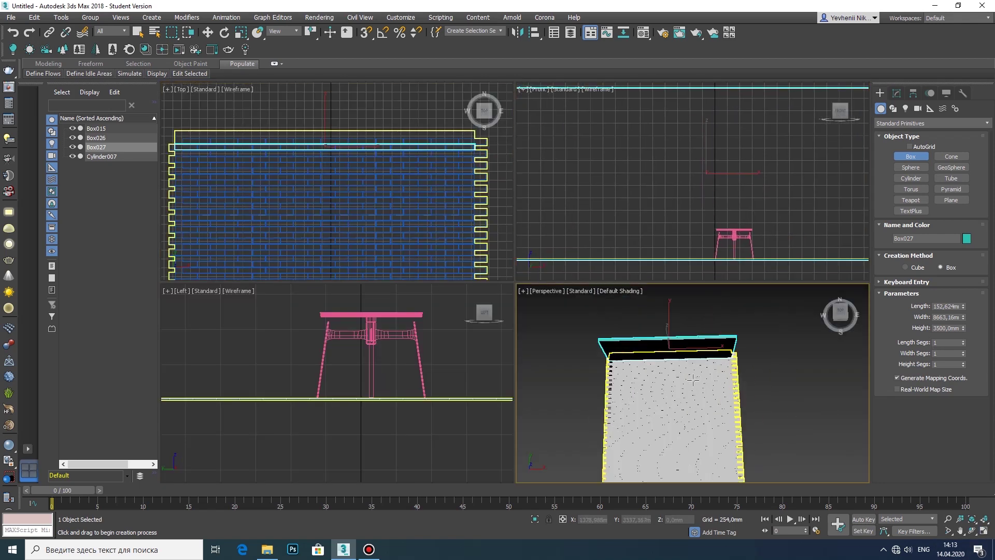
pyautogui.hotkey('alt', 'w')
pyautogui.moveTo(567, 250); pyautogui.dragTo(557, 260, button='middle')
# Rotate the wall −90° and clone a copy to the floor's right edge
pyautogui.press('e')
pyautogui.moveTo(453, 255); pyautogui.dragTo(579, 264)
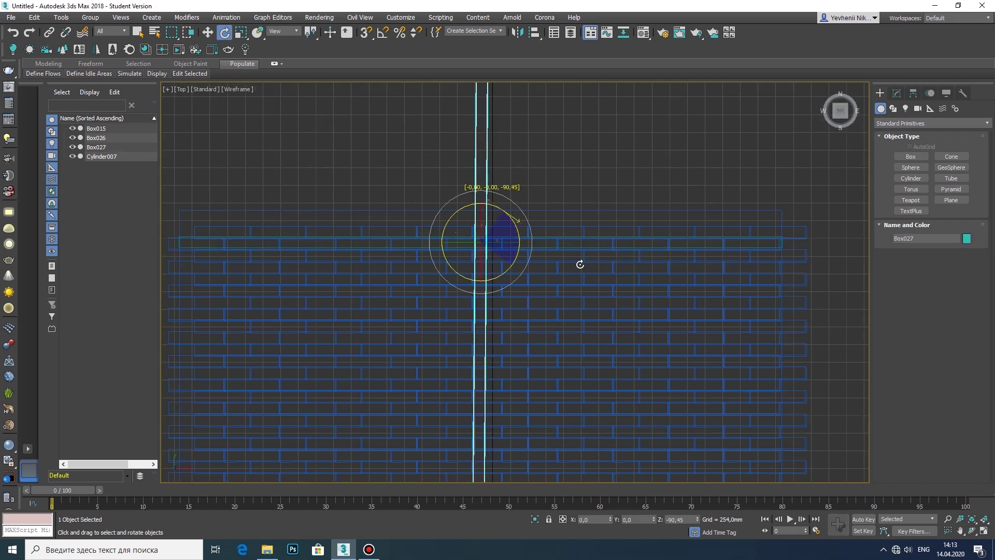
pyautogui.press('Return')
pyautogui.press('w')
pyautogui.scroll(-2, 507, 281)
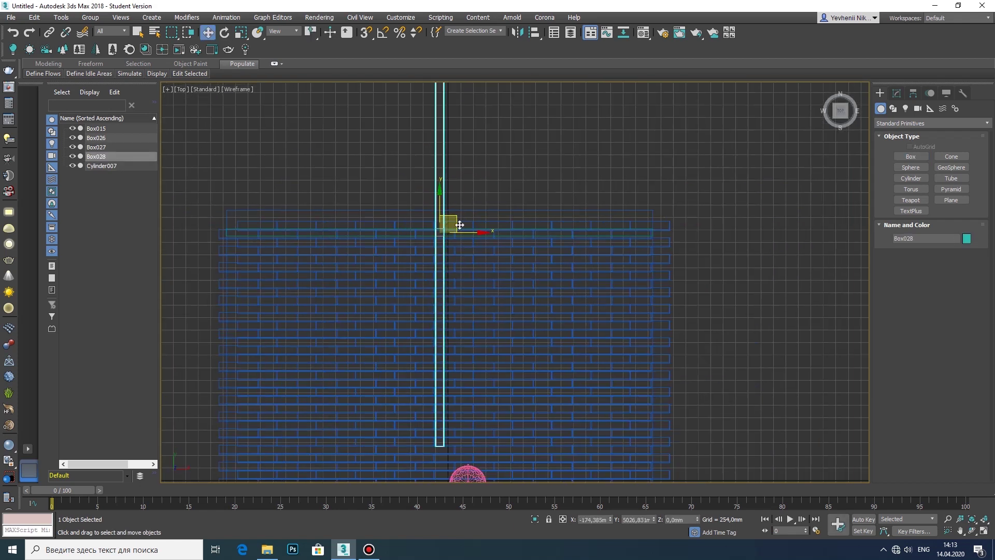
pyautogui.moveTo(484, 224)
pyautogui.mouseDown()
pyautogui.moveTo(664, 383)
pyautogui.moveTo(683, 444)
pyautogui.mouseUp()
pyautogui.scroll(2, 661, 284)
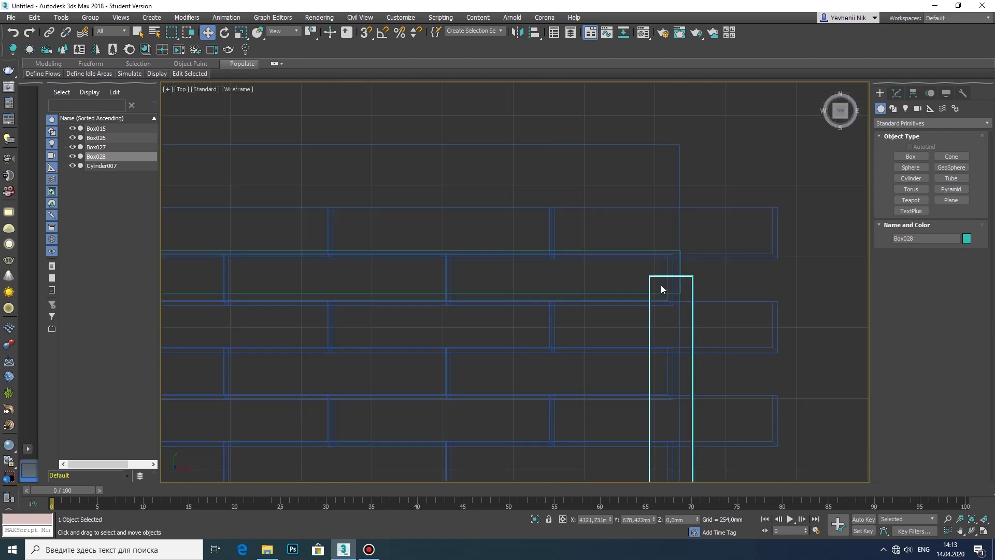
pyautogui.scroll(-4, 688, 238)
pyautogui.moveTo(688, 238); pyautogui.dragTo(704, 227, button='middle')
# Clone the vertical wall across to the floor's left edge
pyautogui.moveTo(729, 305); pyautogui.dragTo(434, 337)
pyautogui.press('Return')
pyautogui.scroll(5, 570, 233)
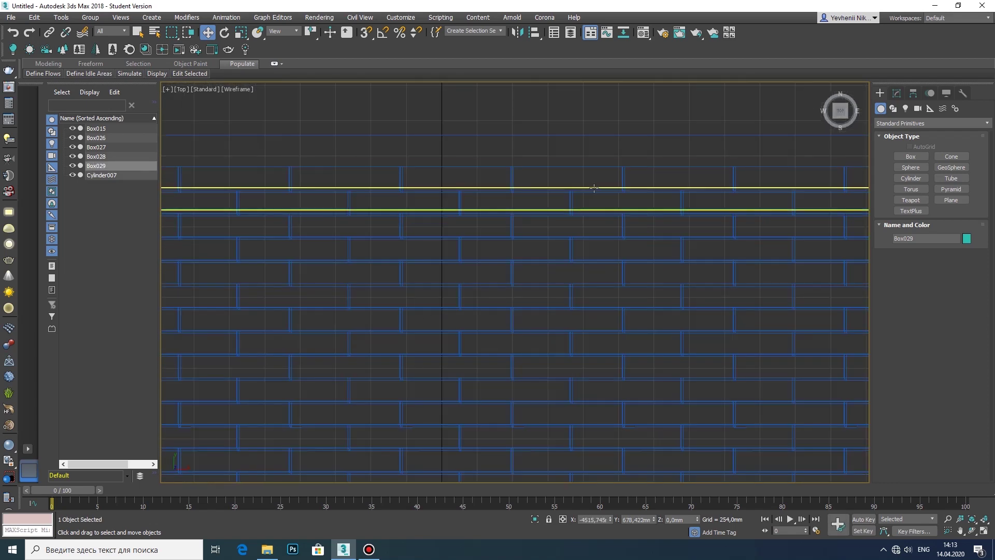
pyautogui.scroll(3, 592, 204)
pyautogui.scroll(-3, 592, 169)
pyautogui.scroll(-2, 653, 393)
pyautogui.scroll(3, 546, 367)
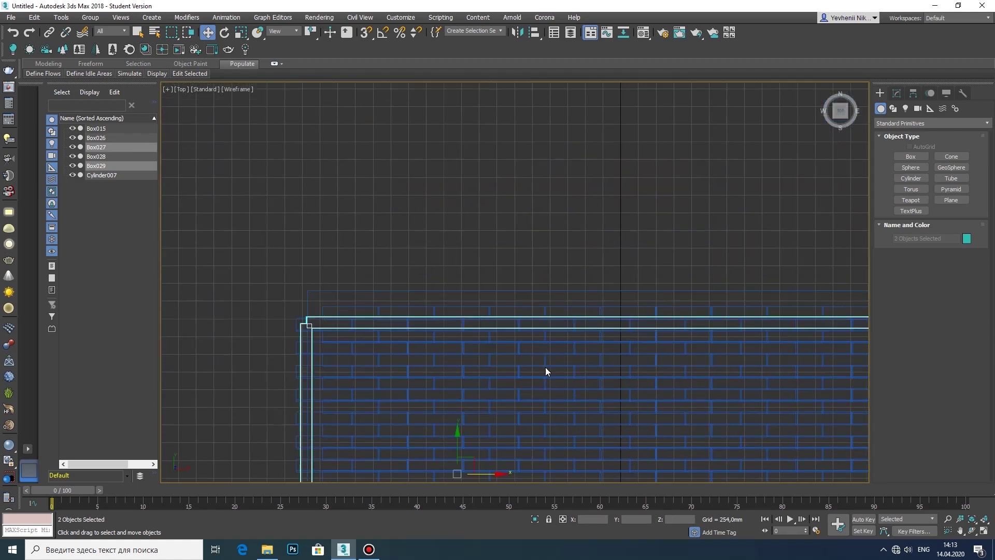
pyautogui.scroll(2, 593, 170)
# Clone the top wall down to the floor's bottom edge
pyautogui.click(592, 171)
pyautogui.scroll(-5, 667, 211)
pyautogui.keyDown('shift'); pyautogui.moveTo(575, 133); pyautogui.dragTo(586, 356); pyautogui.keyUp('shift')
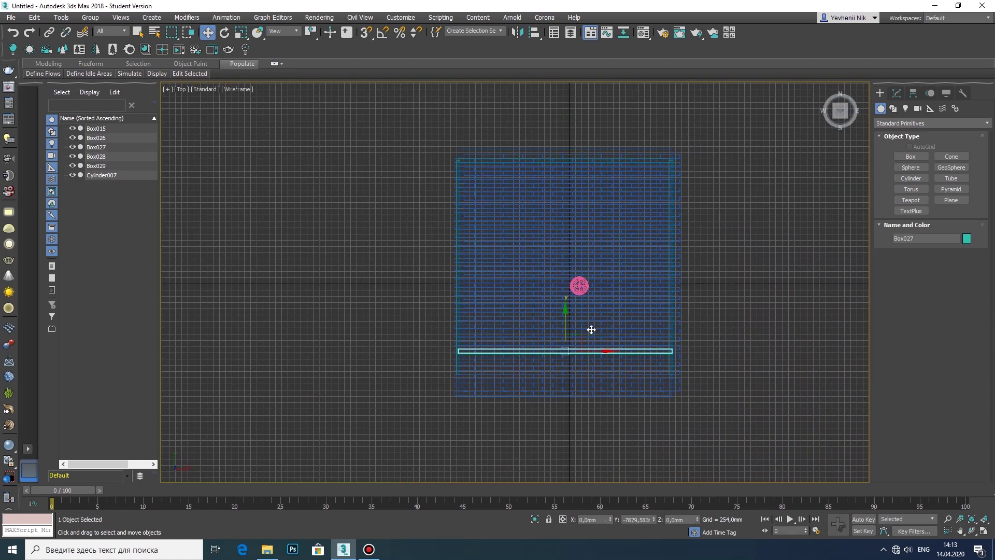
pyautogui.press('Return')
pyautogui.scroll(3, 586, 356)
pyautogui.moveTo(394, 306); pyautogui.dragTo(283, 303, button='middle')
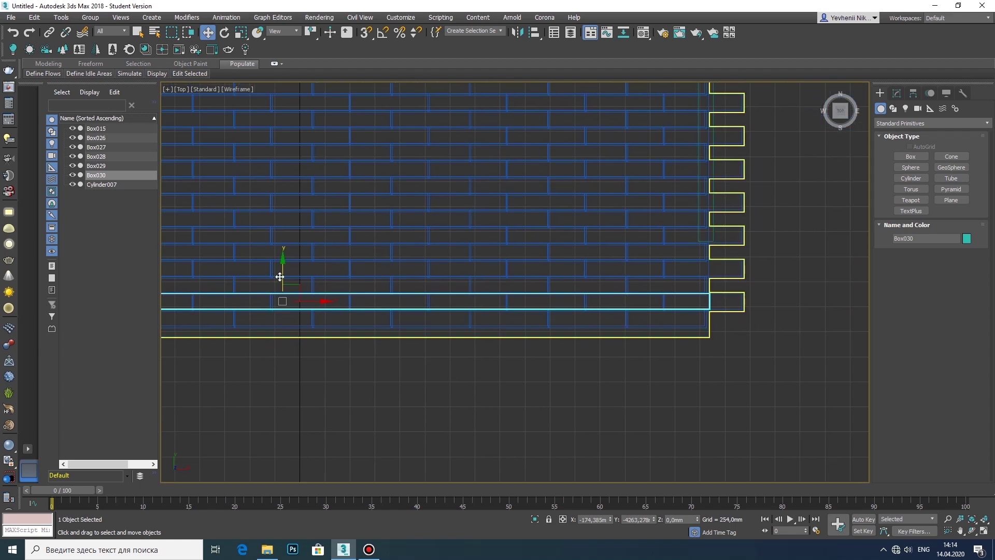
# Select the right-hand wall Box028 and frame the whole wall layout in four views
pyautogui.click(706, 242)
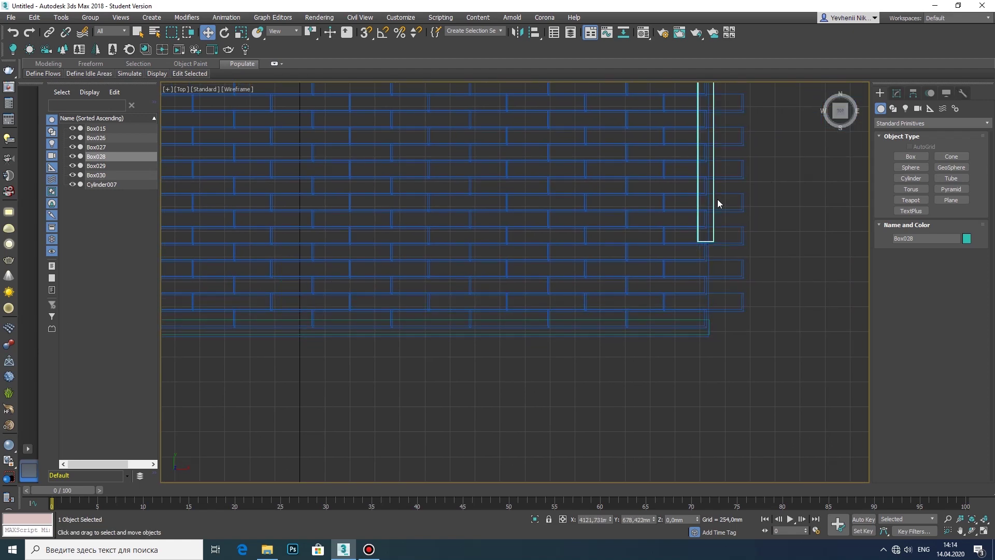
pyautogui.scroll(-3, 596, 233)
pyautogui.moveTo(476, 147); pyautogui.dragTo(450, 303, button='middle')
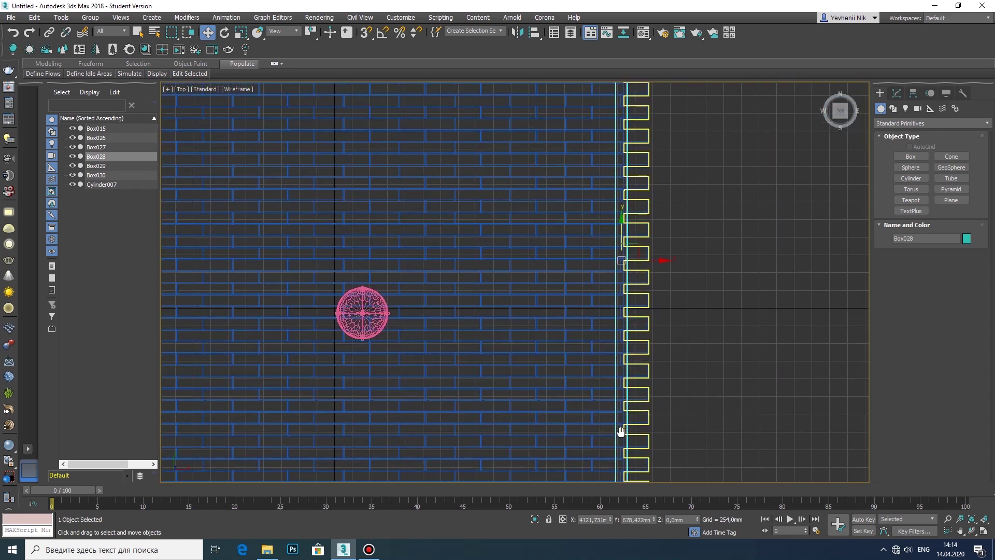
pyautogui.scroll(-3, 451, 303)
pyautogui.click(983, 532)
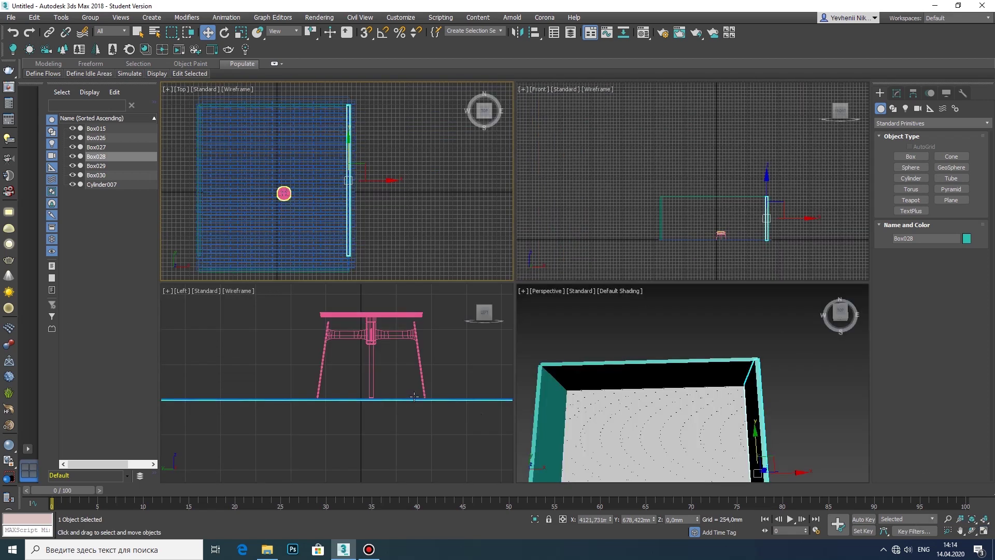
pyautogui.scroll(-5, 499, 419)
# Add height segments to wall Box028 and convert it to Editable Poly
pyautogui.click(896, 93)
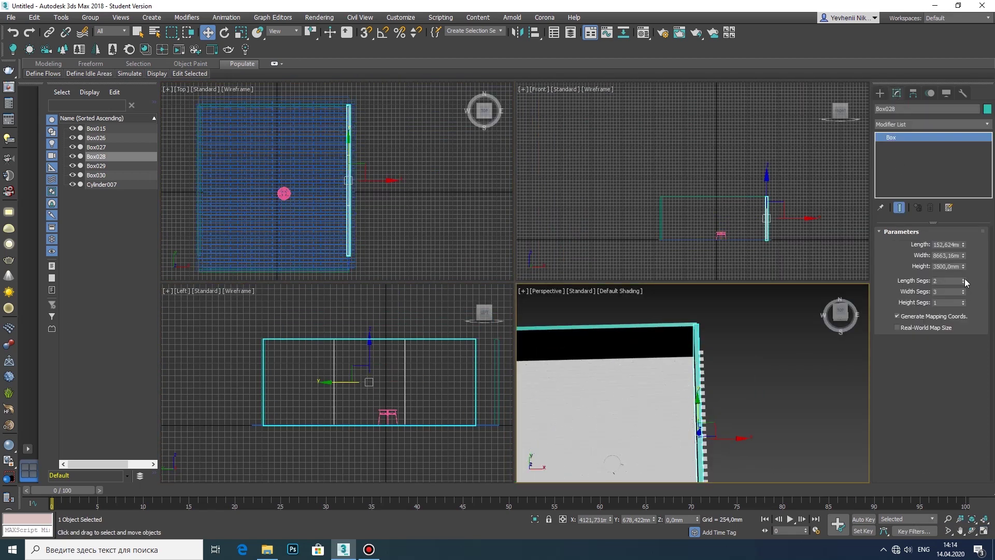
pyautogui.click(962, 300)
pyautogui.click(962, 300)
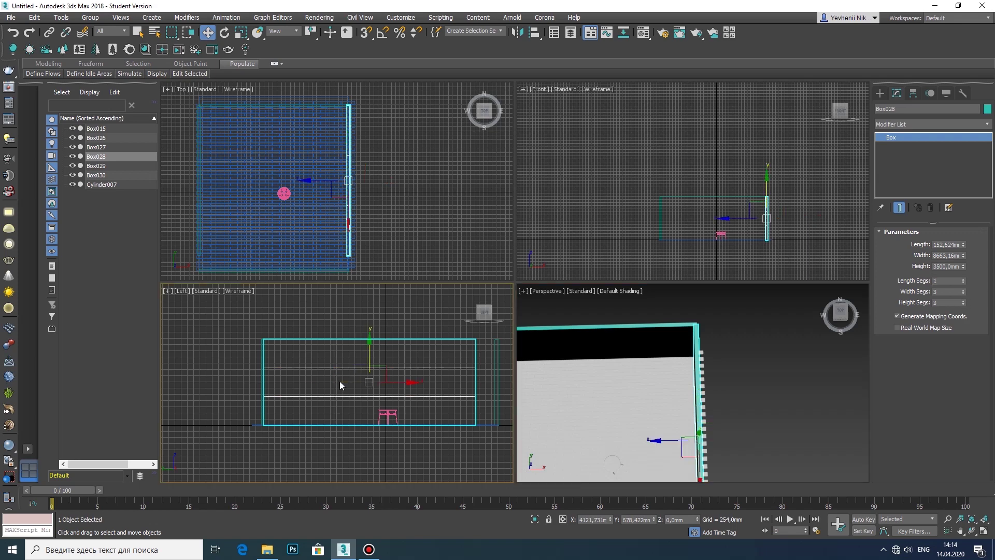
pyautogui.rightClick(340, 381)
pyautogui.click(497, 478)
pyautogui.click(904, 244)
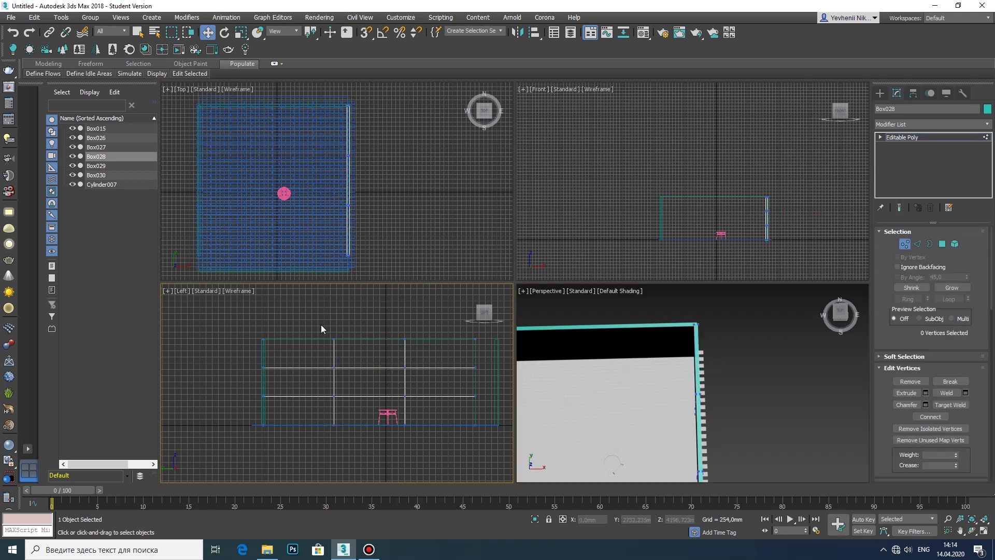
# In the Left view, move the vertex rows to set the door's top and bottom
pyautogui.click(983, 531)
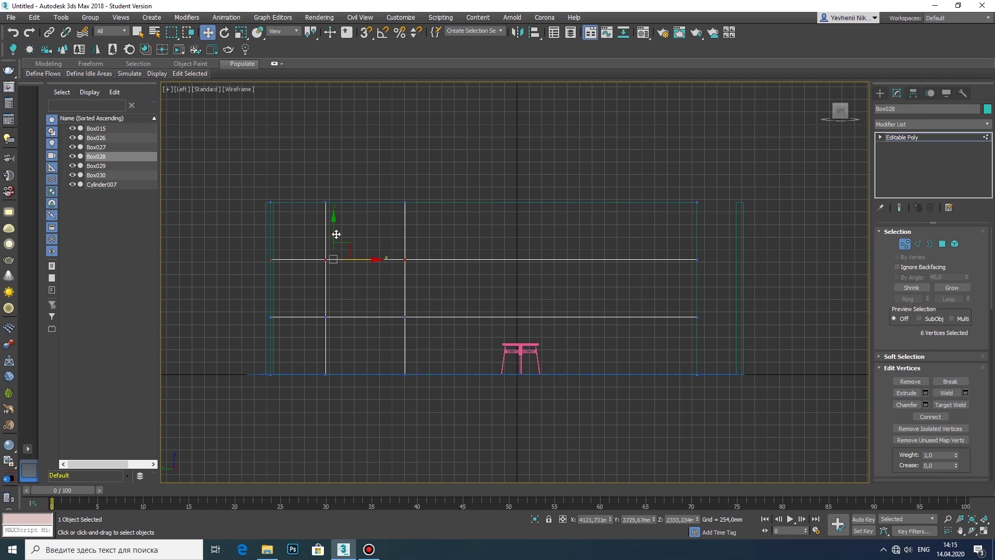
pyautogui.moveTo(335, 234); pyautogui.dragTo(339, 212)
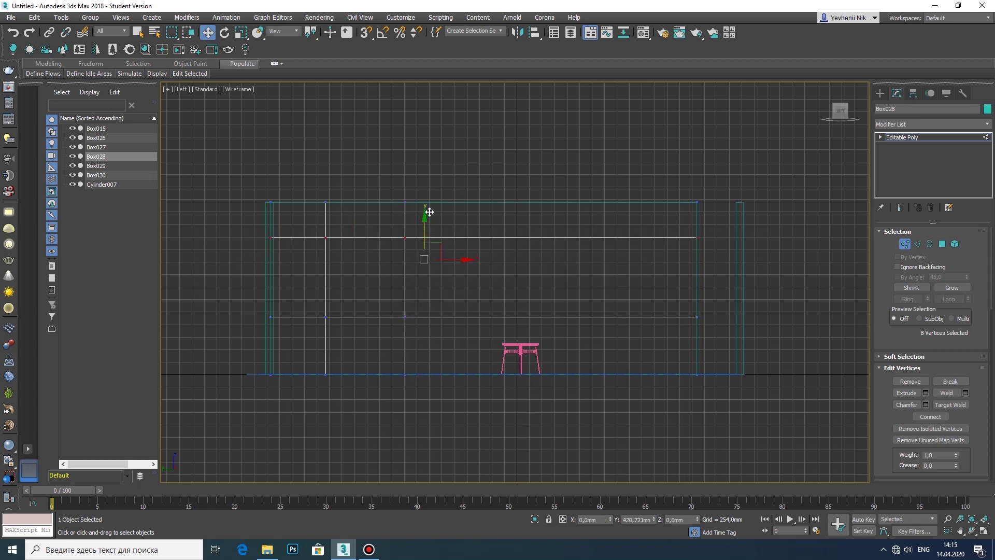
pyautogui.moveTo(420, 322); pyautogui.dragTo(413, 329)
pyautogui.rightClick(410, 329)
pyautogui.click(499, 297)
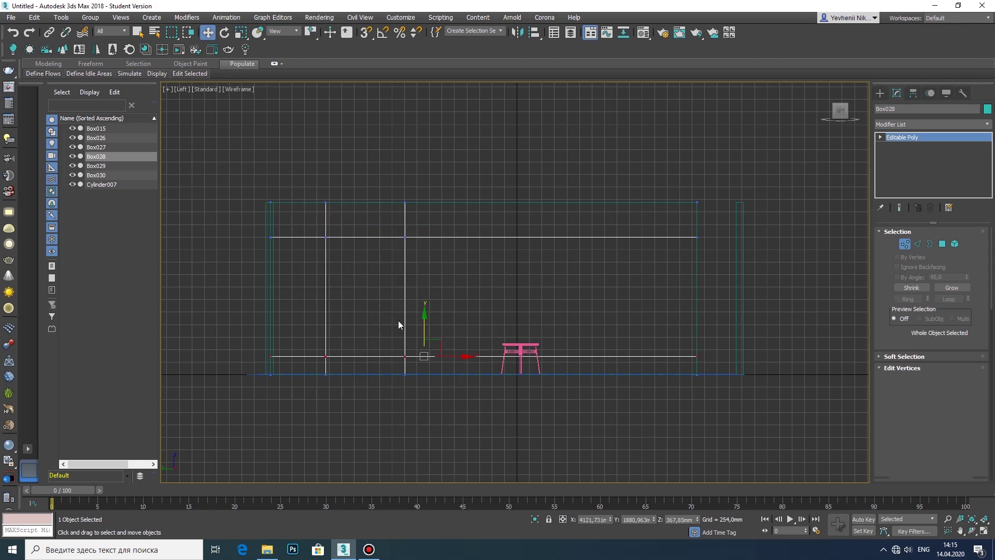
# Select the two middle polygons forming the door and orbit the Perspective view to face them
pyautogui.click(943, 246)
pyautogui.press('q')
pyautogui.moveTo(344, 295); pyautogui.dragTo(376, 319)
pyautogui.click(984, 531)
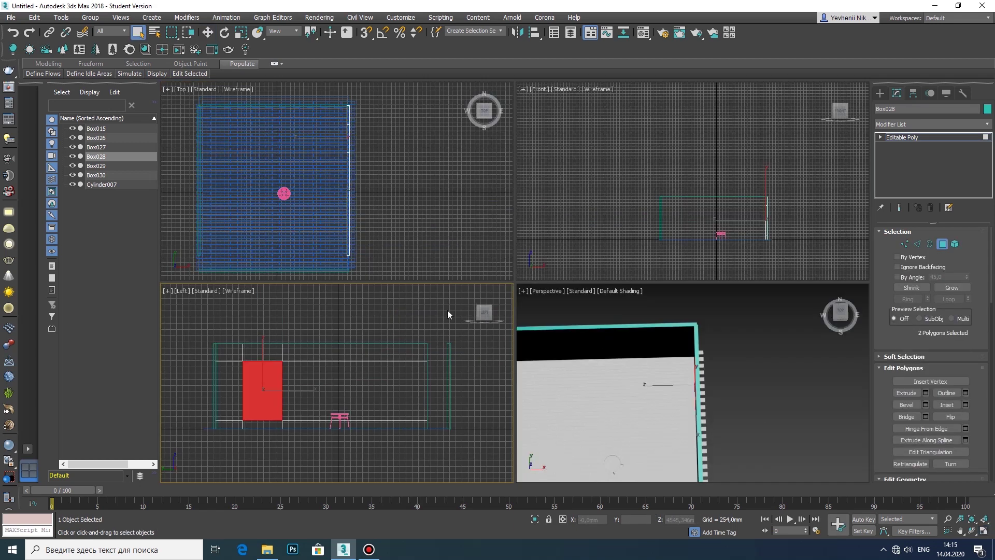
pyautogui.click(984, 531)
pyautogui.click(971, 531)
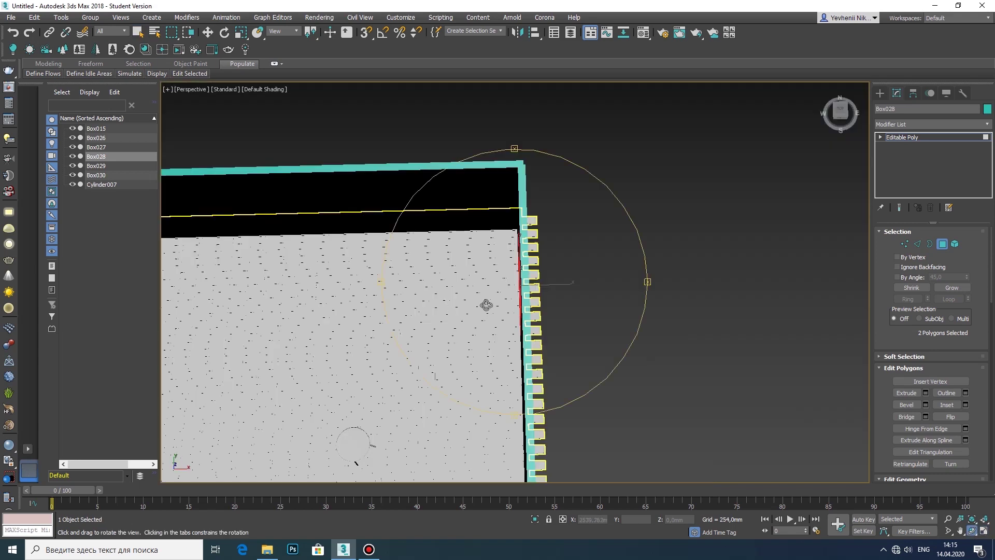
pyautogui.moveTo(484, 304)
pyautogui.mouseDown()
pyautogui.moveTo(549, 284)
pyautogui.moveTo(525, 306)
pyautogui.moveTo(529, 328)
pyautogui.mouseUp()
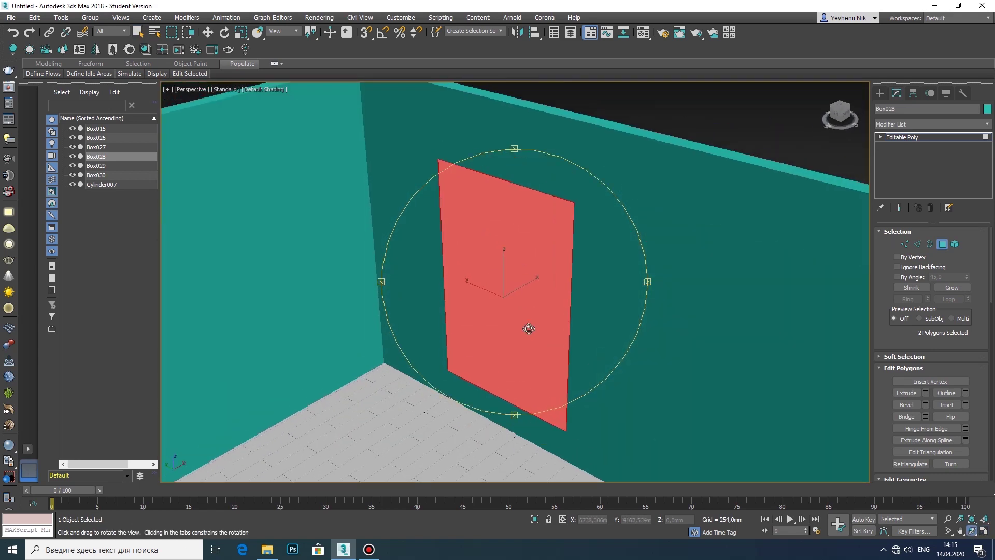
# Extrude the door polygons to cut the doorway, then orbit around the corner to inspect it
pyautogui.click(925, 392)
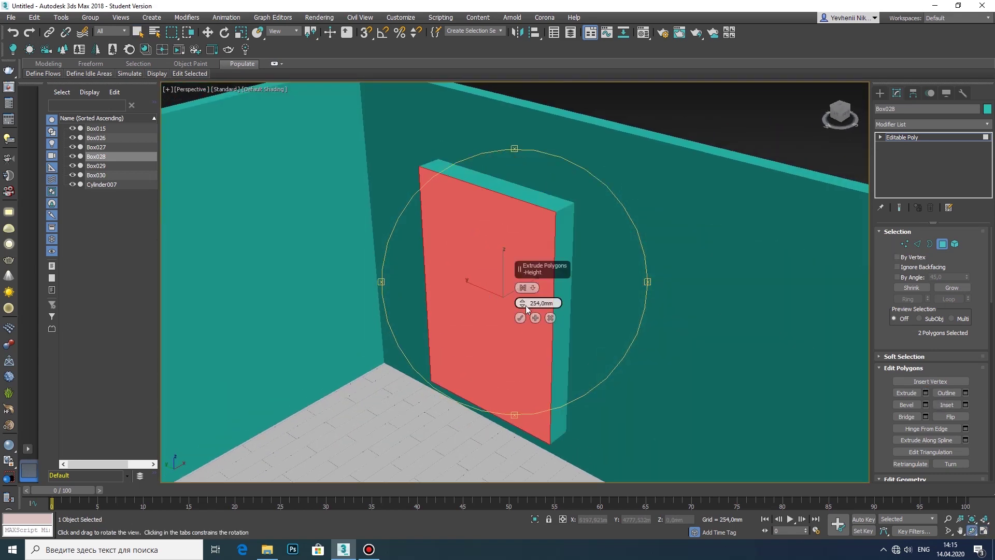
pyautogui.moveTo(541, 284); pyautogui.dragTo(541, 301)
pyautogui.click(520, 317)
pyautogui.hotkey('ctrl', 'd')
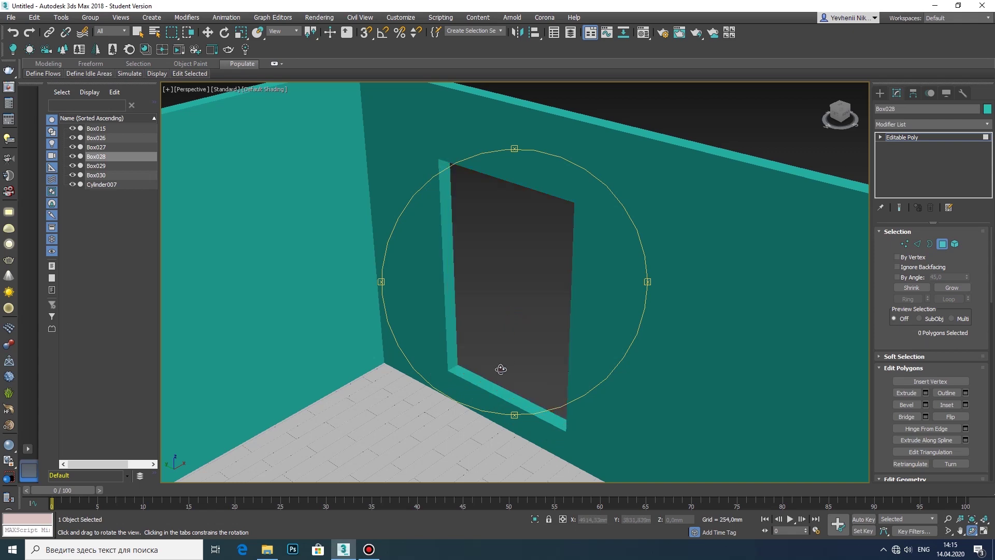
pyautogui.moveTo(500, 368)
pyautogui.mouseDown()
pyautogui.moveTo(484, 344)
pyautogui.moveTo(533, 308)
pyautogui.moveTo(561, 311)
pyautogui.moveTo(520, 315)
pyautogui.mouseUp()
pyautogui.moveTo(520, 315); pyautogui.dragTo(546, 307, button='middle')
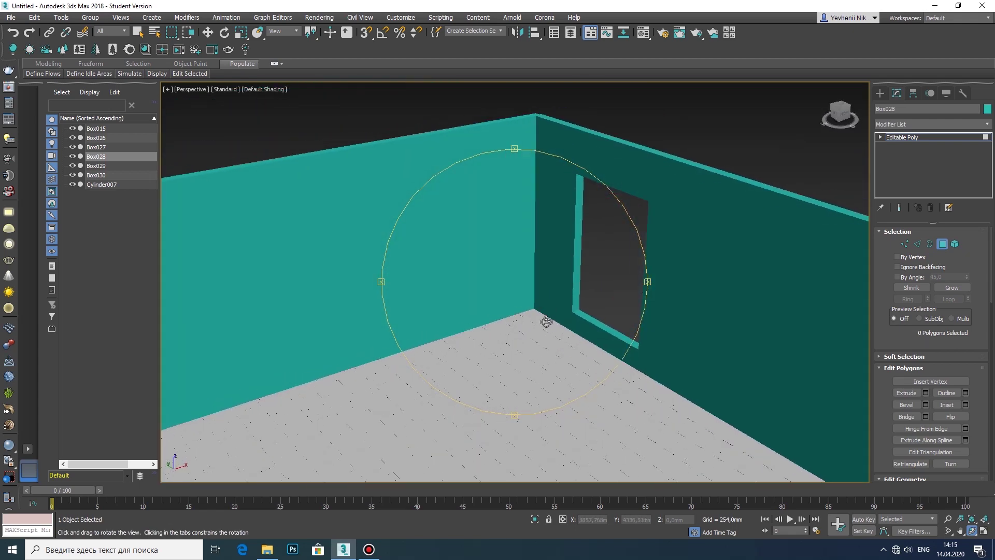
pyautogui.hotkey('alt', 'w')
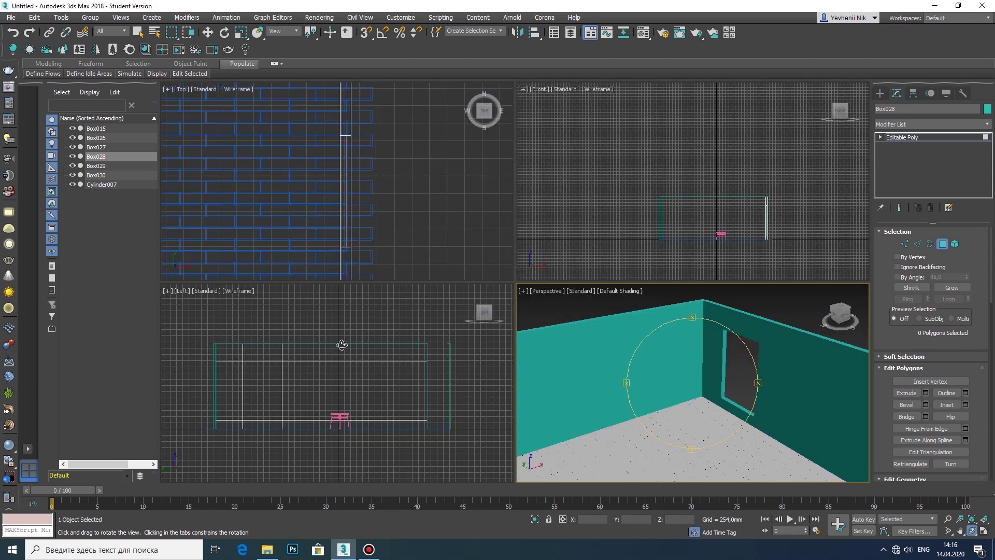
# Lower Box028's bottom row of vertices slightly in the maximized Left view
pyautogui.rightClick(340, 363)
pyautogui.hotkey('alt', 'w')
pyautogui.click(905, 243)
pyautogui.moveTo(295, 240); pyautogui.dragTo(814, 306)
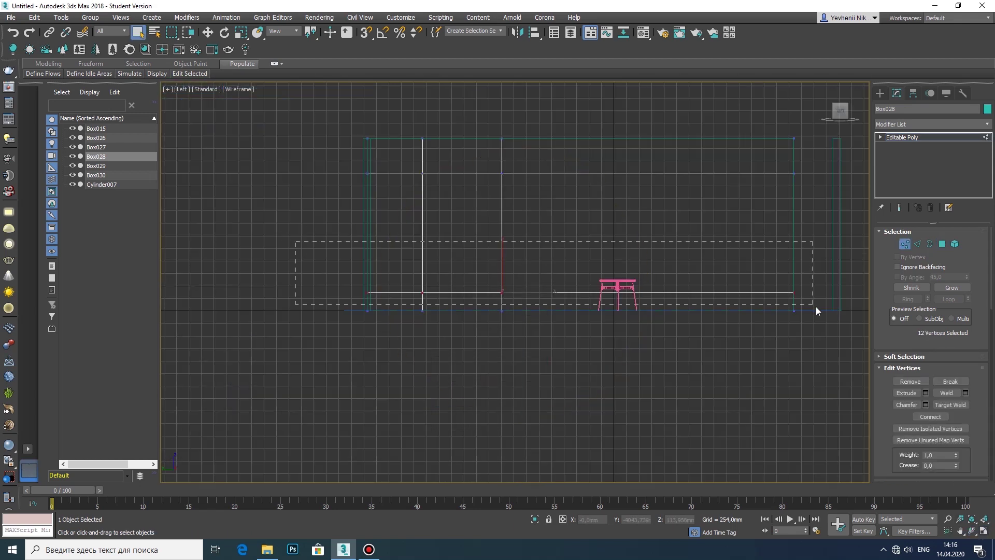
pyautogui.moveTo(502, 267); pyautogui.dragTo(502, 270)
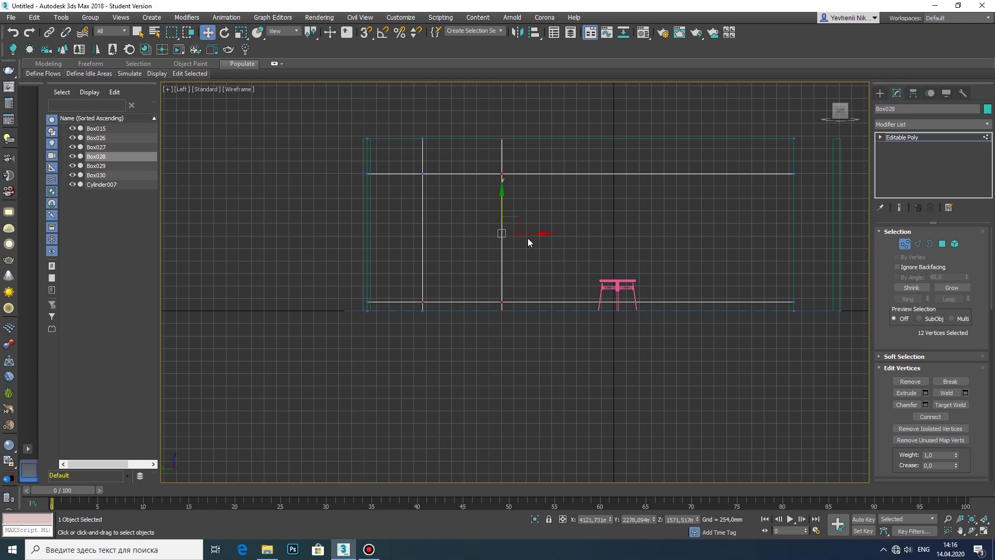
# Select the eight vertices at the wall end and zoom to fit them
pyautogui.rightClick(545, 236)
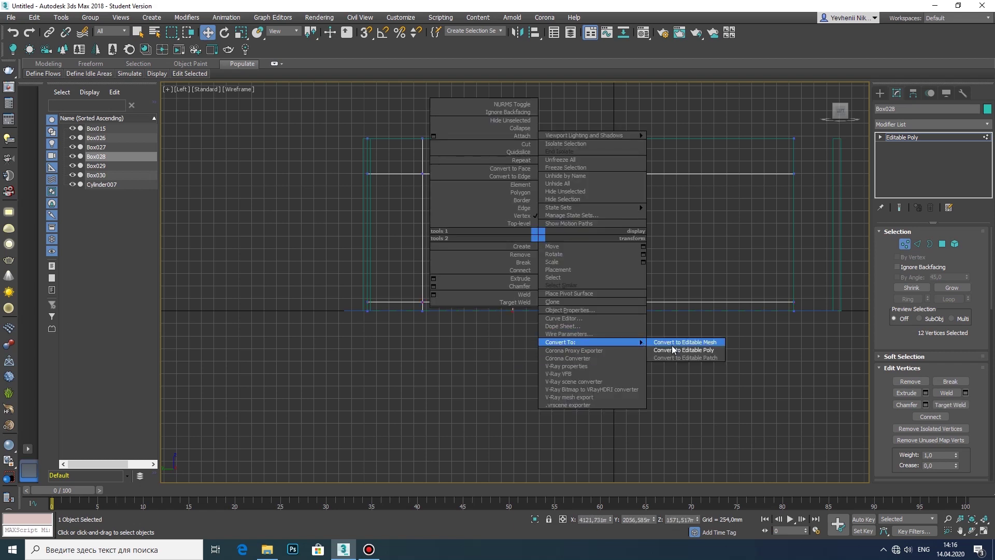
pyautogui.click(563, 350)
pyautogui.press('1')
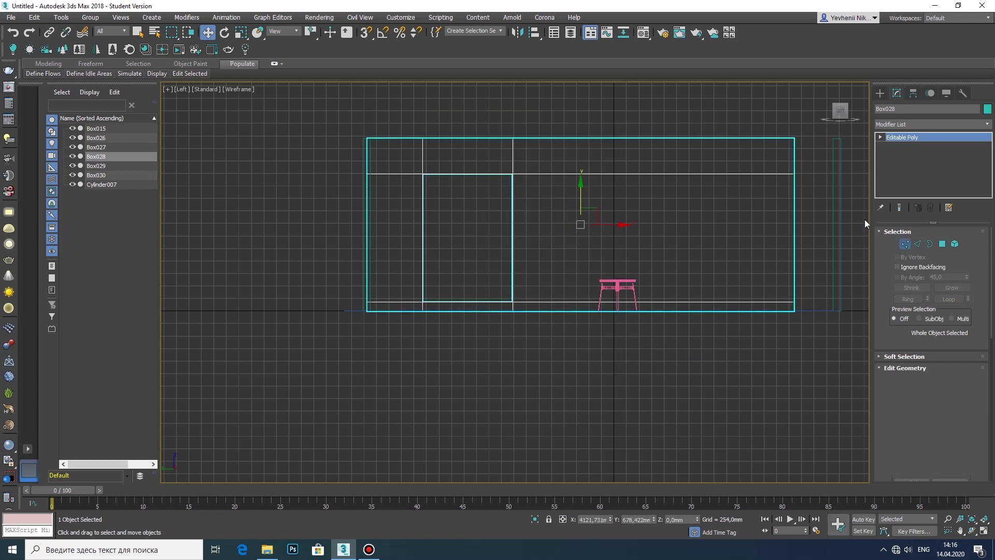
pyautogui.moveTo(767, 178); pyautogui.dragTo(813, 343)
pyautogui.press('z')
pyautogui.rightClick(437, 215)
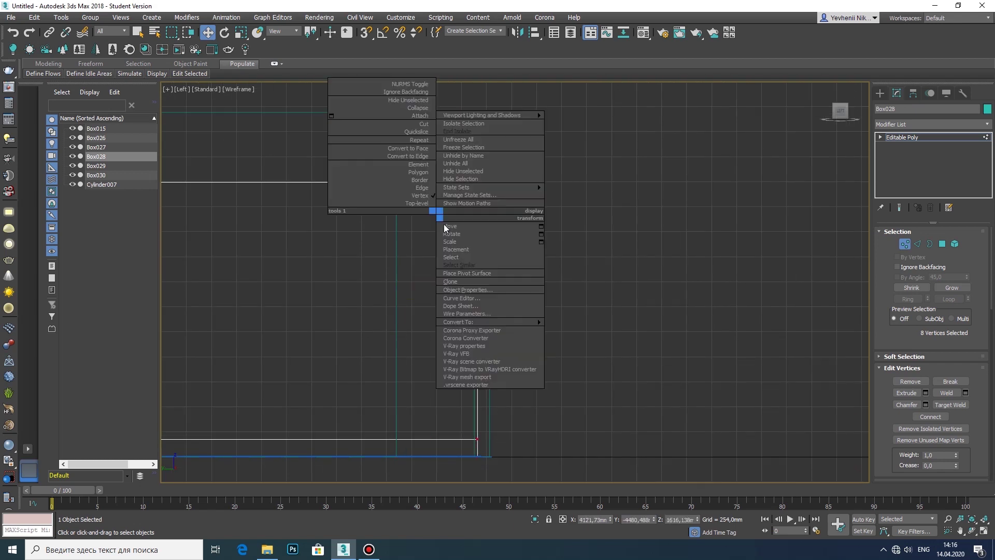
pyautogui.click(575, 323)
# Convert the neighbouring wall Box029 to Editable Poly and return to object level
pyautogui.click(396, 317)
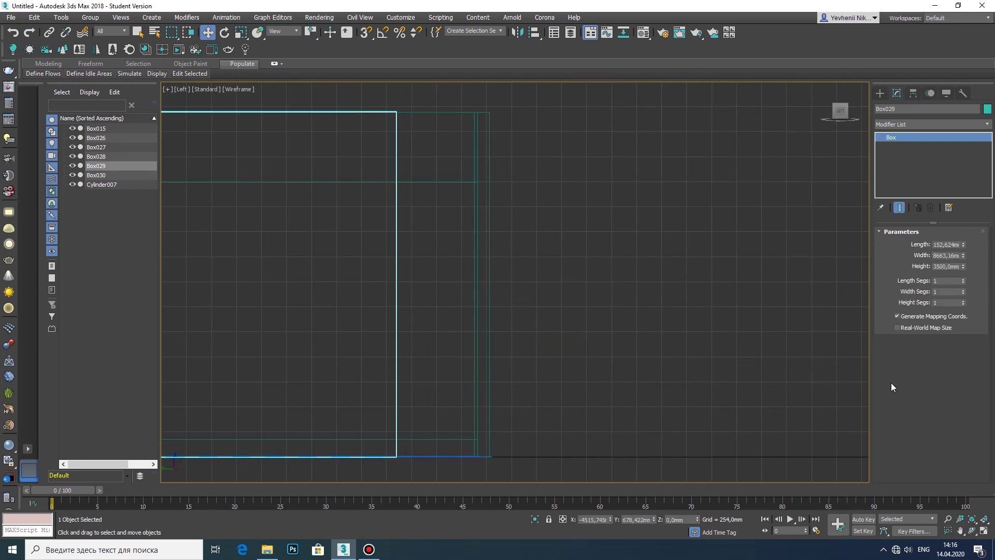
pyautogui.rightClick(399, 222)
pyautogui.click(526, 330)
pyautogui.press('1')
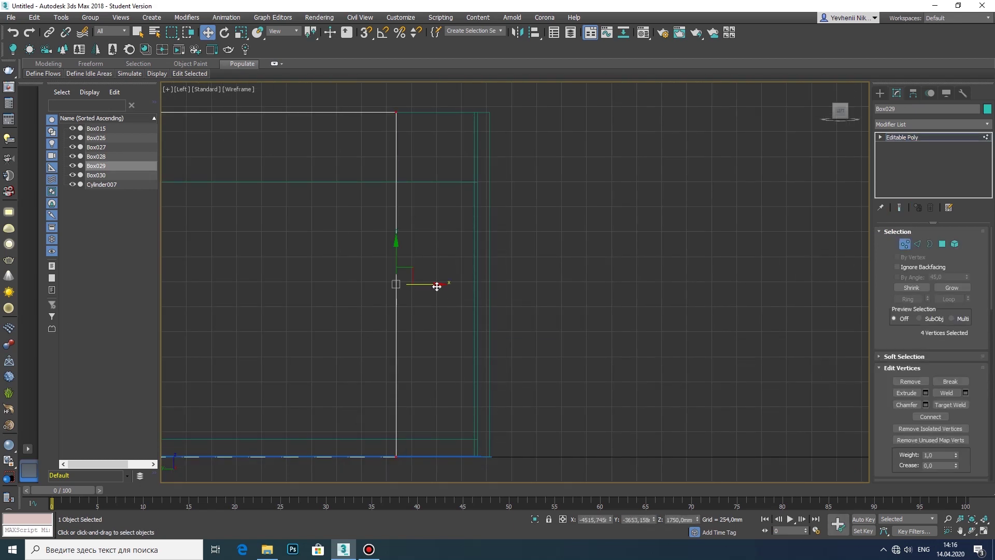
pyautogui.rightClick(513, 296)
pyautogui.click(539, 376)
# Draw a thin box Box031 covering the whole room plan in the Top view
pyautogui.press('z')
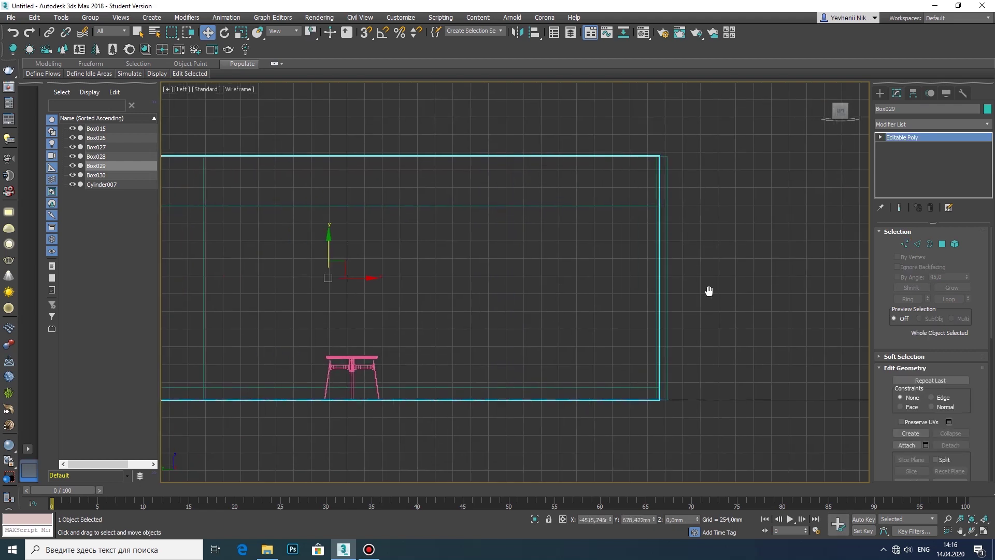
pyautogui.click(879, 93)
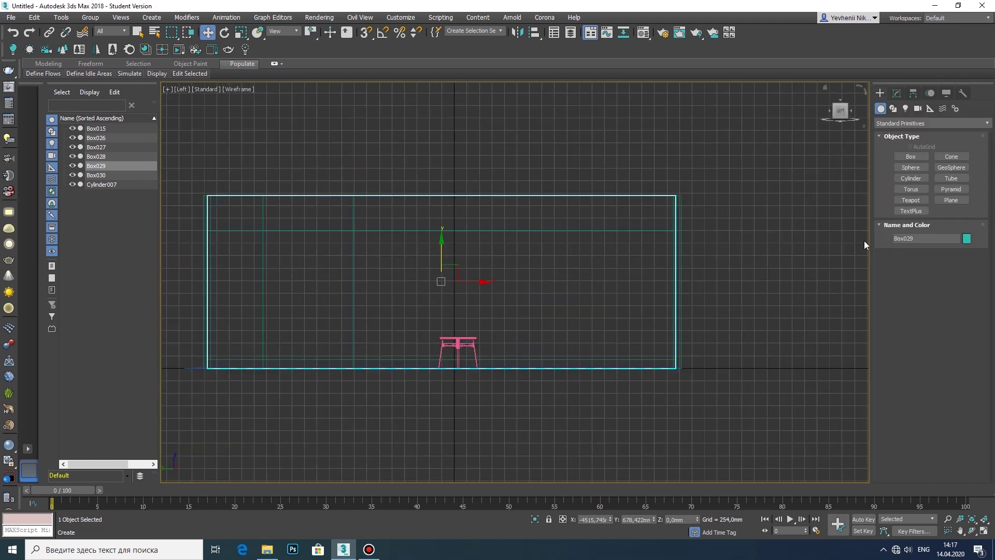
pyautogui.click(984, 530)
pyautogui.click(984, 530)
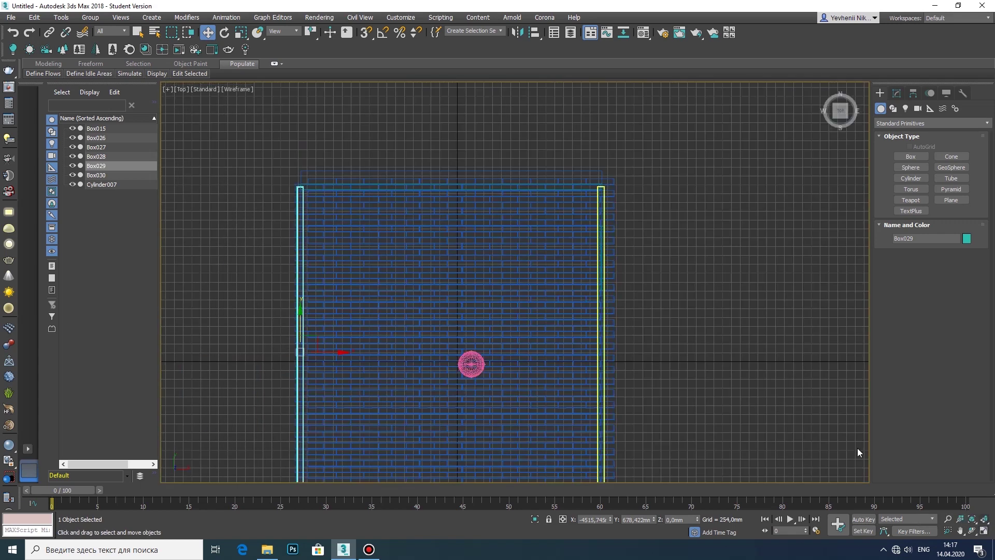
pyautogui.scroll(2, 386, 159)
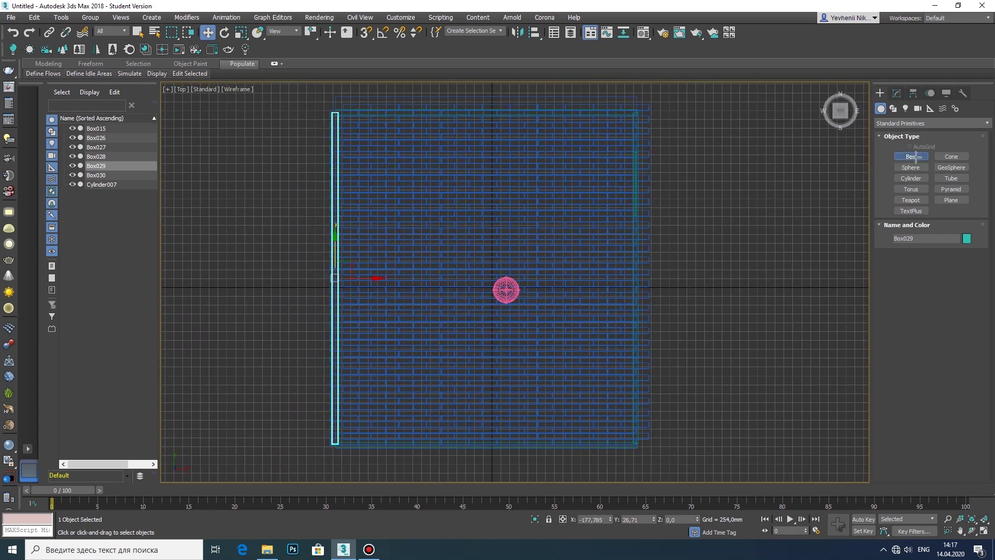
pyautogui.click(915, 156)
pyautogui.moveTo(334, 111); pyautogui.dragTo(635, 444)
pyautogui.click(631, 437)
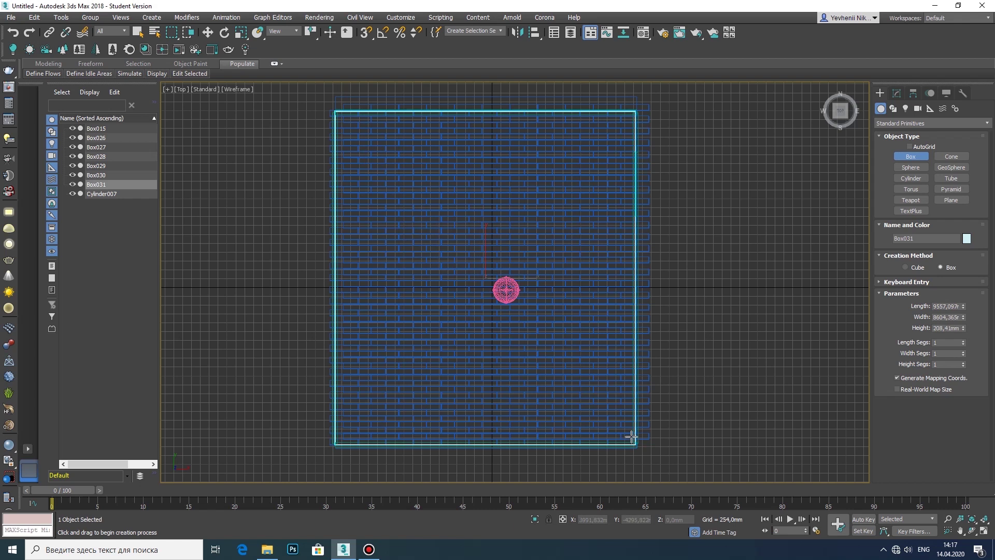
# Give Box031 three width segments and convert it to Editable Poly
pyautogui.click(963, 351)
pyautogui.click(963, 352)
pyautogui.rightClick(553, 244)
pyautogui.click(694, 358)
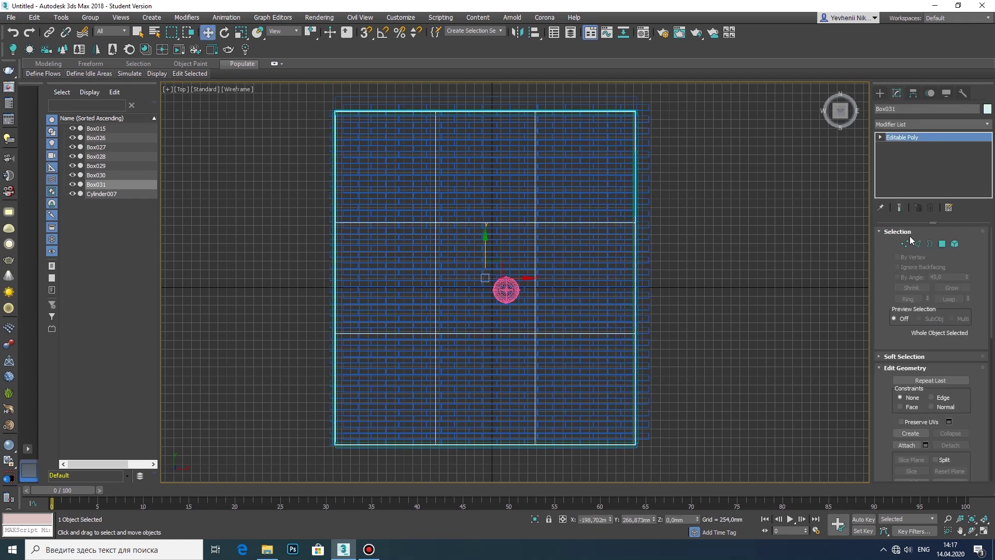
pyautogui.click(908, 241)
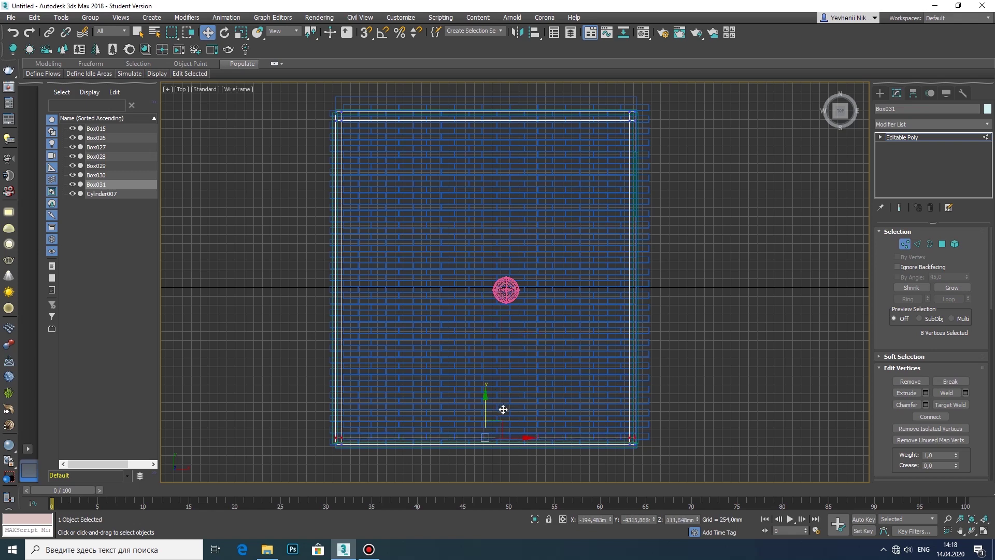
# Raise the slab to the wall tops (Z≈3438 mm) in the Front view and orbit to check it
pyautogui.hotkey('alt', 'w')
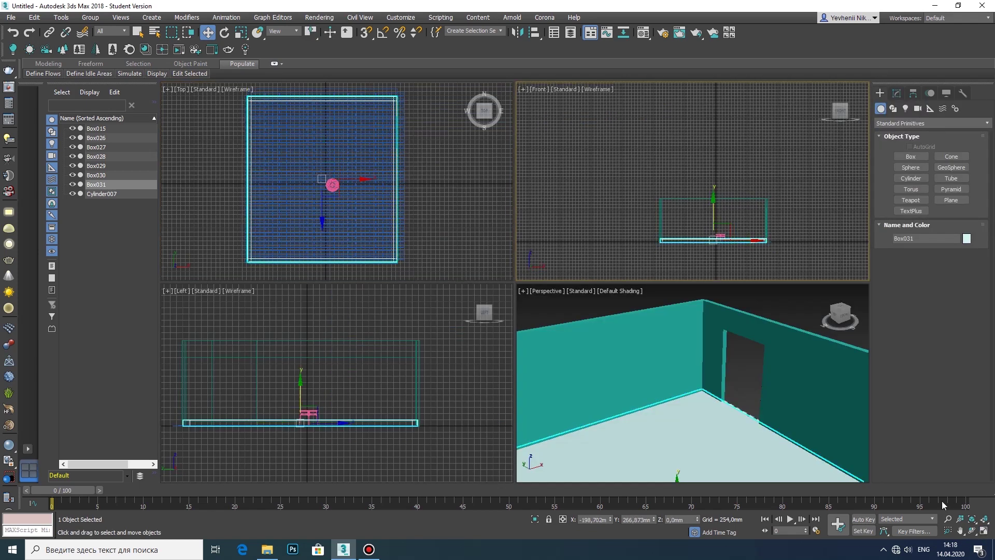
pyautogui.hotkey('alt', 'w')
pyautogui.moveTo(555, 373); pyautogui.dragTo(556, 282)
pyautogui.press('z')
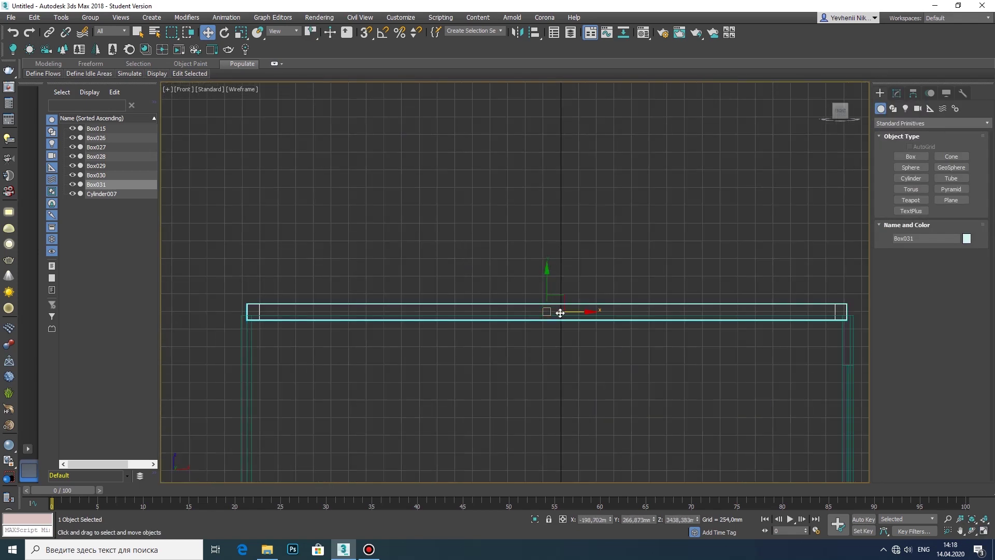
pyautogui.click(984, 534)
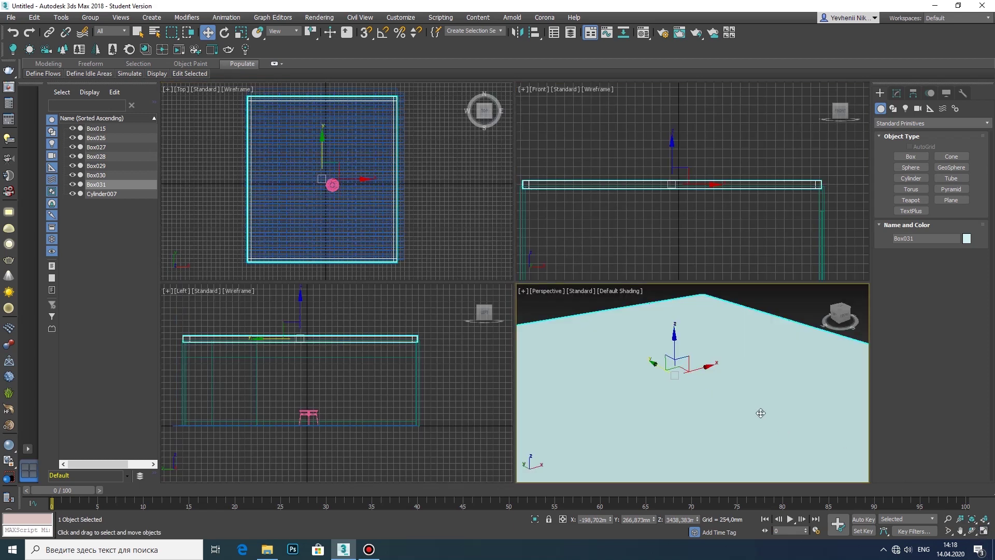
pyautogui.click(984, 534)
pyautogui.click(972, 530)
pyautogui.moveTo(512, 259); pyautogui.dragTo(832, 137)
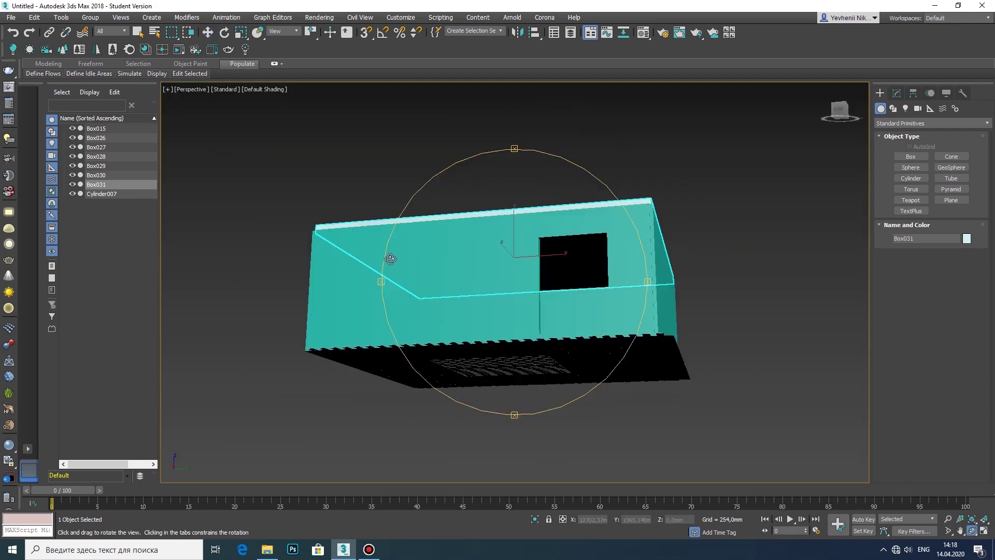
# Select the slab's large face and preview an extrusion, then cancel it
pyautogui.click(896, 92)
pyautogui.press('4')
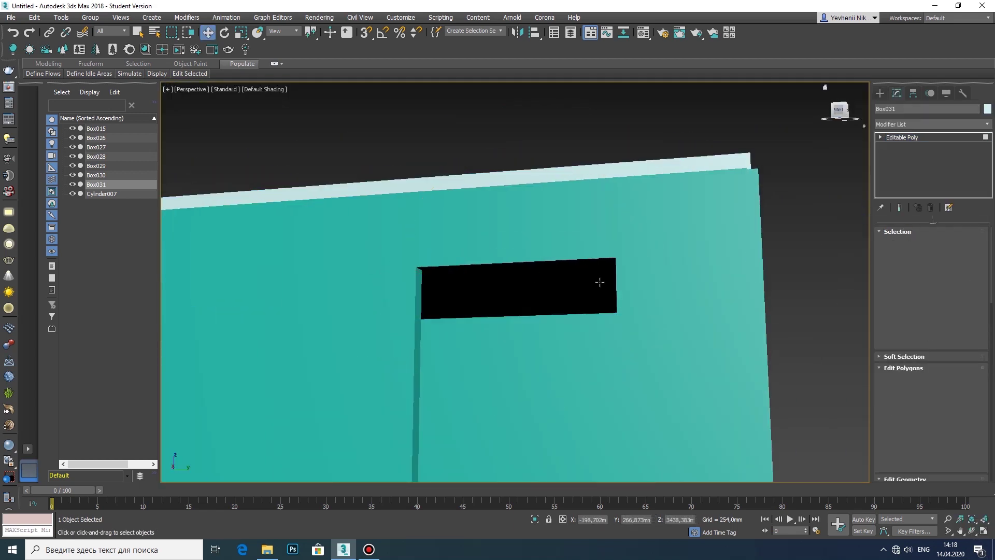
pyautogui.click(595, 281)
pyautogui.click(981, 528)
pyautogui.rightClick(734, 219)
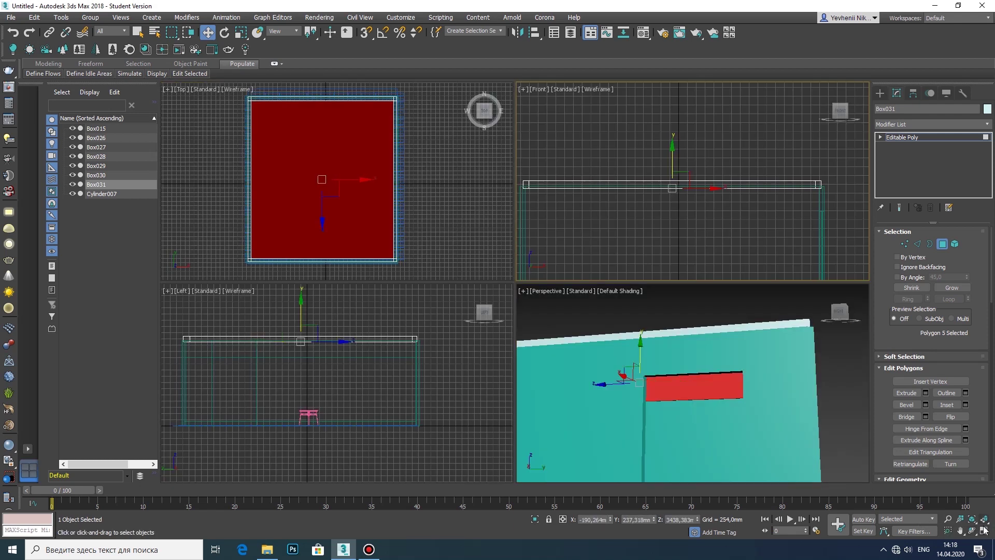
pyautogui.click(984, 531)
pyautogui.click(926, 392)
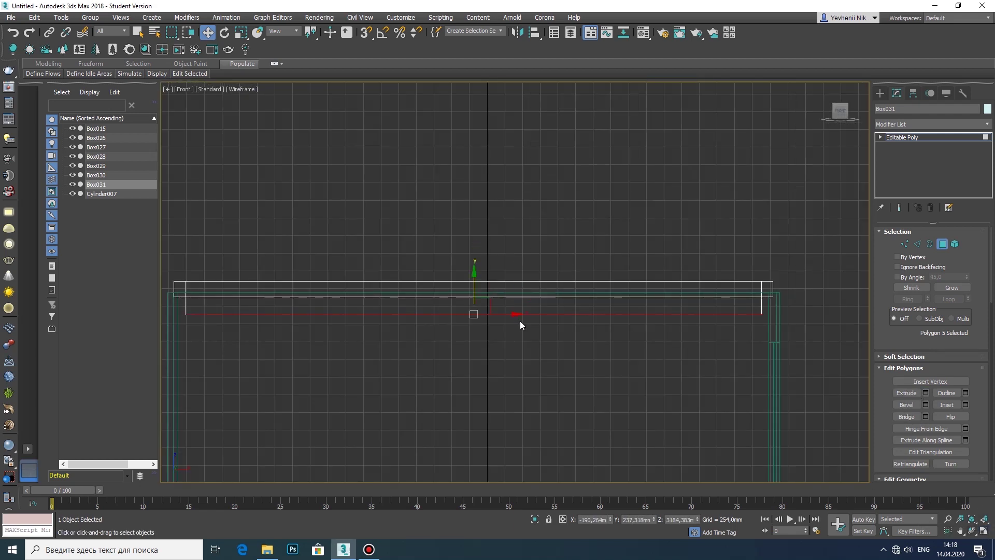
pyautogui.click(879, 93)
# Hide slab Box031 in the Scene Explorer to see into the room from Perspective
pyautogui.click(984, 530)
pyautogui.rightClick(826, 402)
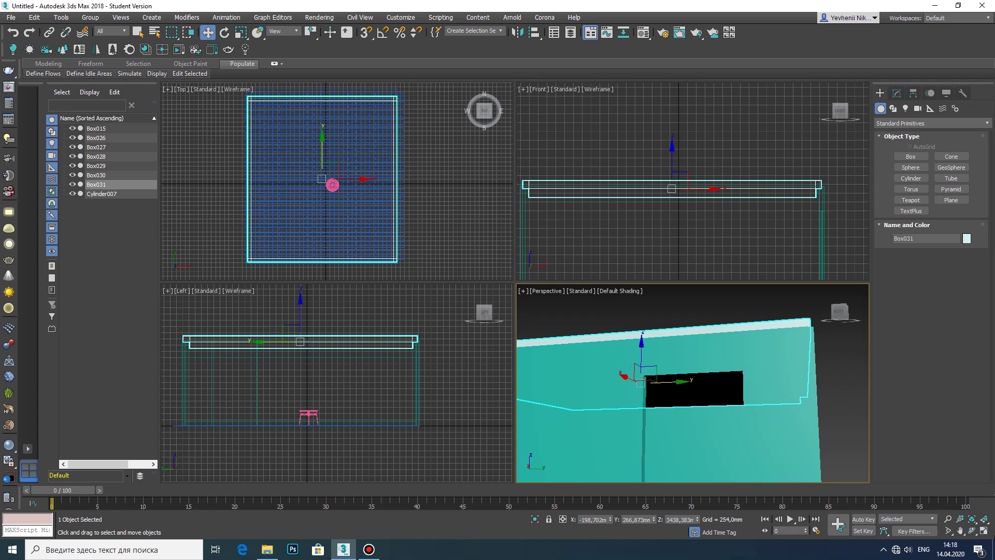
pyautogui.hotkey('alt', 'w')
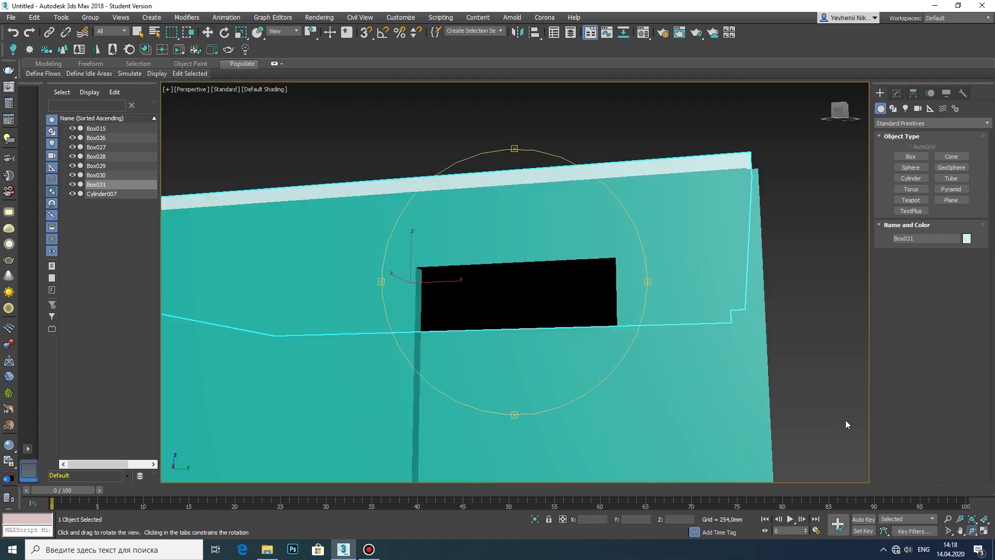
pyautogui.keyDown('alt'); pyautogui.moveTo(589, 231); pyautogui.dragTo(589, 266, button='middle'); pyautogui.keyUp('alt')
pyautogui.press('w')
pyautogui.scroll(-5, 590, 266)
pyautogui.click(72, 184)
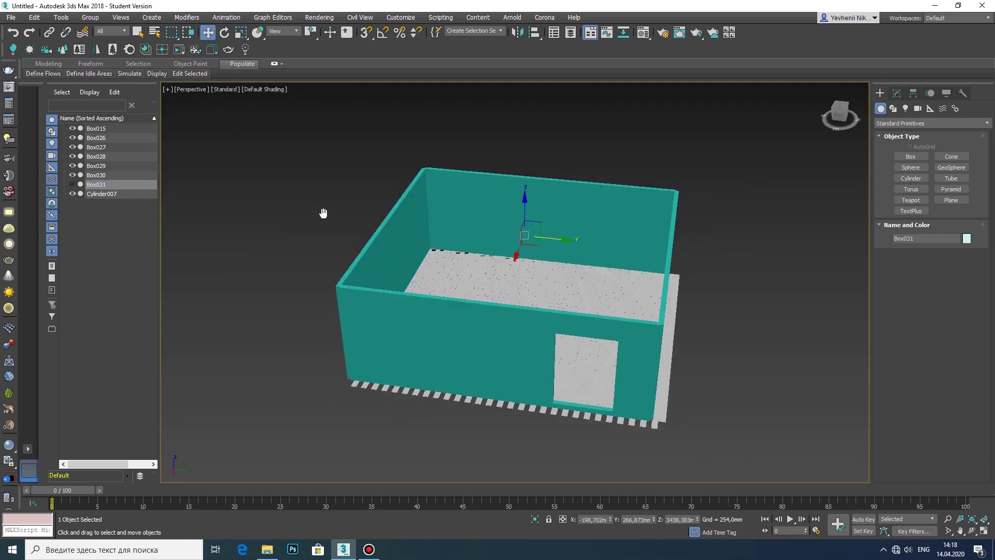
pyautogui.scroll(5, 322, 213)
pyautogui.scroll(-5, 497, 277)
pyautogui.click(972, 531)
# Orbit the view to face the doorway wall, then maximize the Top view for box creation
pyautogui.moveTo(520, 311)
pyautogui.mouseDown()
pyautogui.moveTo(620, 306)
pyautogui.moveTo(526, 281)
pyautogui.moveTo(506, 242)
pyautogui.mouseUp()
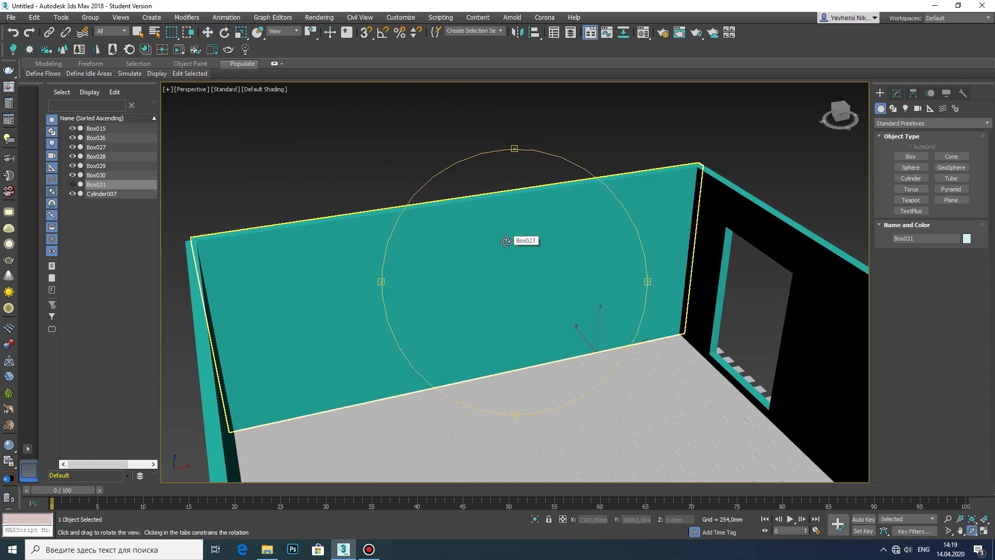
pyautogui.scroll(-5, 613, 304)
pyautogui.scroll(6, 589, 309)
pyautogui.moveTo(589, 308); pyautogui.dragTo(569, 364, button='middle')
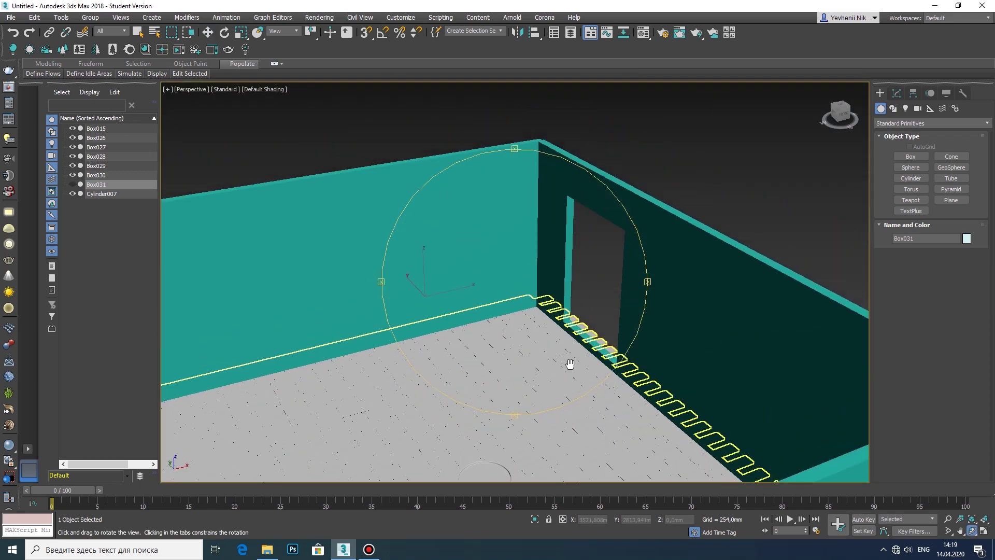
pyautogui.moveTo(570, 364); pyautogui.dragTo(592, 350)
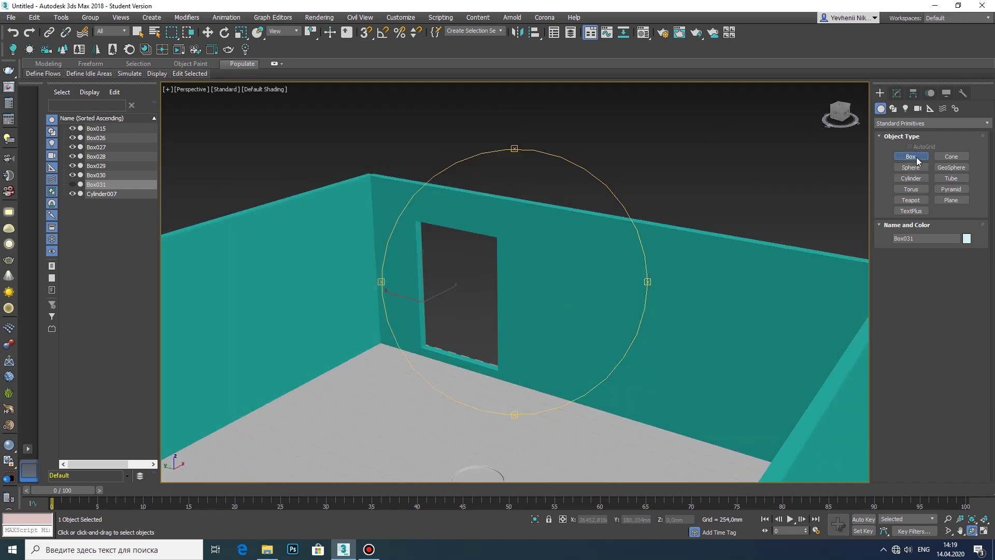
pyautogui.click(911, 156)
pyautogui.hotkey('alt', 'w')
pyautogui.scroll(5, 311, 156)
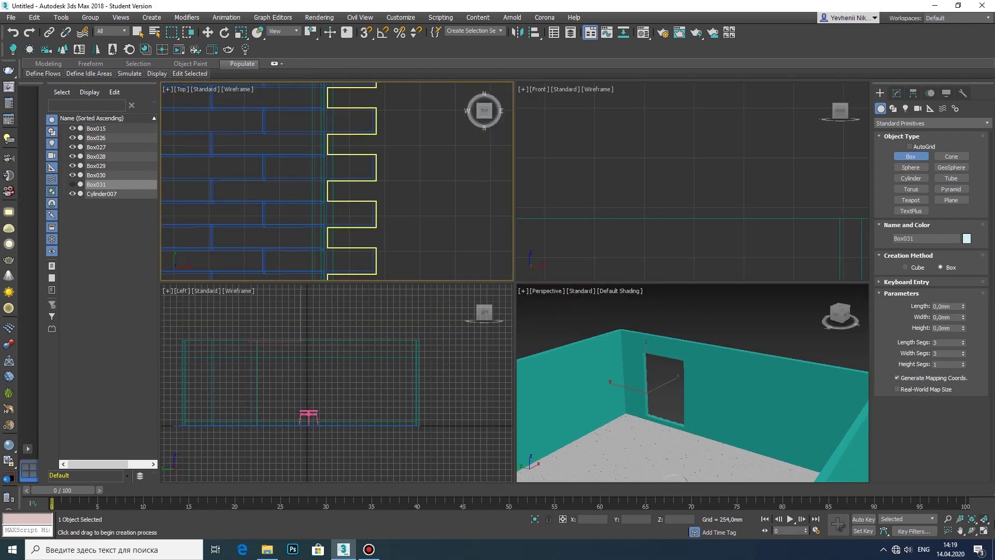
pyautogui.hotkey('alt', 'w')
pyautogui.scroll(-4, 551, 190)
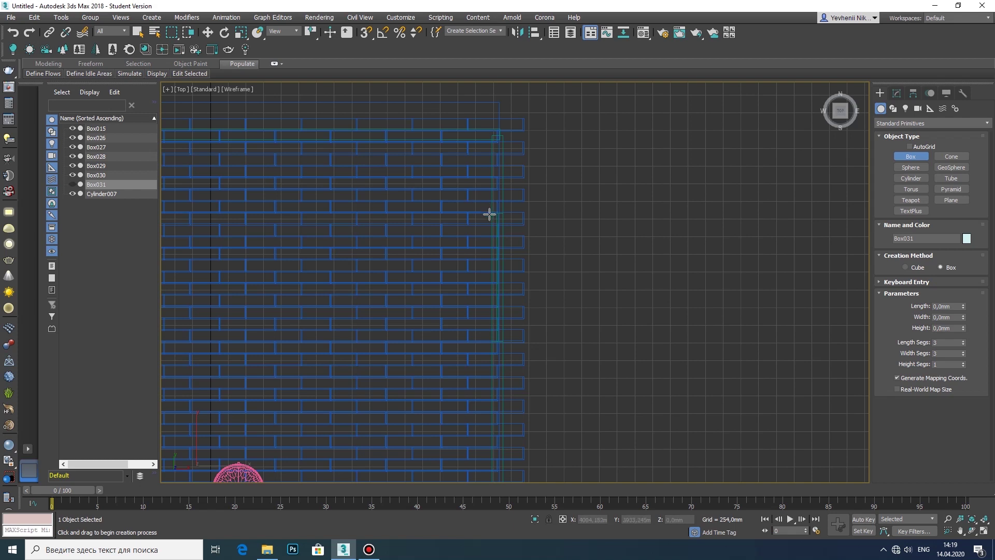
# Draw a long narrow threshold box across the doorway base, 96.762 mm high, with fewer segments
pyautogui.moveTo(489, 214); pyautogui.dragTo(499, 347)
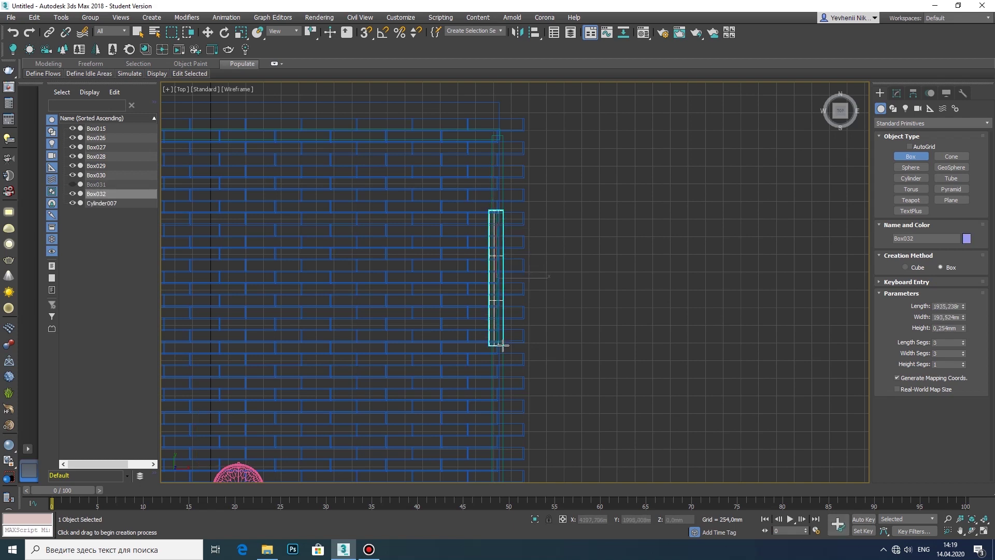
pyautogui.scroll(3, 502, 346)
pyautogui.click(486, 356)
pyautogui.click(962, 344)
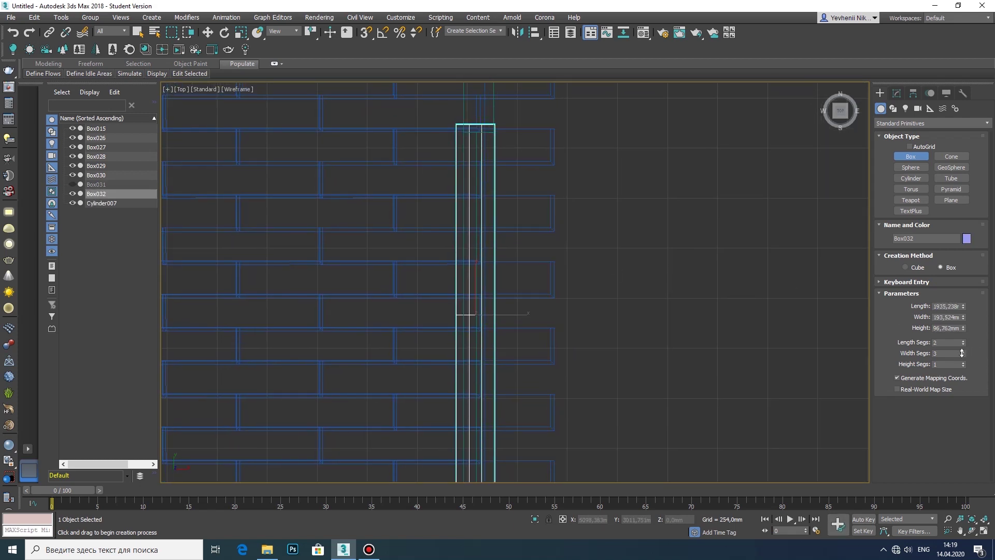
pyautogui.moveTo(542, 216); pyautogui.dragTo(531, 189, button='middle')
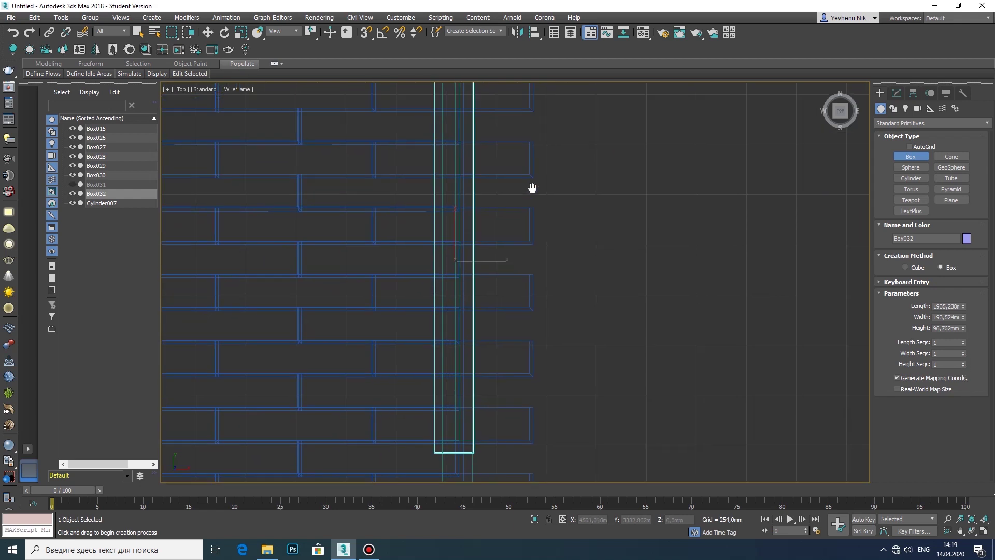
# Convert the threshold box Box032 to an editable poly
pyautogui.press('w')
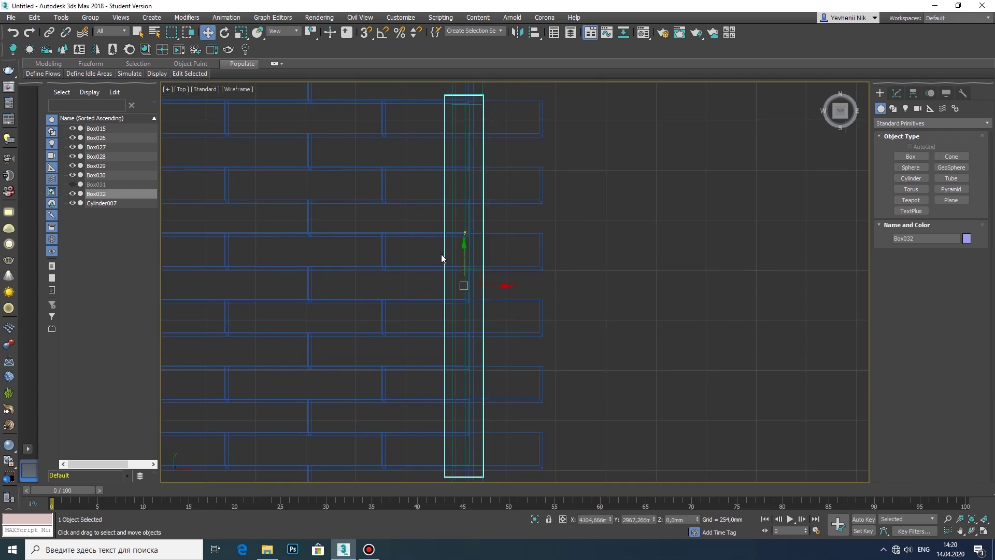
pyautogui.rightClick(440, 254)
pyautogui.click(561, 364)
pyautogui.click(983, 532)
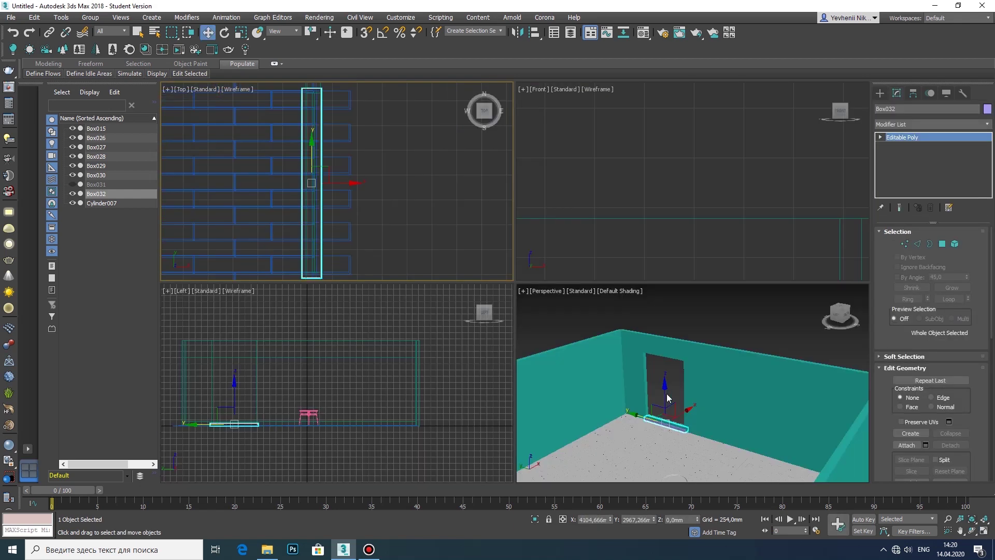
pyautogui.scroll(3, 674, 187)
pyautogui.scroll(2, 698, 201)
# Select the top of the threshold box in Edge sub-object mode
pyautogui.press('1')
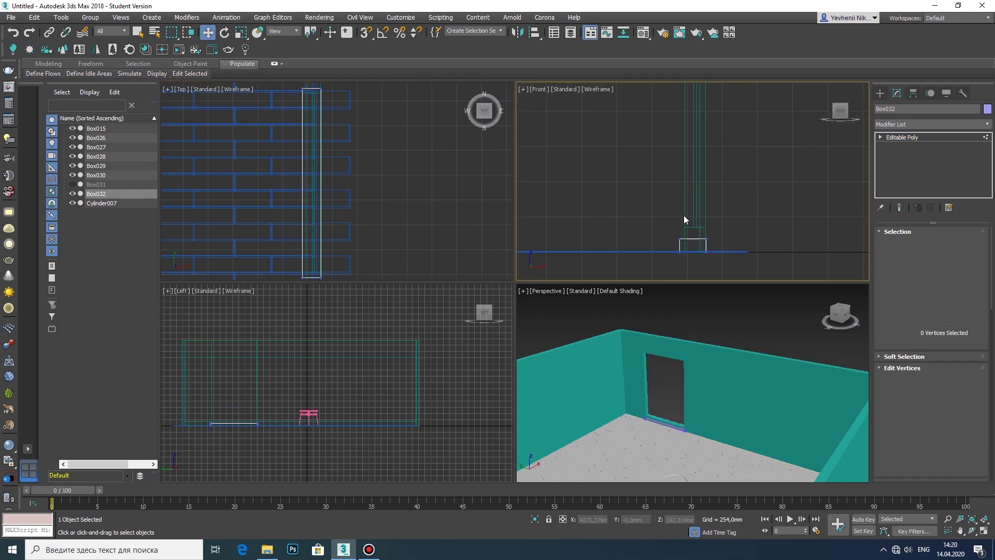
pyautogui.moveTo(670, 217)
pyautogui.mouseDown()
pyautogui.moveTo(703, 235)
pyautogui.moveTo(694, 197)
pyautogui.mouseUp()
pyautogui.click(880, 93)
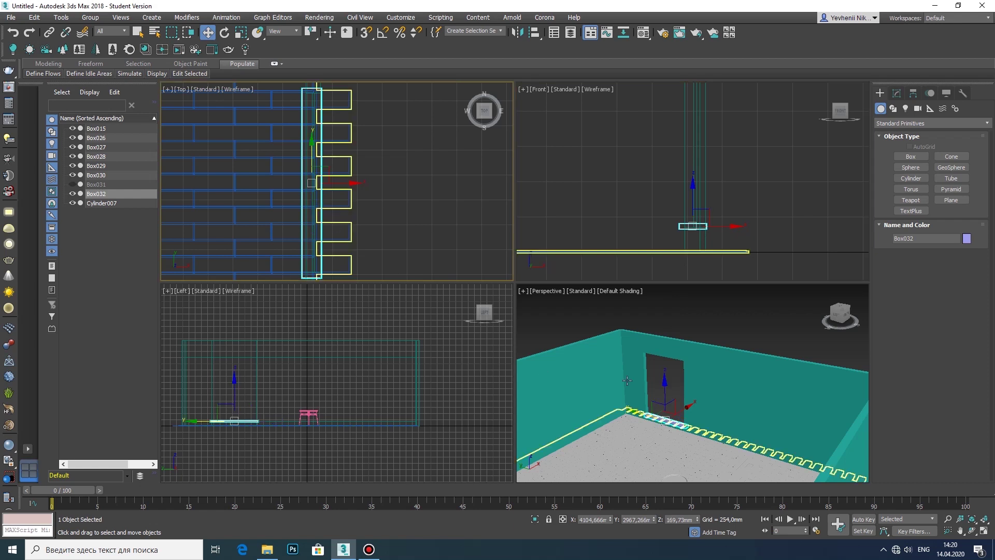
pyautogui.press('2')
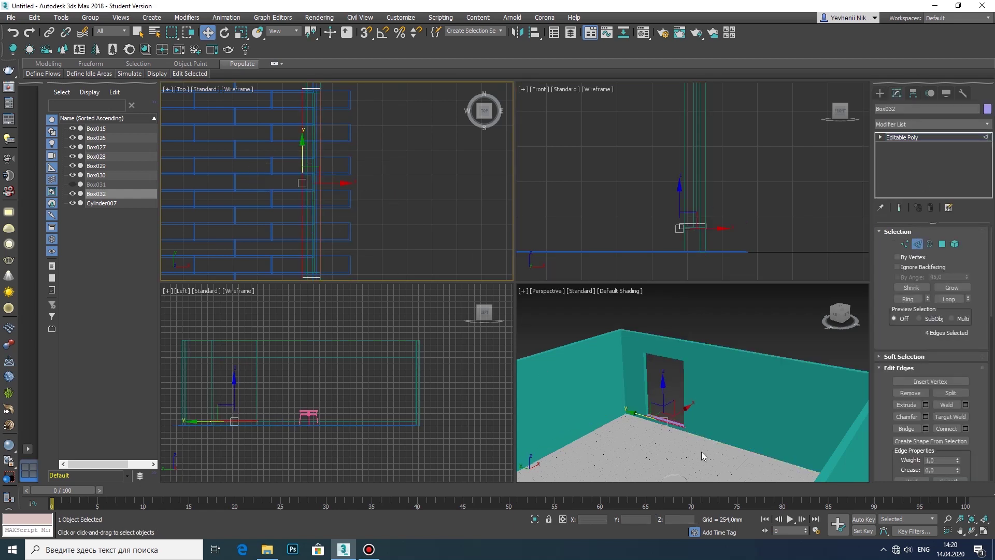
pyautogui.scroll(5, 663, 440)
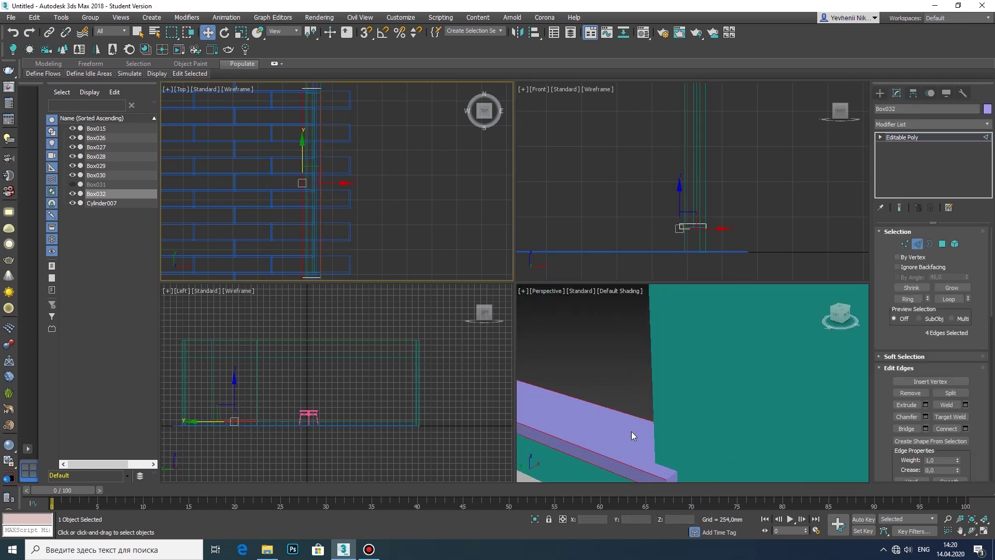
# Chamfer the threshold's top long edges by about 44.148 mm
pyautogui.click(925, 416)
pyautogui.moveTo(698, 401); pyautogui.dragTo(695, 400)
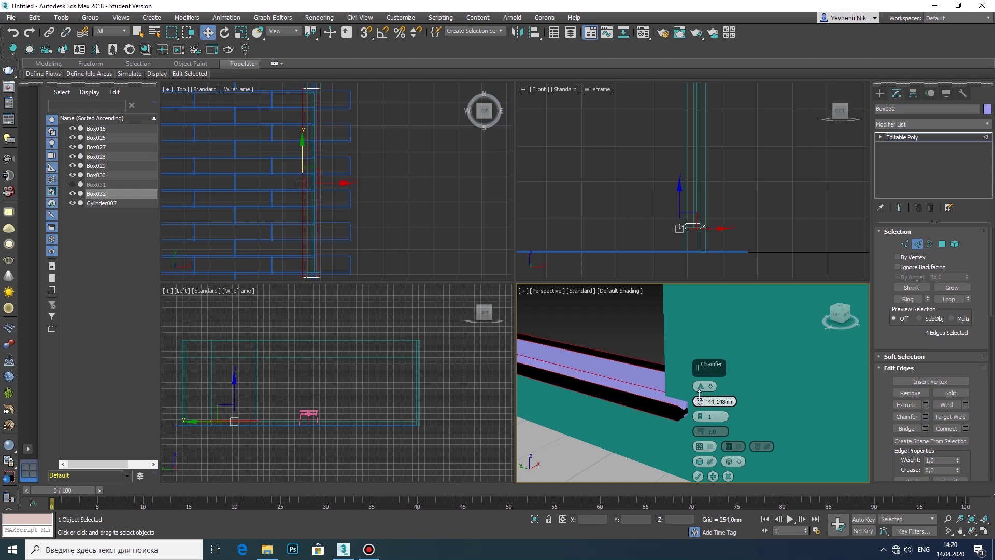
pyautogui.click(698, 475)
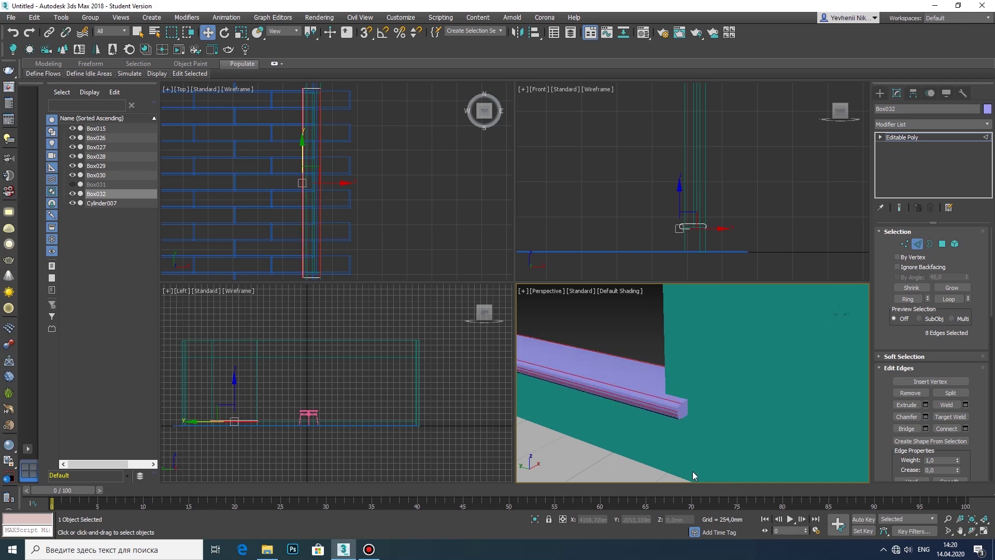
pyautogui.moveTo(693, 471); pyautogui.dragTo(678, 421, button='middle')
pyautogui.scroll(-5, 678, 421)
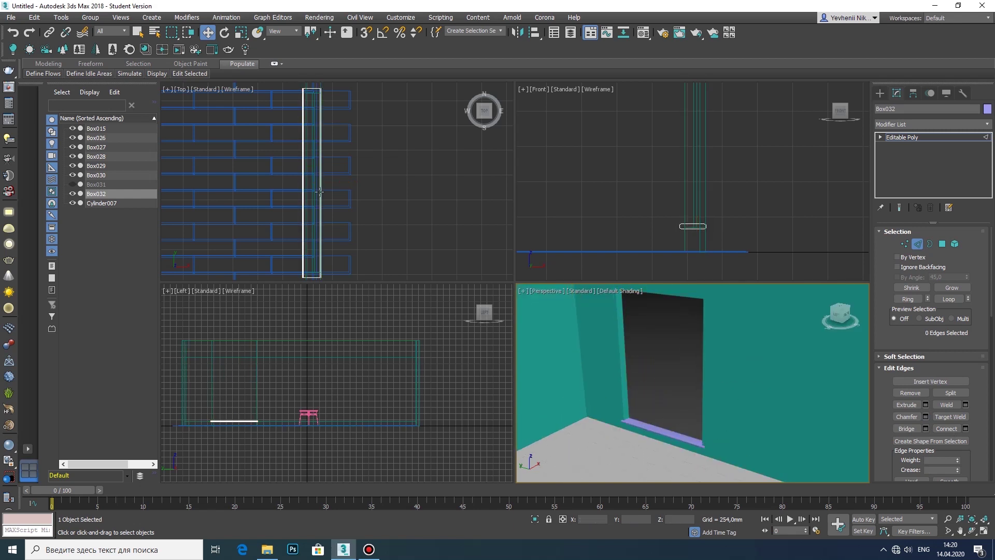
pyautogui.middleClick(358, 206)
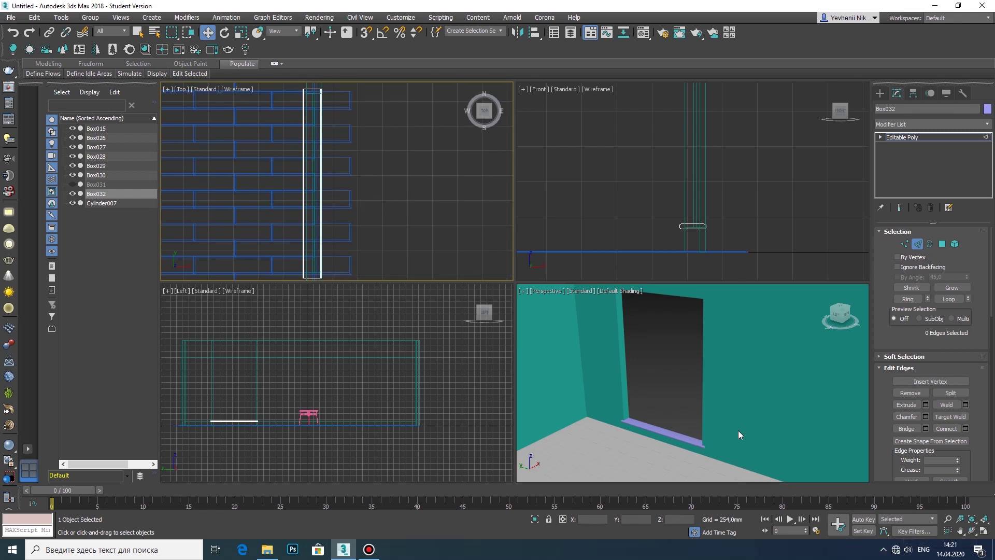
pyautogui.click(983, 530)
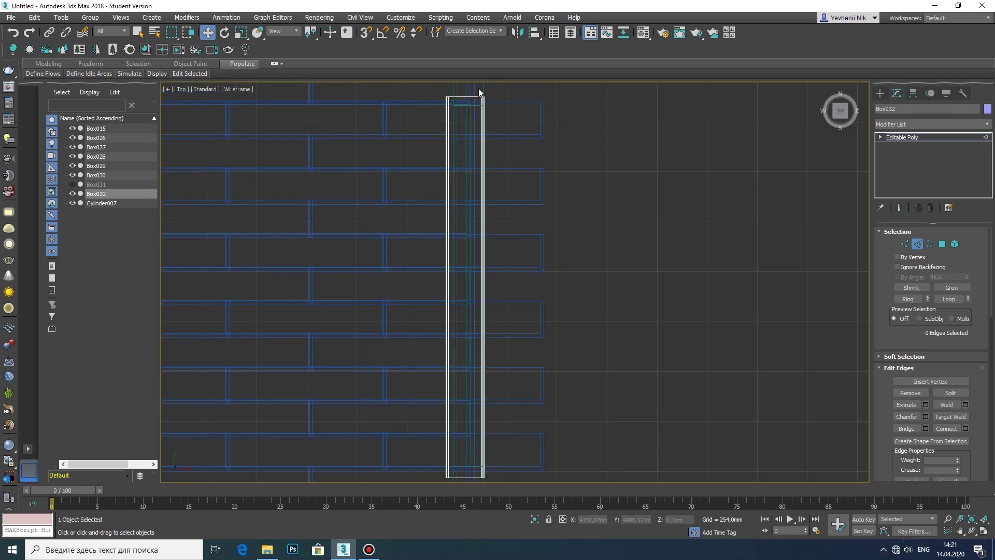
# Draw a thin box base at the doorway edge in the Top view
pyautogui.click(879, 93)
pyautogui.click(910, 156)
pyautogui.scroll(6, 453, 197)
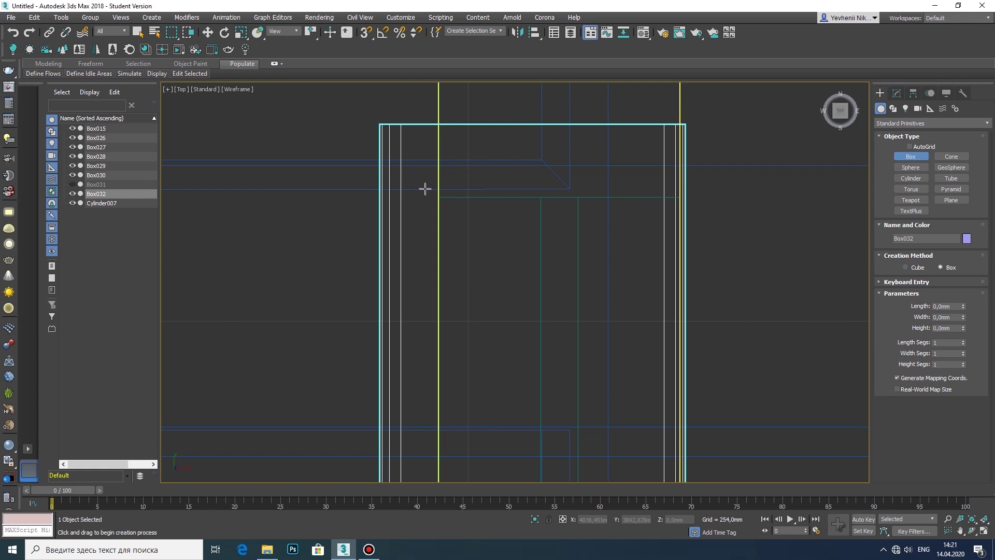
pyautogui.moveTo(425, 189); pyautogui.dragTo(679, 218)
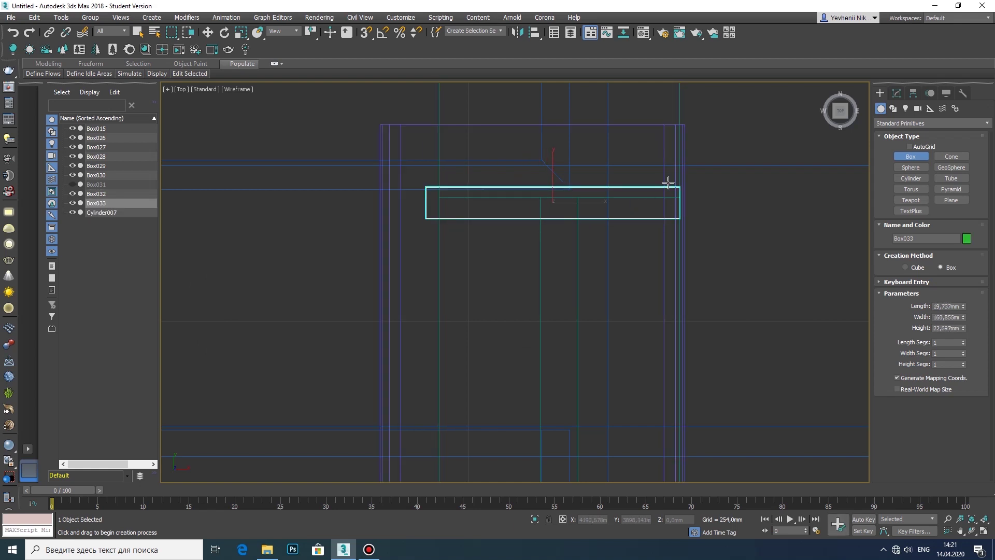
pyautogui.click(984, 531)
pyautogui.press('w')
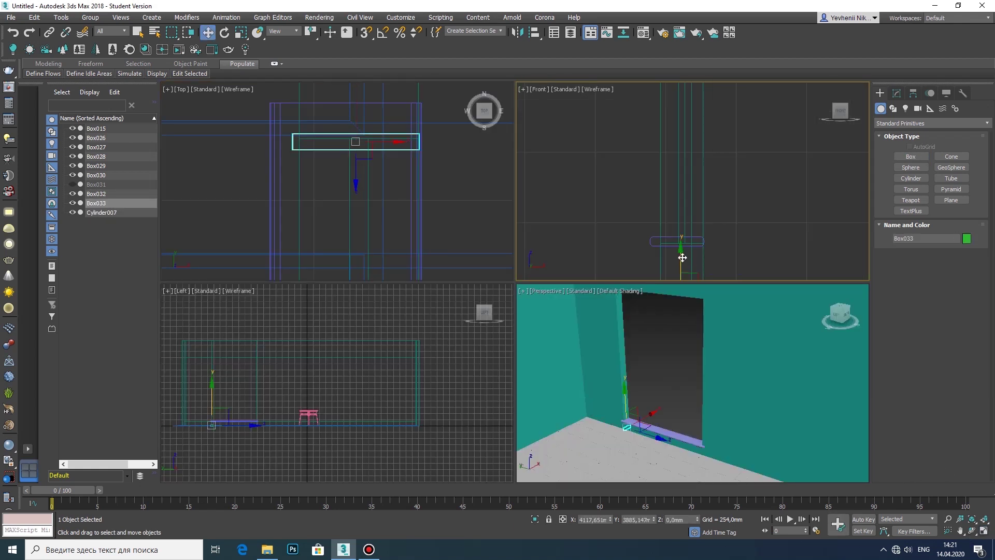
pyautogui.scroll(3, 663, 411)
pyautogui.scroll(2, 674, 395)
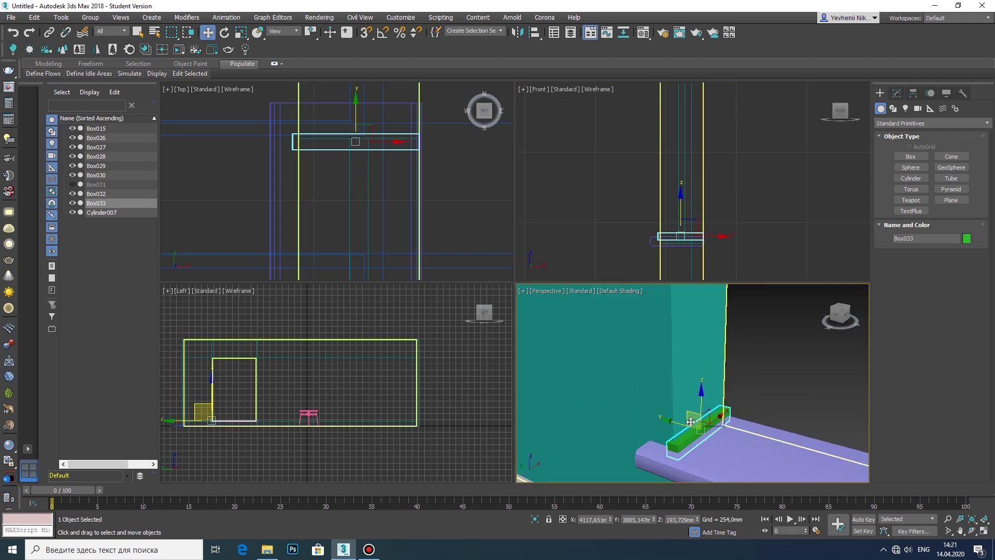
pyautogui.scroll(-2, 708, 259)
# Raise Box033's height to about 2614 mm and convert it to an editable poly
pyautogui.click(971, 518)
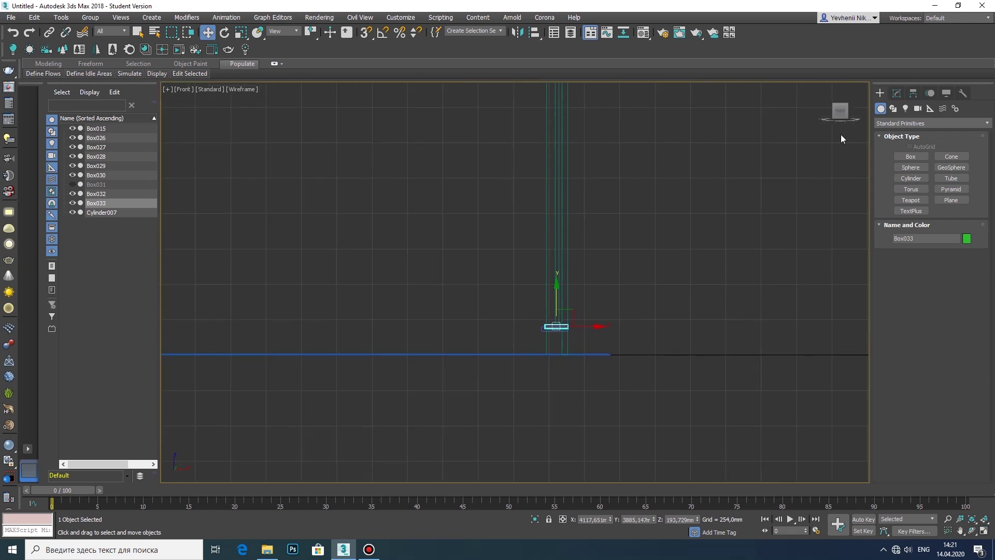
pyautogui.click(896, 93)
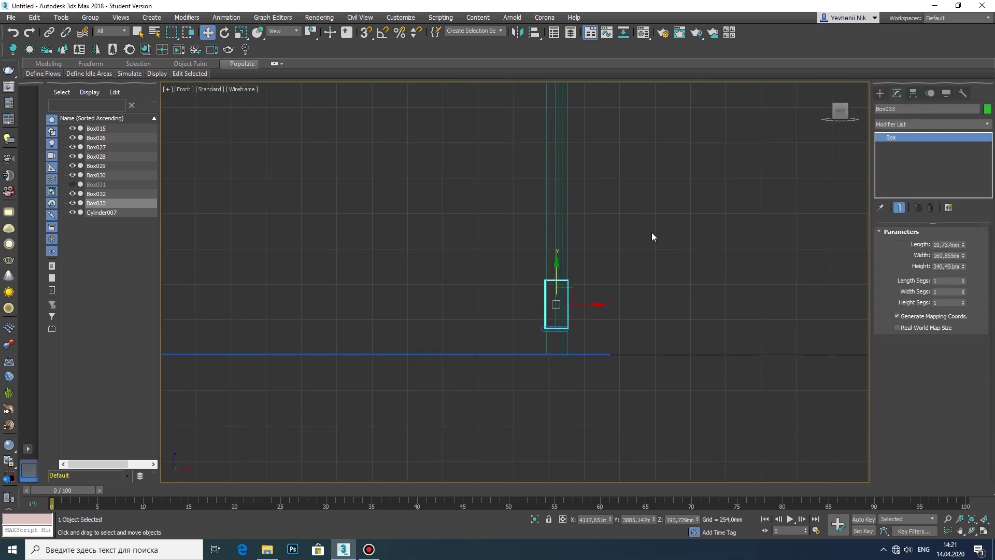
pyautogui.moveTo(652, 237); pyautogui.dragTo(632, 380, button='middle')
pyautogui.moveTo(962, 269); pyautogui.dragTo(965, 13)
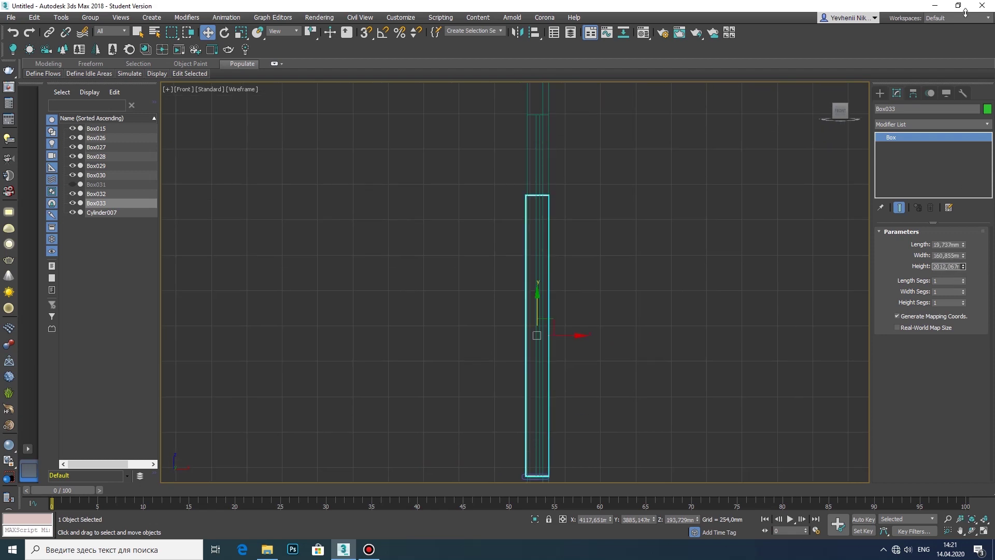
pyautogui.rightClick(541, 277)
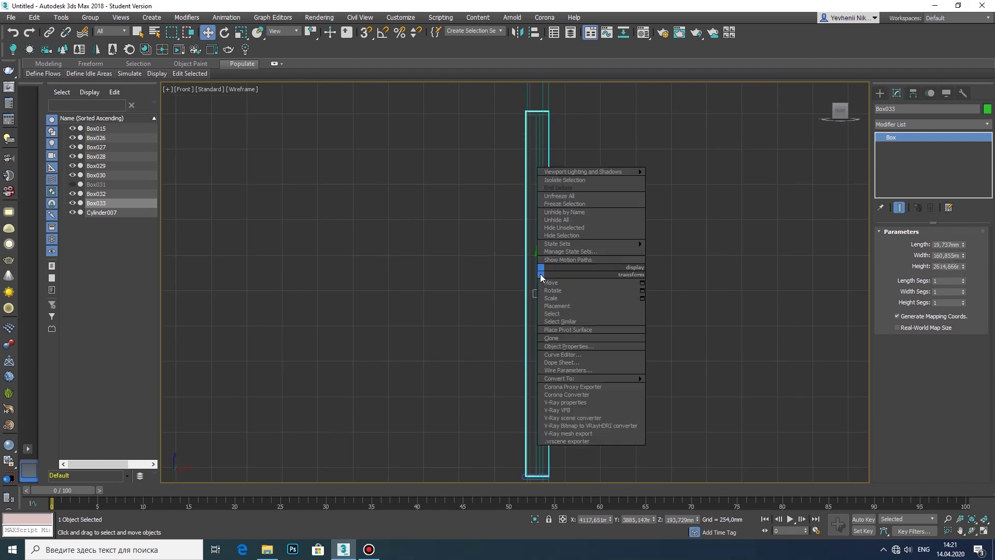
pyautogui.click(697, 384)
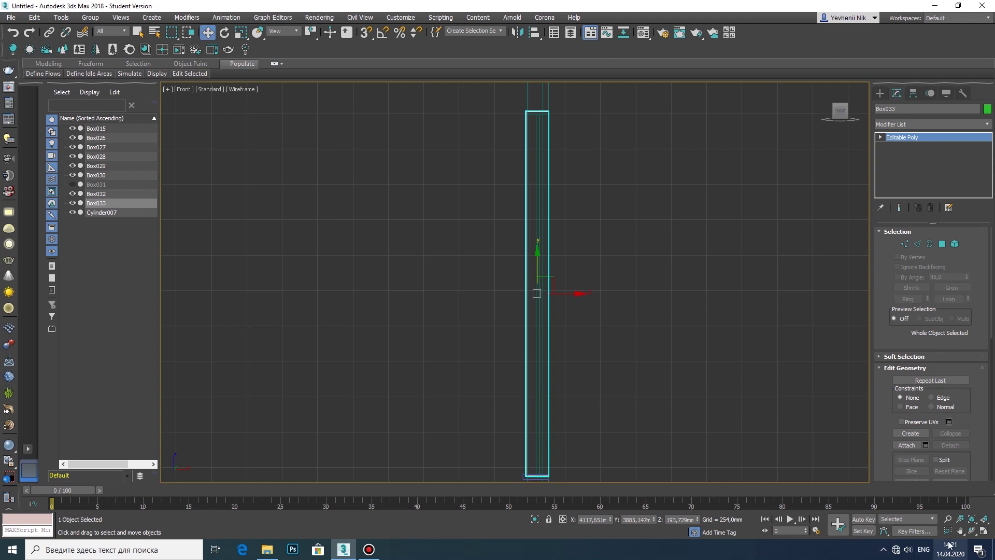
pyautogui.hotkey('alt', 'w')
# Copy the jamb to the opposite side of the doorway as Box034
pyautogui.click(982, 534)
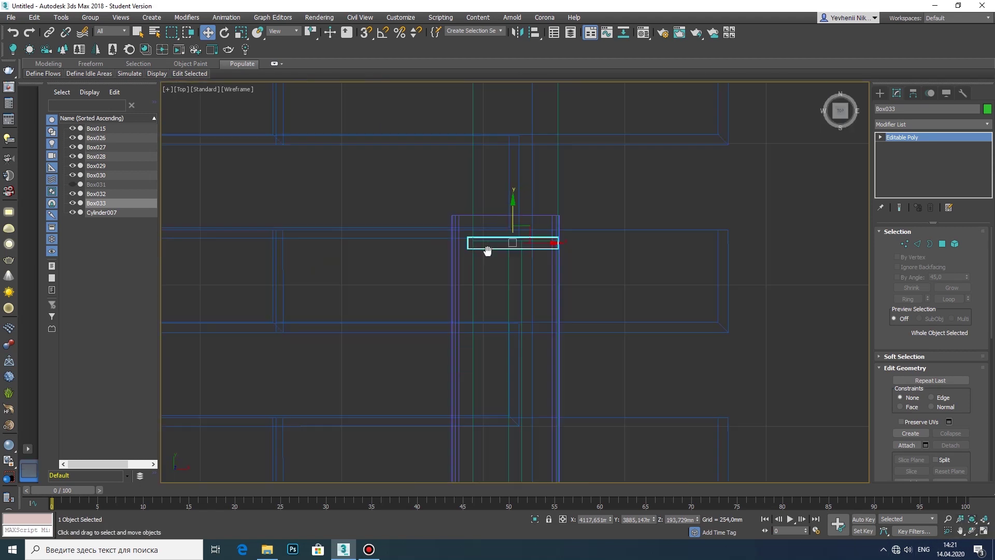
pyautogui.scroll(-3, 521, 105)
pyautogui.scroll(-2, 521, 104)
pyautogui.moveTo(521, 130)
pyautogui.mouseDown()
pyautogui.moveTo(523, 348)
pyautogui.moveTo(577, 345)
pyautogui.mouseUp()
pyautogui.click(496, 318)
pyautogui.scroll(2, 507, 380)
pyautogui.scroll(1, 511, 321)
pyautogui.scroll(2, 511, 322)
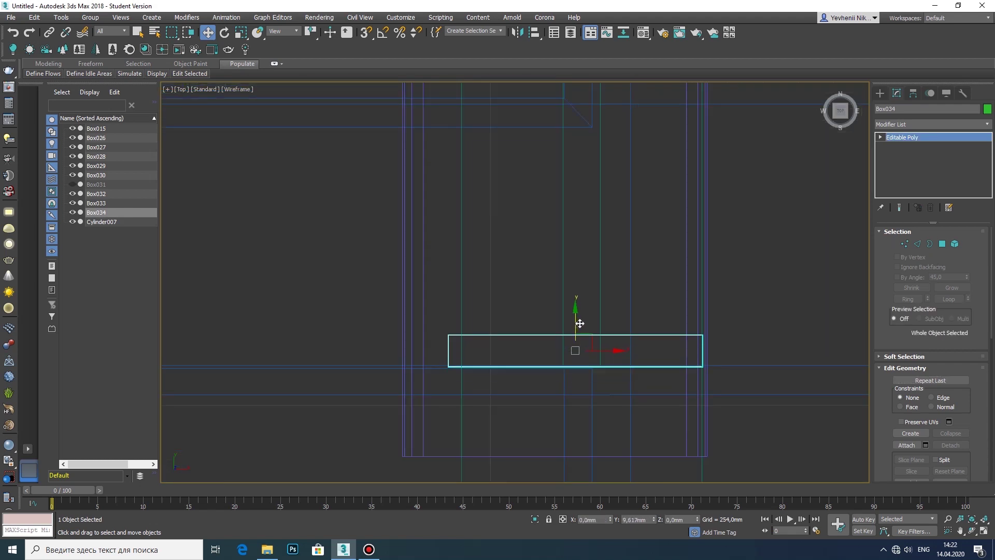
pyautogui.click(984, 532)
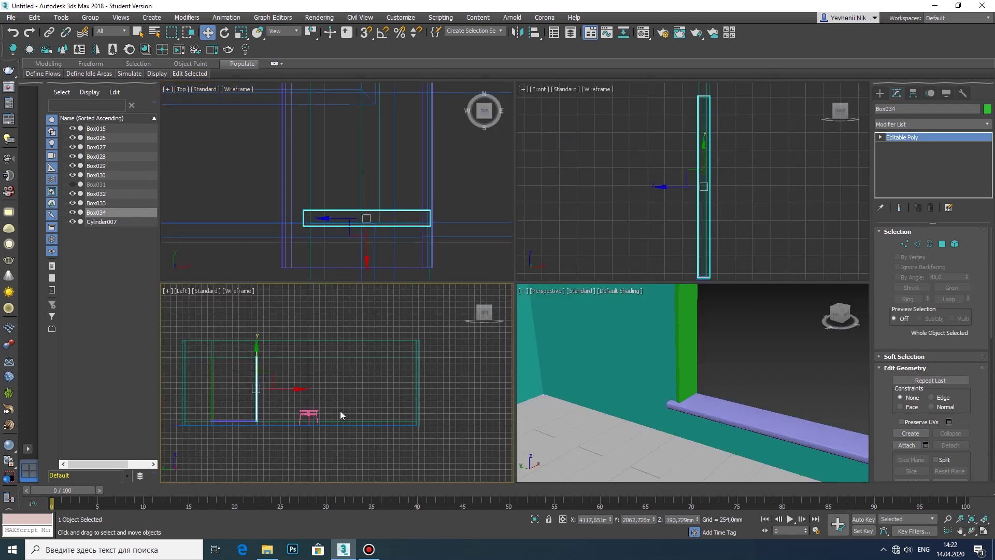
# Frame Box034 in the Left view and rotate it around its own centre
pyautogui.click(984, 532)
pyautogui.scroll(2, 315, 250)
pyautogui.moveTo(315, 251); pyautogui.dragTo(606, 233, button='middle')
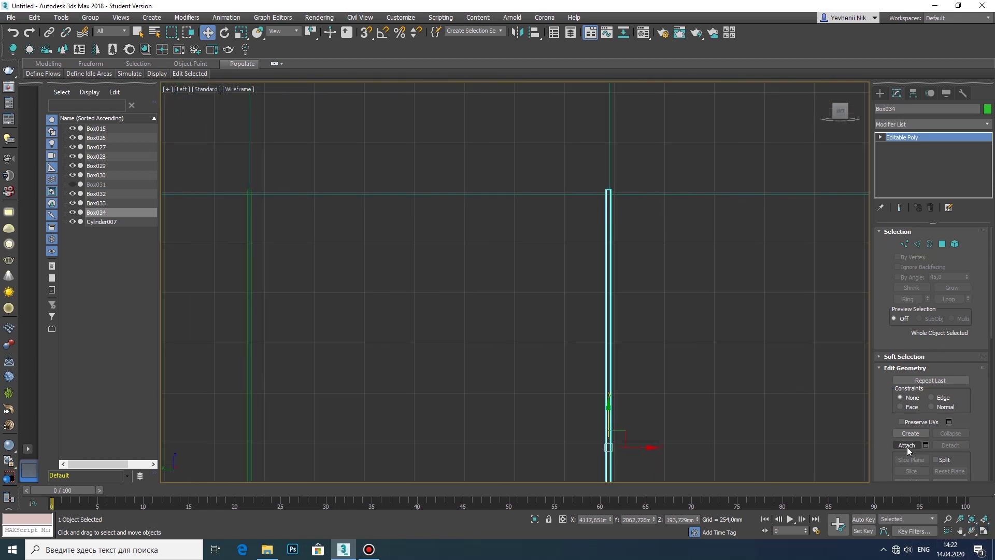
pyautogui.scroll(-3, 580, 309)
pyautogui.press('e')
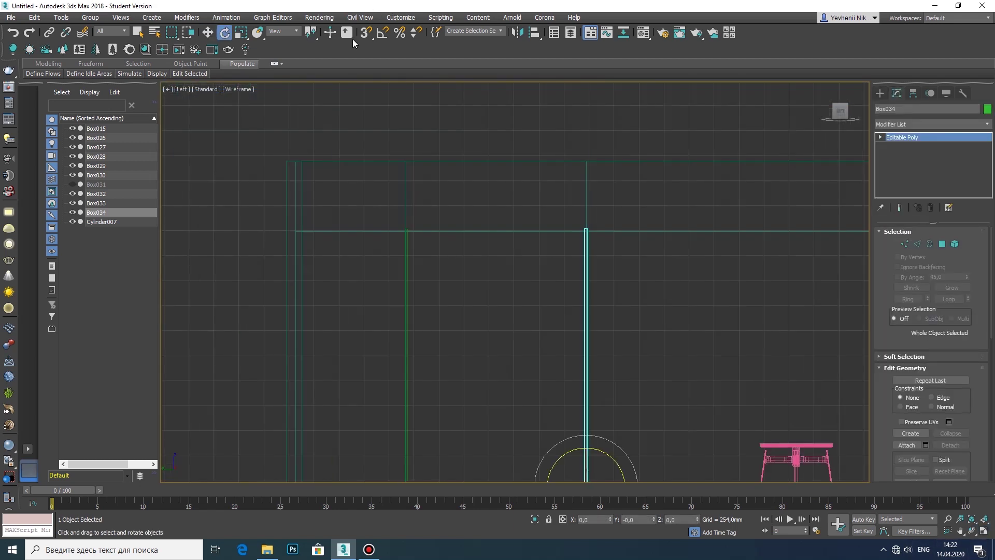
pyautogui.moveTo(311, 57); pyautogui.dragTo(310, 63)
# Rotate Box034 90° to lie horizontal and Shift-move a clone upward
pyautogui.moveTo(604, 327); pyautogui.dragTo(497, 308)
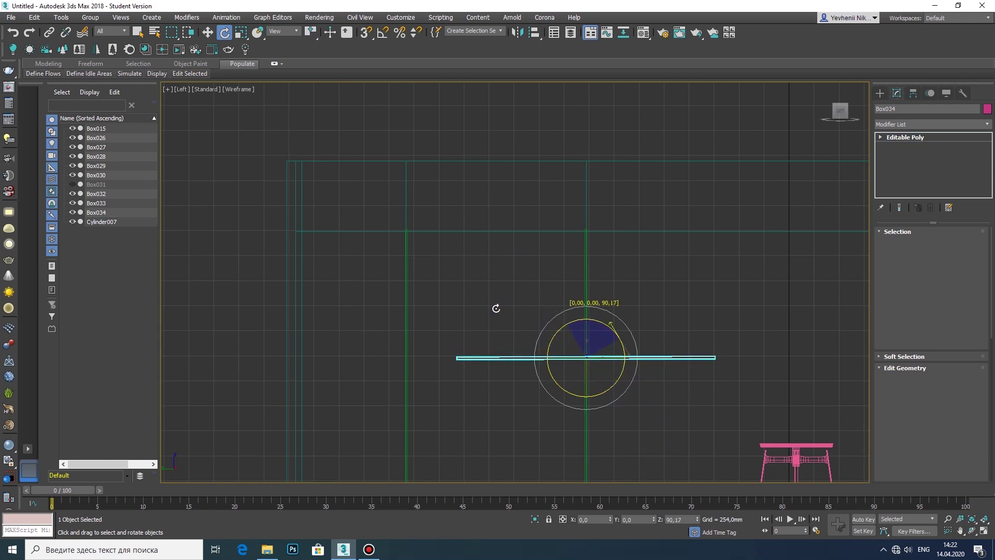
pyautogui.click(518, 318)
pyautogui.press('w')
pyautogui.moveTo(588, 344); pyautogui.dragTo(484, 222)
pyautogui.scroll(3, 586, 209)
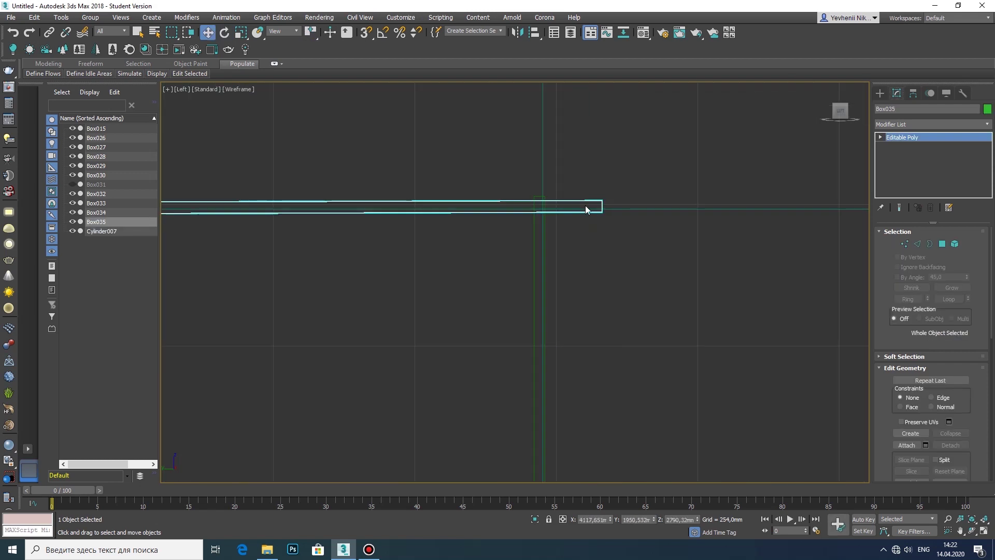
# Stretch the horizontal bar by moving its right-end vertices
pyautogui.press('1')
pyautogui.moveTo(775, 180); pyautogui.dragTo(528, 294)
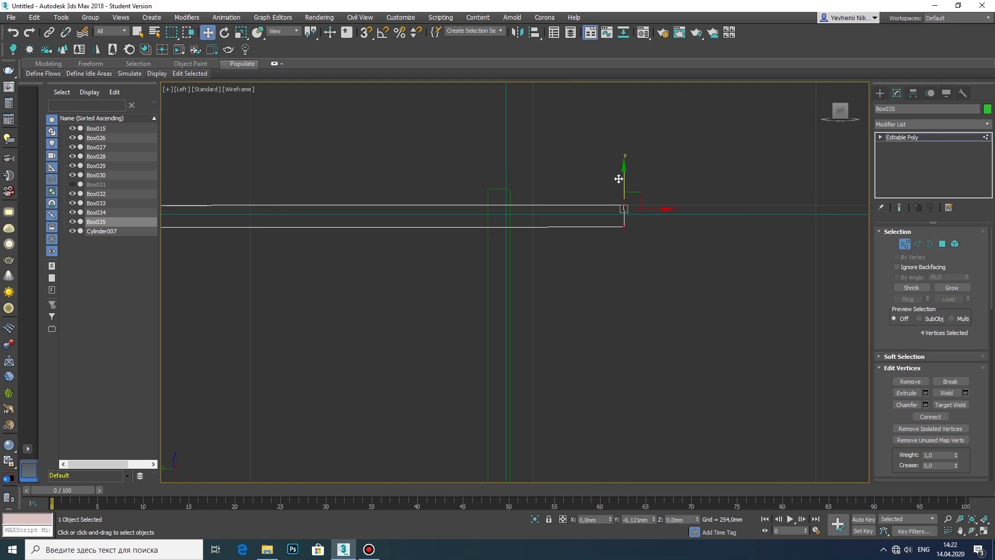
pyautogui.moveTo(618, 179); pyautogui.dragTo(633, 193)
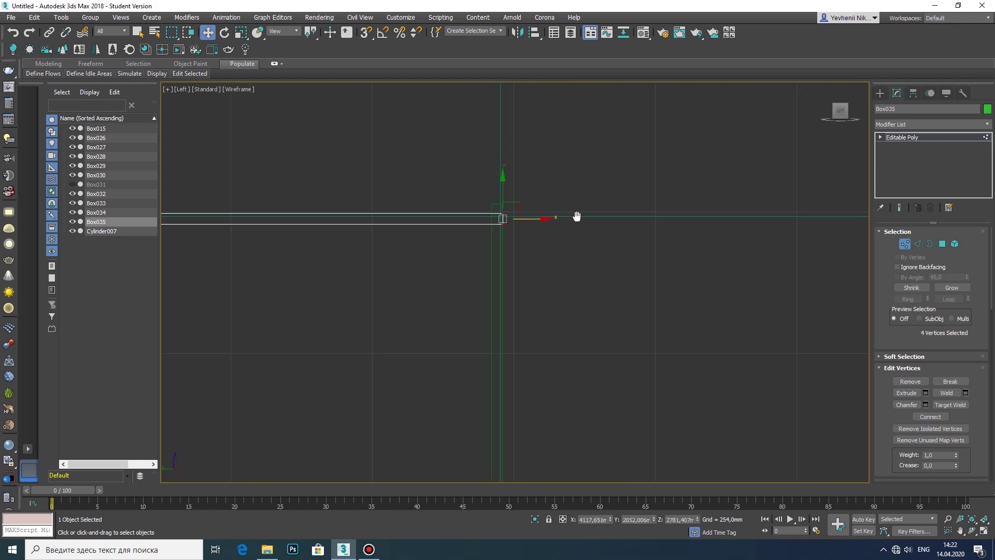
pyautogui.scroll(-5, 546, 210)
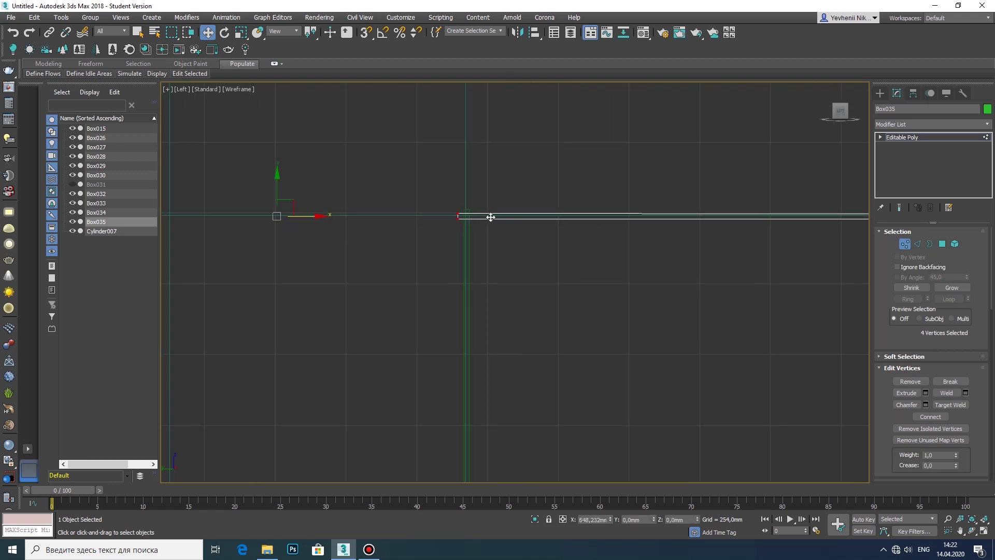
pyautogui.scroll(6, 490, 217)
pyautogui.scroll(6, 490, 221)
pyautogui.scroll(-5, 430, 189)
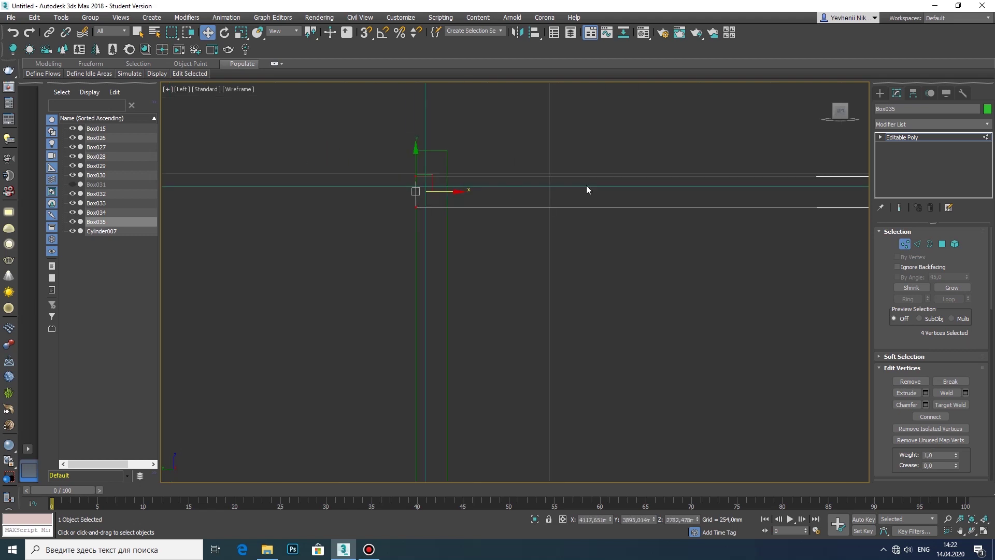
pyautogui.scroll(5, 468, 238)
pyautogui.scroll(-2, 779, 241)
pyautogui.scroll(-2, 651, 294)
pyautogui.scroll(3, 705, 220)
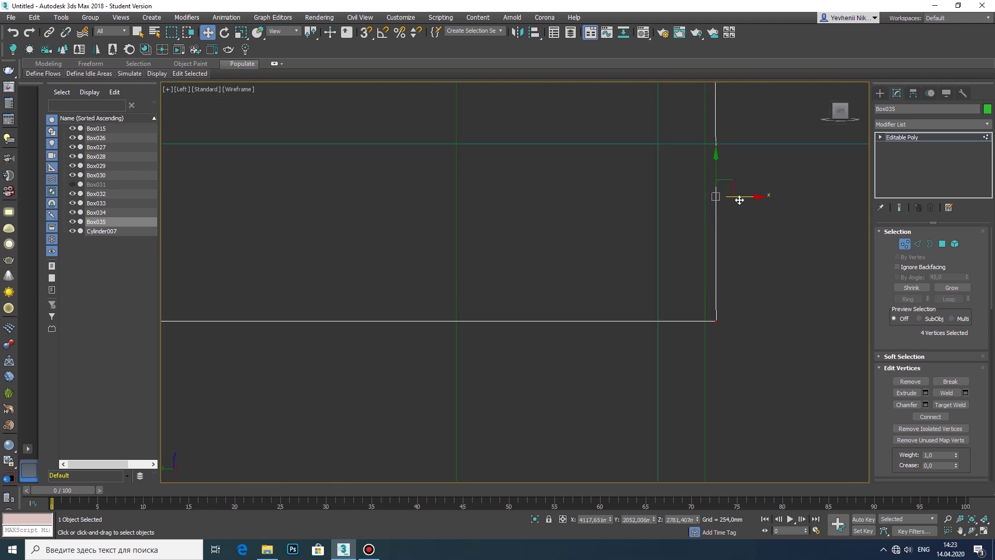
pyautogui.scroll(-5, 727, 196)
pyautogui.moveTo(722, 196); pyautogui.dragTo(626, 338, button='middle')
# Attach Box034 and Box033 to Box035 to form one frame
pyautogui.click(879, 92)
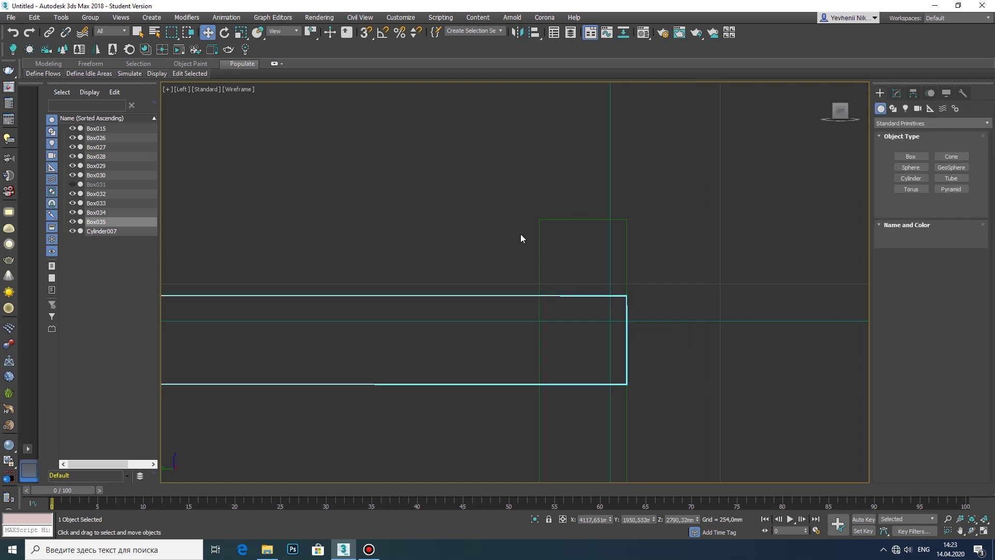
pyautogui.click(896, 92)
pyautogui.click(906, 445)
pyautogui.click(539, 227)
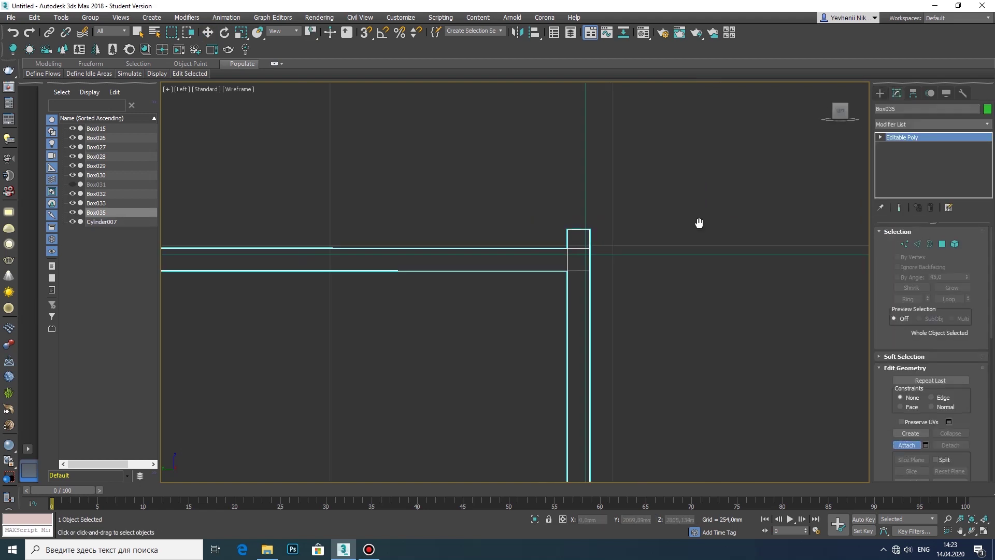
pyautogui.scroll(-3, 428, 228)
pyautogui.scroll(10, 428, 228)
pyautogui.click(418, 179)
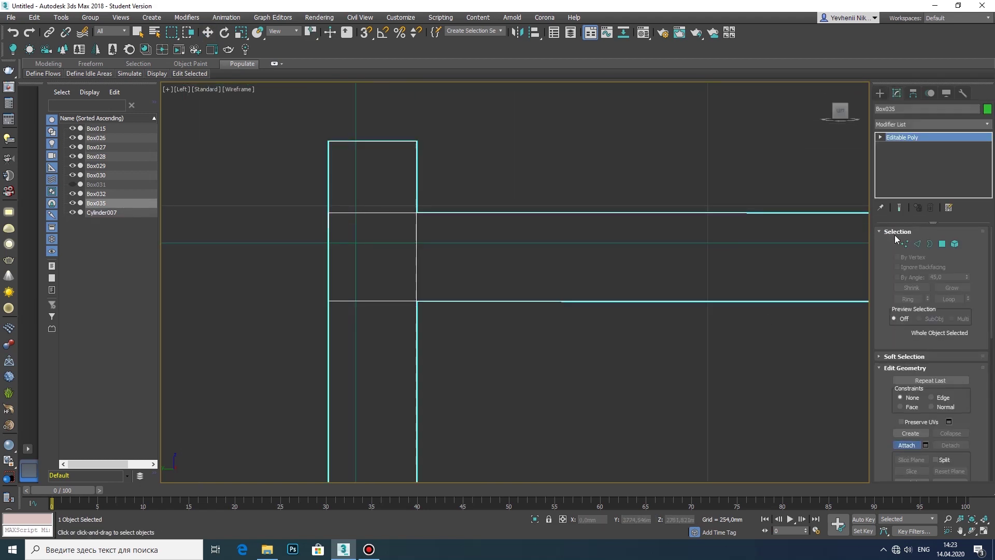
# Select and adjust the vertices at the top of the door frame
pyautogui.press('1')
pyautogui.scroll(4, 294, 228)
pyautogui.scroll(-3, 395, 290)
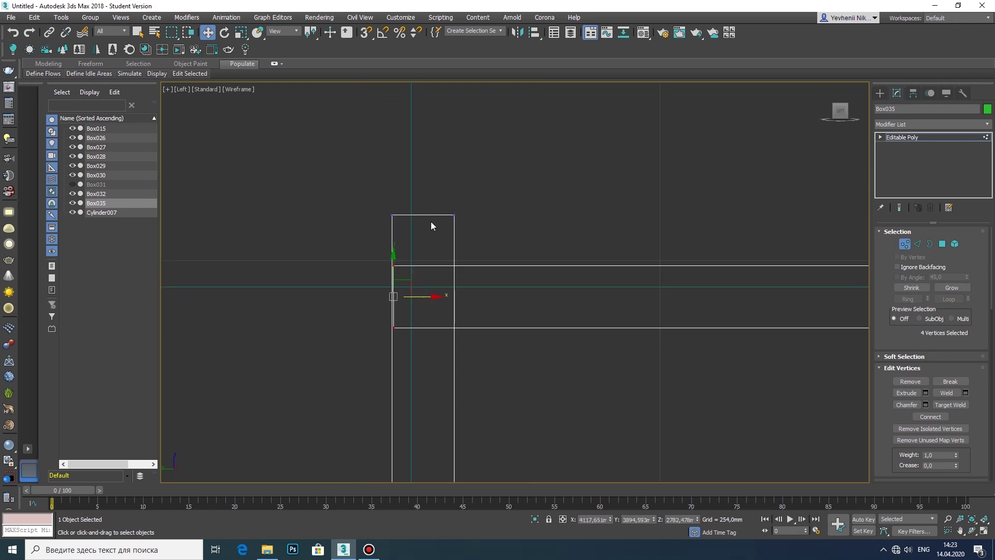
pyautogui.scroll(5, 431, 222)
pyautogui.moveTo(415, 211); pyautogui.dragTo(410, 402, button='middle')
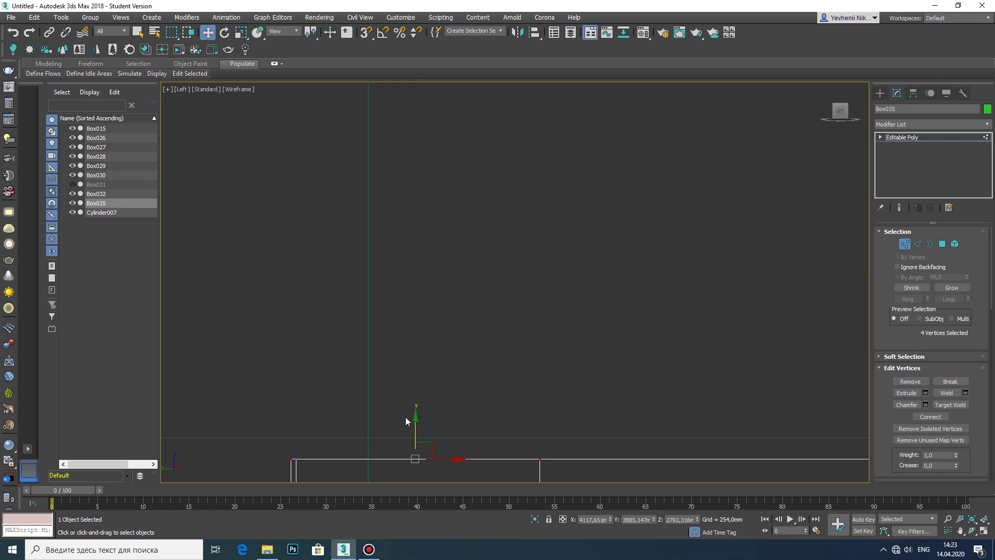
pyautogui.scroll(3, 311, 363)
pyautogui.scroll(-5, 419, 350)
pyautogui.scroll(3, 420, 351)
pyautogui.moveTo(396, 271); pyautogui.dragTo(589, 395)
pyautogui.scroll(3, 530, 153)
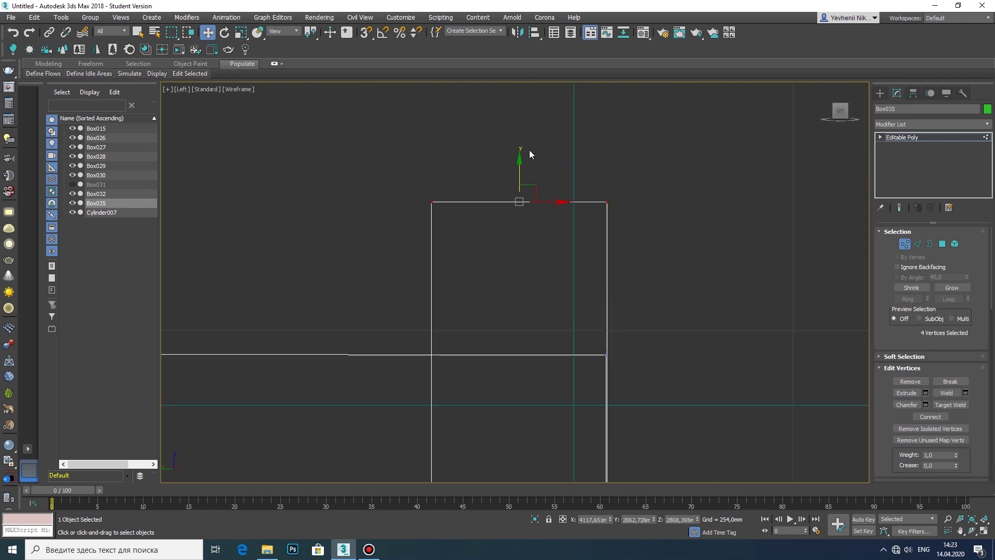
pyautogui.scroll(-2, 511, 313)
pyautogui.scroll(-4, 452, 276)
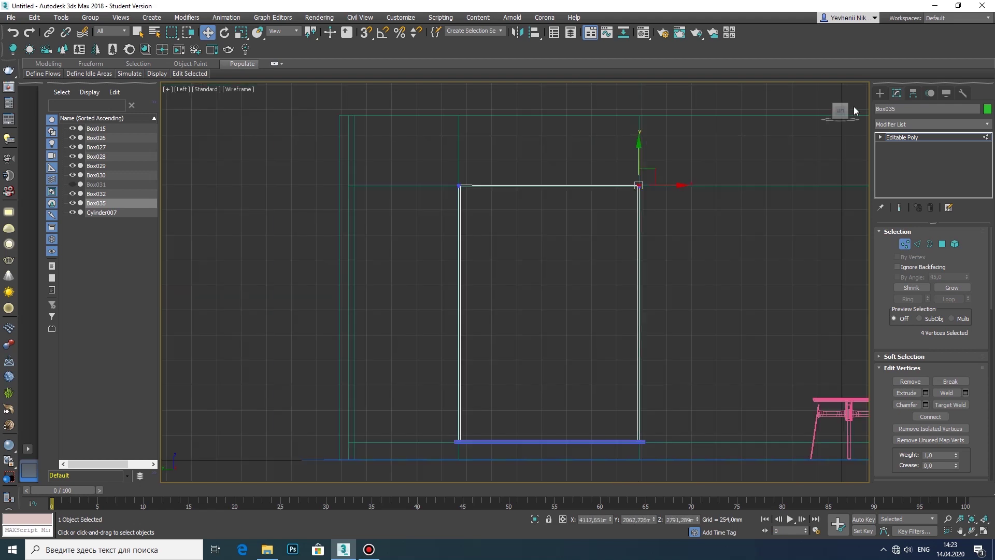
pyautogui.click(880, 93)
pyautogui.moveTo(496, 213); pyautogui.dragTo(460, 208, button='middle')
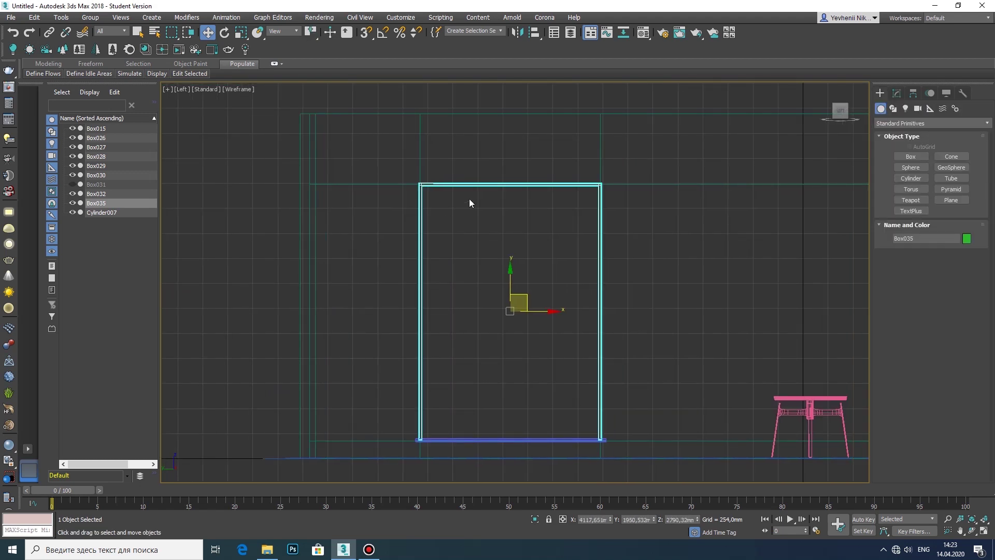
# Pan and zoom the top and perspective views to inspect the frame, then maximize the left view
pyautogui.click(986, 536)
pyautogui.scroll(-3, 679, 417)
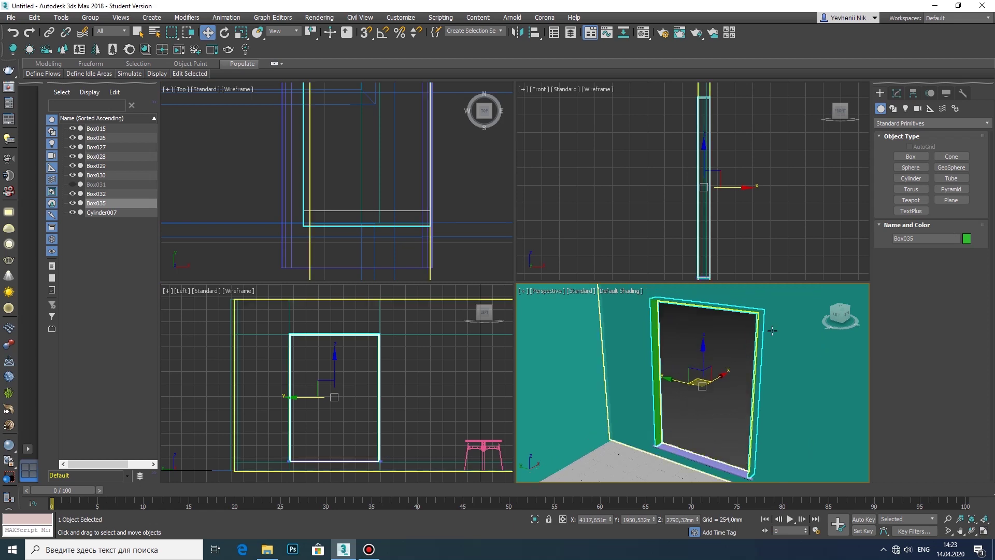
pyautogui.scroll(5, 723, 357)
pyautogui.moveTo(722, 357); pyautogui.dragTo(754, 328, button='middle')
pyautogui.moveTo(374, 208); pyautogui.dragTo(384, 254, button='middle')
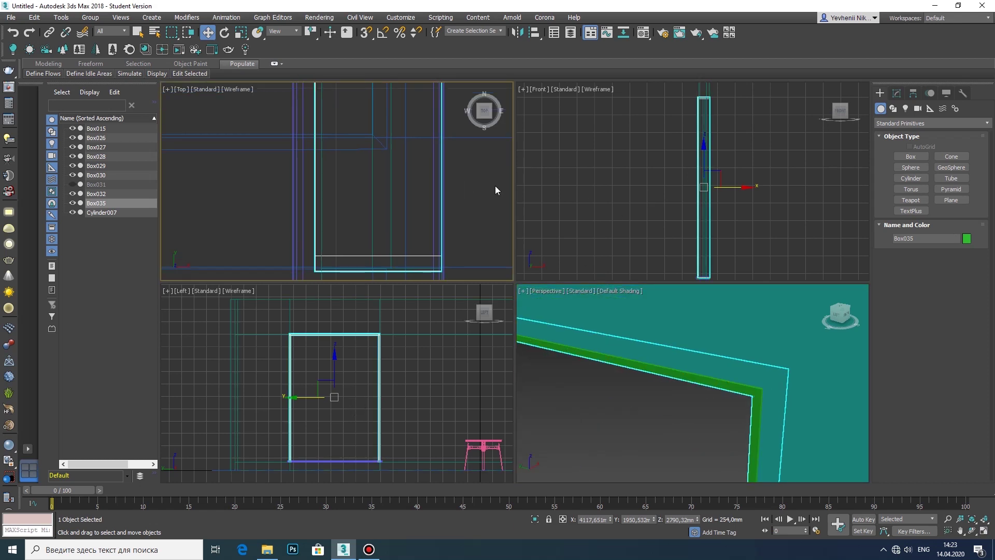
pyautogui.scroll(-4, 644, 172)
pyautogui.scroll(2, 341, 373)
pyautogui.click(984, 532)
pyautogui.scroll(-2, 676, 259)
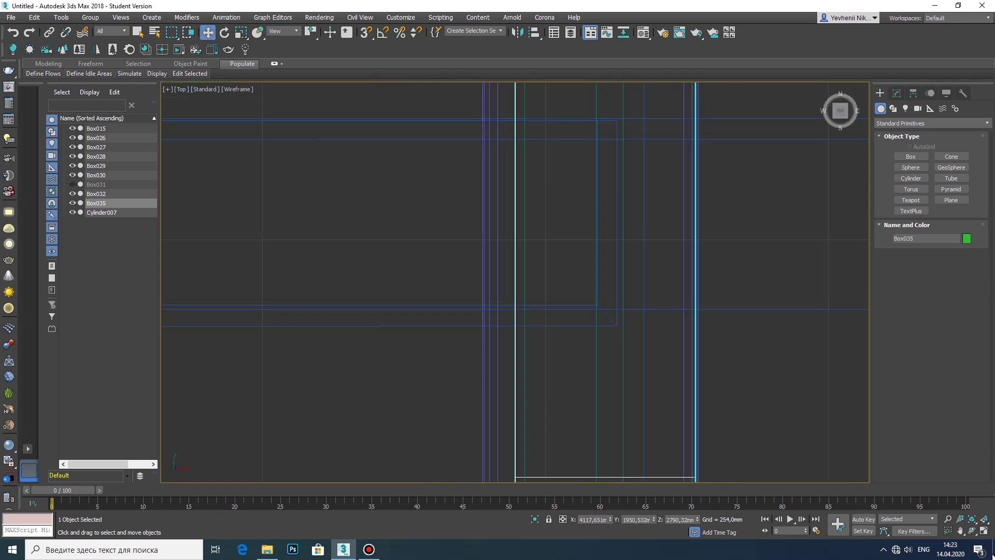
pyautogui.click(983, 532)
pyautogui.click(340, 396)
pyautogui.hotkey('alt', 'w')
# Clone the frame's right upright into the middle as a central vertical bar
pyautogui.click(896, 92)
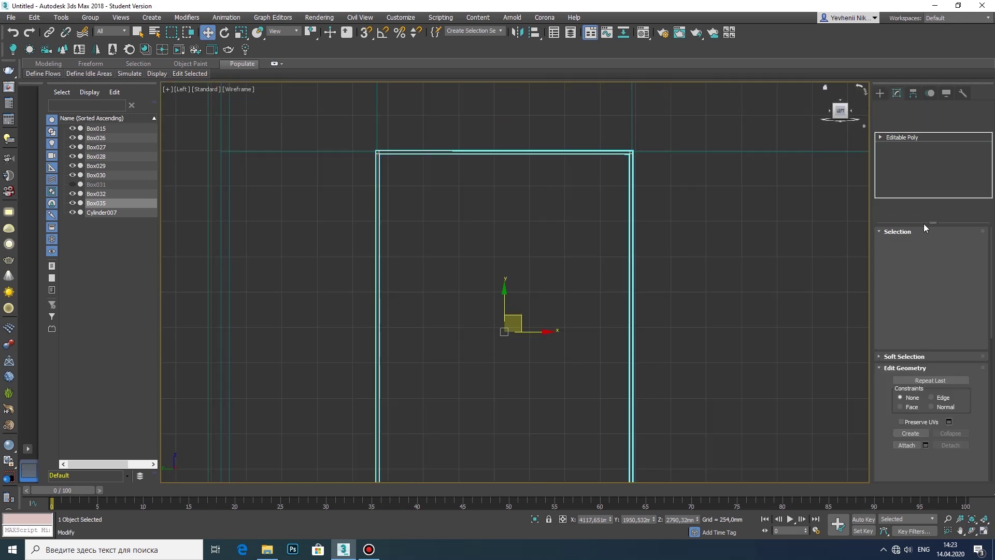
pyautogui.click(954, 243)
pyautogui.click(633, 328)
pyautogui.scroll(5, 635, 127)
pyautogui.scroll(8, 650, 161)
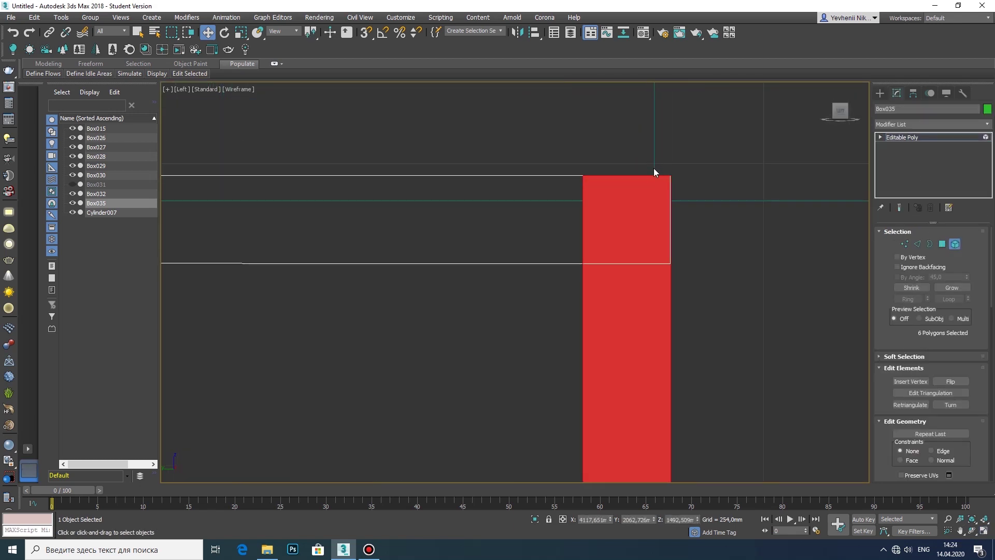
pyautogui.scroll(-6, 661, 262)
pyautogui.scroll(-3, 686, 315)
pyautogui.moveTo(677, 319); pyautogui.dragTo(565, 312)
pyautogui.click(533, 343)
pyautogui.scroll(-3, 552, 214)
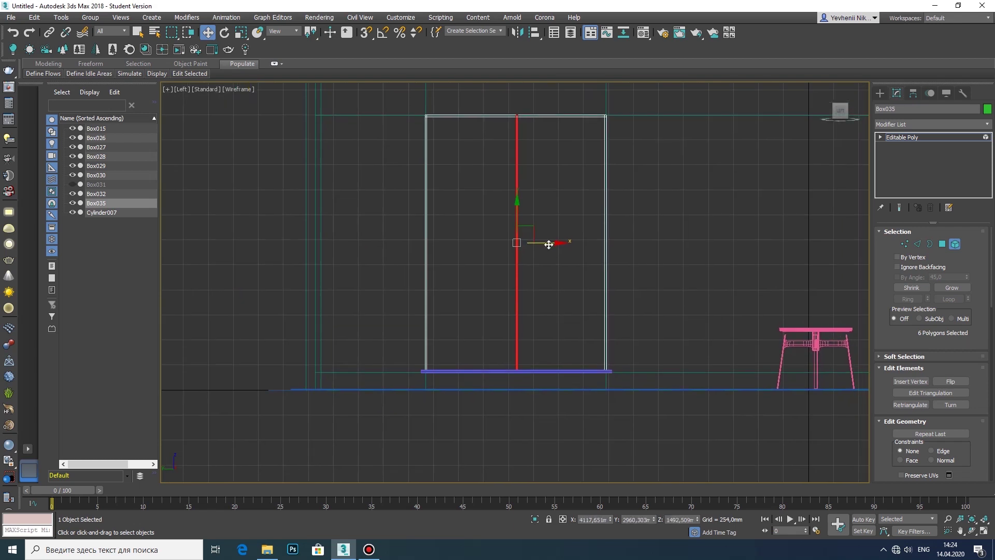
pyautogui.moveTo(549, 244); pyautogui.dragTo(551, 244)
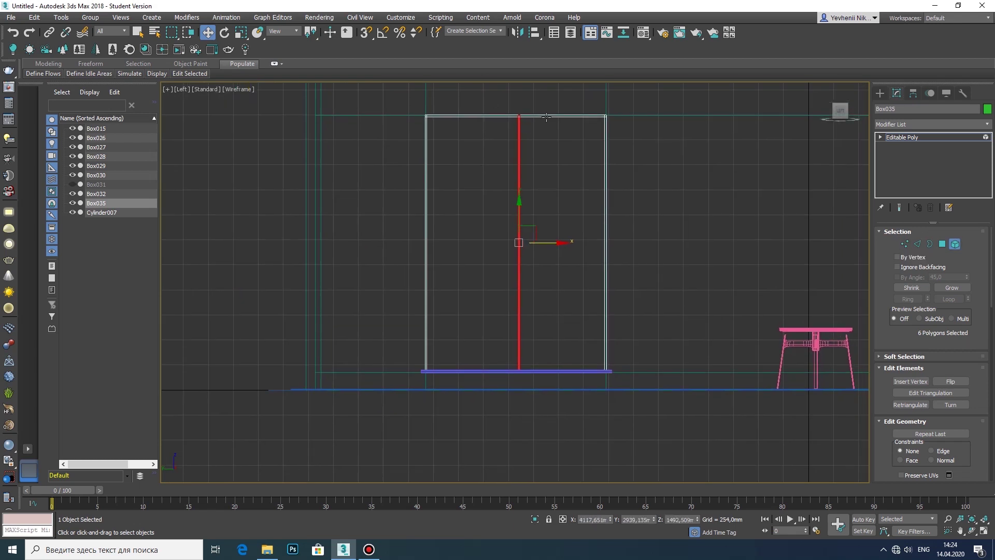
# Copy the frame's top bar downward twice to make two horizontal cross-bars
pyautogui.click(546, 117)
pyautogui.keyDown('shift'); pyautogui.moveTo(517, 101); pyautogui.dragTo(517, 170); pyautogui.keyUp('shift')
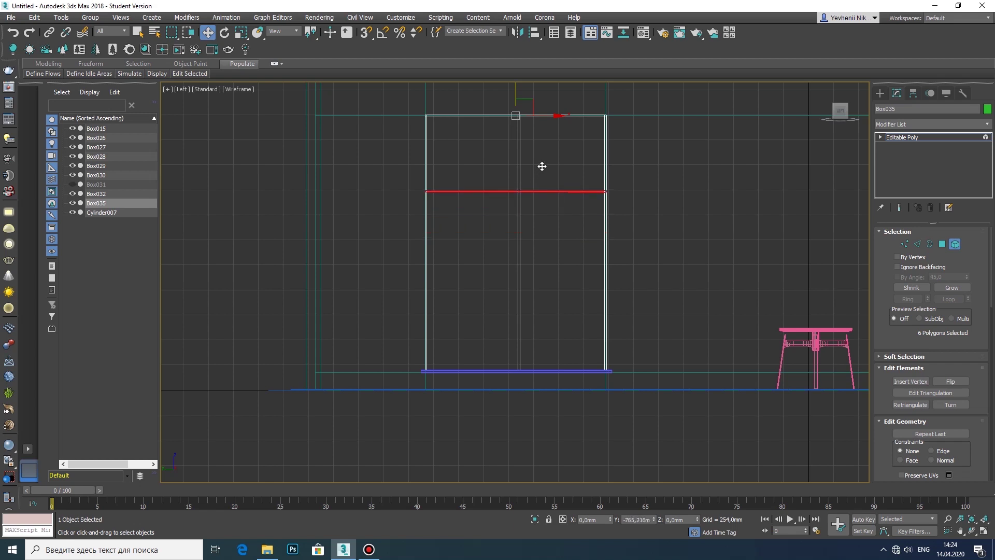
pyautogui.click(536, 282)
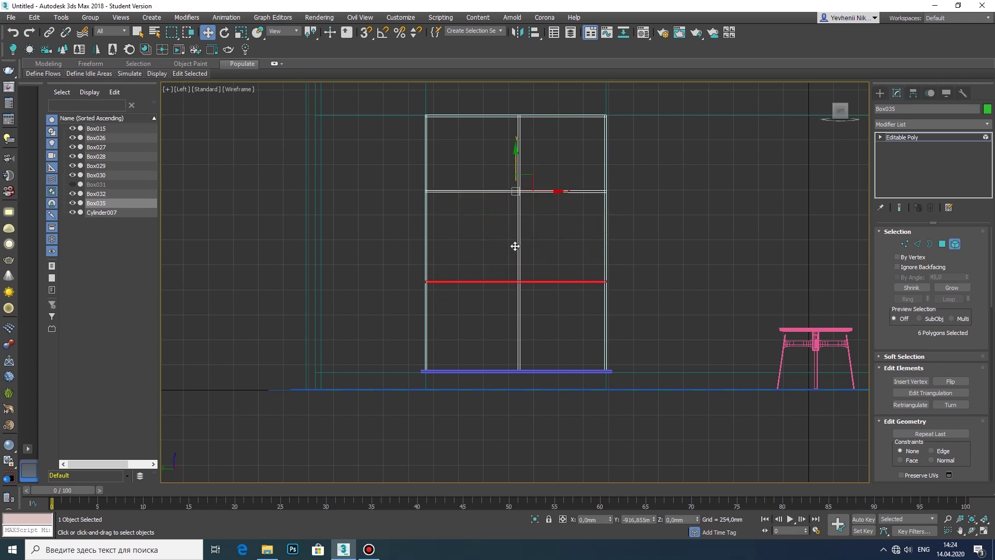
pyautogui.keyDown('shift'); pyautogui.moveTo(517, 245); pyautogui.dragTo(518, 281); pyautogui.keyUp('shift')
pyautogui.click(535, 282)
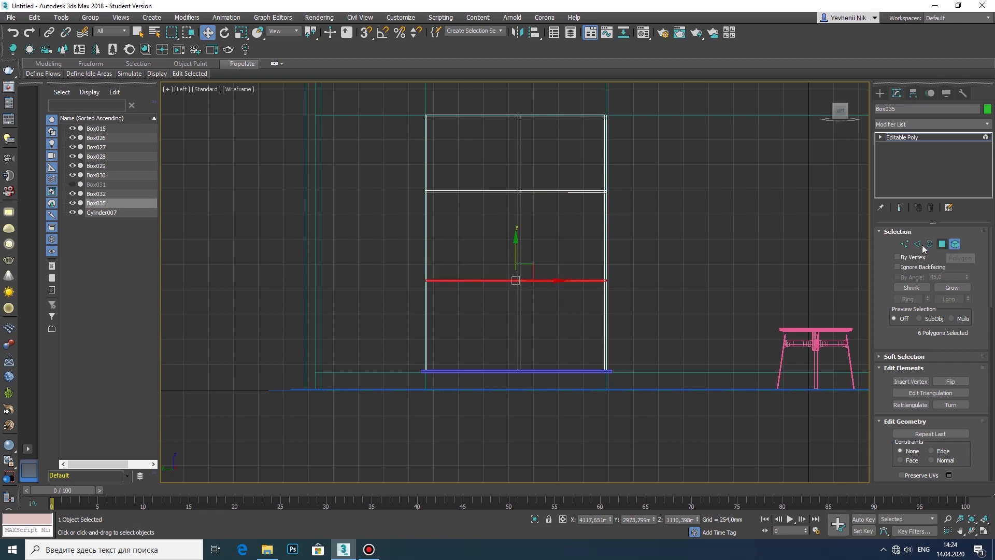
# Scale the new middle bars to 35% along X to thin them
pyautogui.keyDown('ctrl'); pyautogui.click(519, 221); pyautogui.keyUp('ctrl')
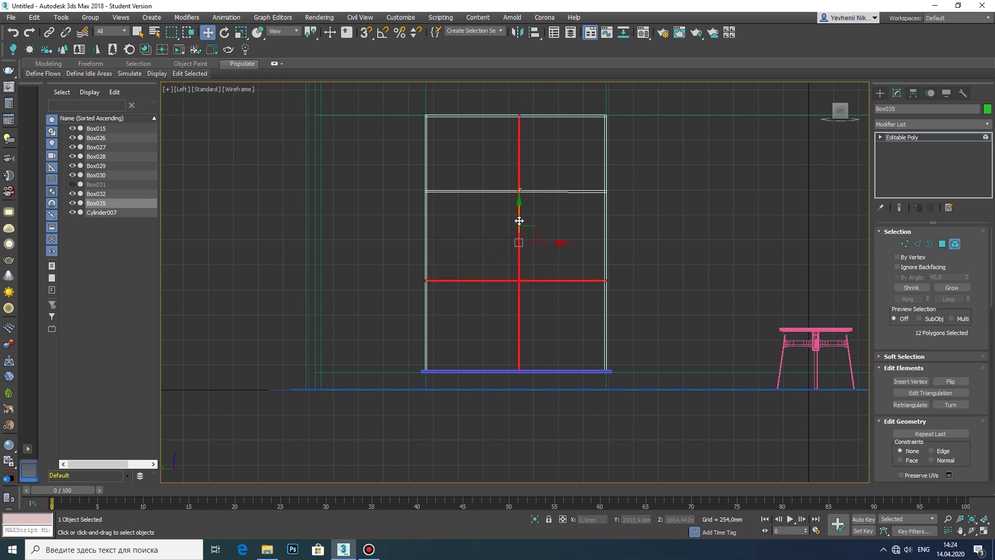
pyautogui.click(983, 534)
pyautogui.scroll(-3, 682, 368)
pyautogui.scroll(3, 682, 369)
pyautogui.press('r')
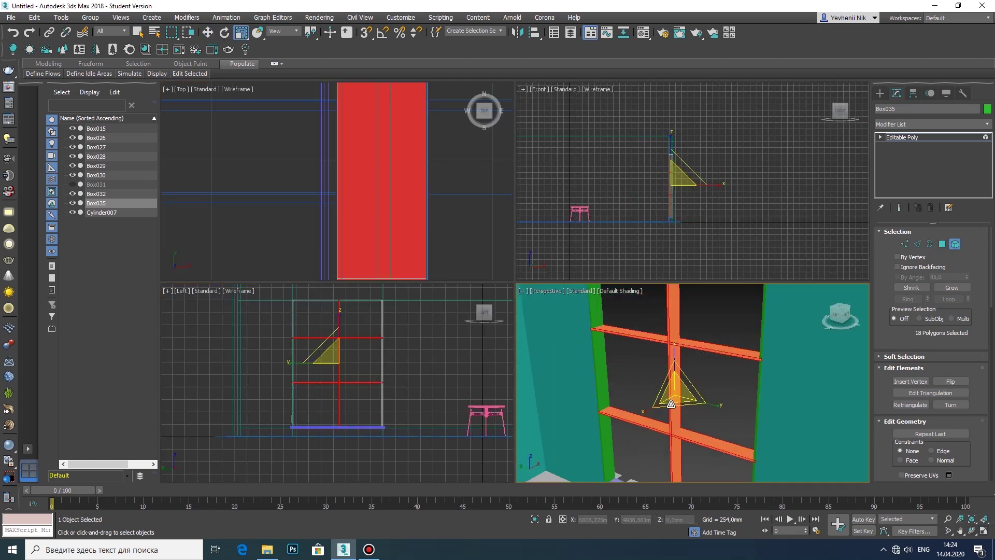
pyautogui.moveTo(671, 404); pyautogui.dragTo(681, 402)
# Orbit and pan the perspective view around the new bars, then deselect the polygons
pyautogui.scroll(5, 629, 187)
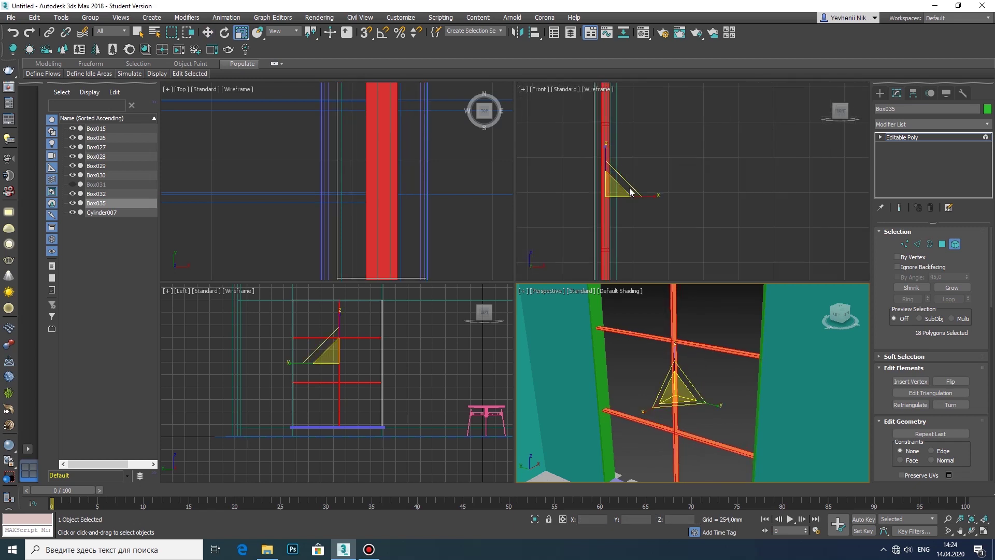
pyautogui.keyDown('alt'); pyautogui.moveTo(673, 384); pyautogui.dragTo(637, 402, button='middle'); pyautogui.keyUp('alt')
pyautogui.click(982, 533)
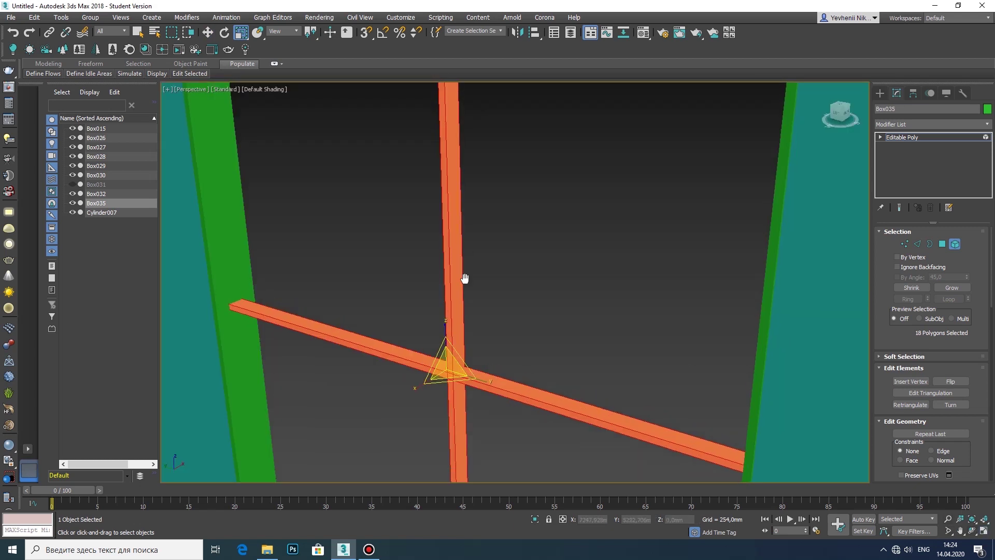
pyautogui.moveTo(462, 277)
pyautogui.mouseDown(button='middle')
pyautogui.moveTo(477, 356)
pyautogui.moveTo(426, 406)
pyautogui.moveTo(241, 400)
pyautogui.mouseUp(button='middle')
pyautogui.scroll(-5, 469, 373)
pyautogui.scroll(10, 458, 396)
pyautogui.scroll(-5, 241, 401)
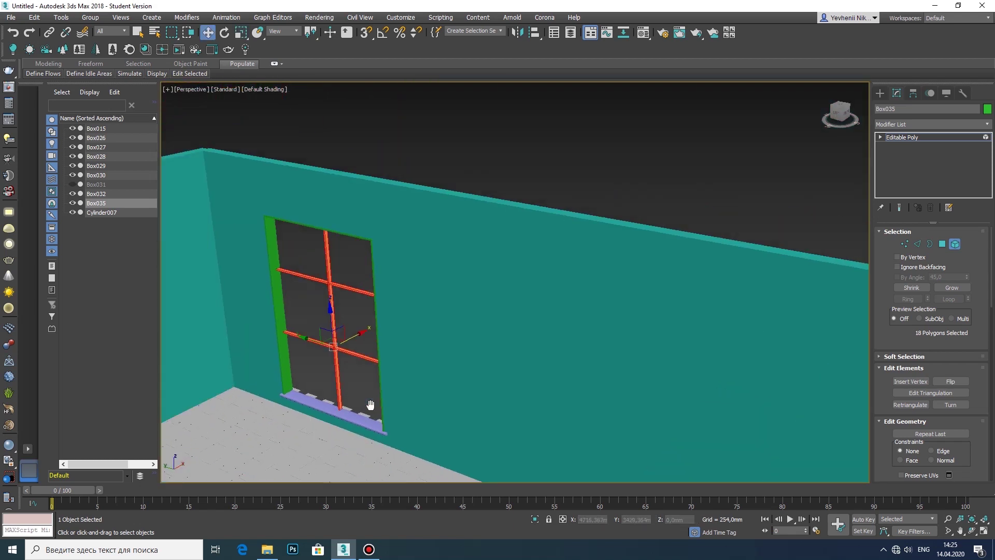
pyautogui.click(563, 170)
pyautogui.keyDown('alt'); pyautogui.moveTo(564, 170); pyautogui.dragTo(653, 127, button='middle'); pyautogui.keyUp('alt')
# Exit Polygon level, open the Create panel and restore the four-viewport layout
pyautogui.click(879, 93)
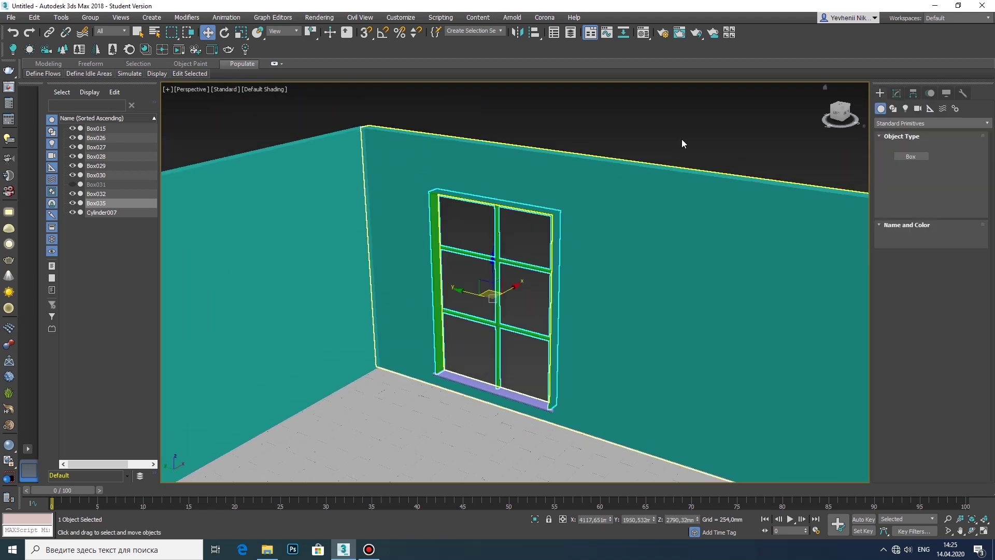
pyautogui.scroll(2, 465, 210)
pyautogui.keyDown('alt'); pyautogui.moveTo(465, 211); pyautogui.dragTo(466, 217, button='middle'); pyautogui.keyUp('alt')
pyautogui.hotkey('alt', 'w')
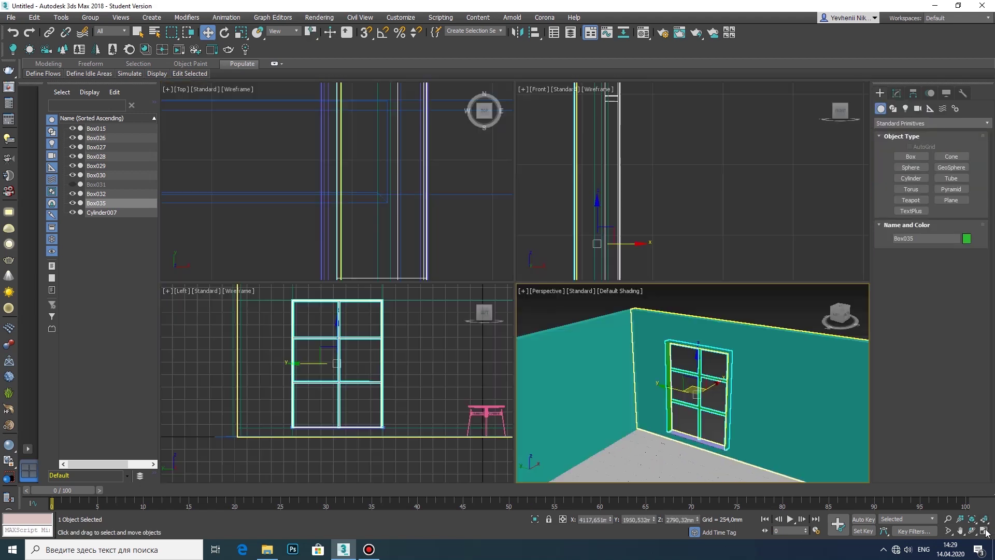
pyautogui.scroll(-3, 436, 169)
pyautogui.scroll(3, 399, 204)
# Create a small box in the top view and move it onto the window's left edge
pyautogui.scroll(2, 399, 205)
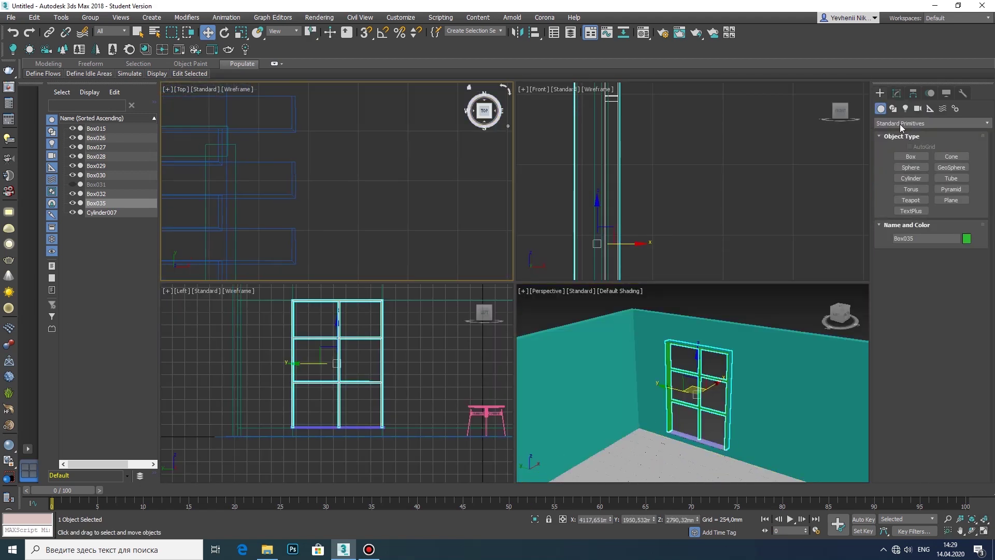
pyautogui.click(911, 156)
pyautogui.moveTo(399, 171); pyautogui.dragTo(401, 174)
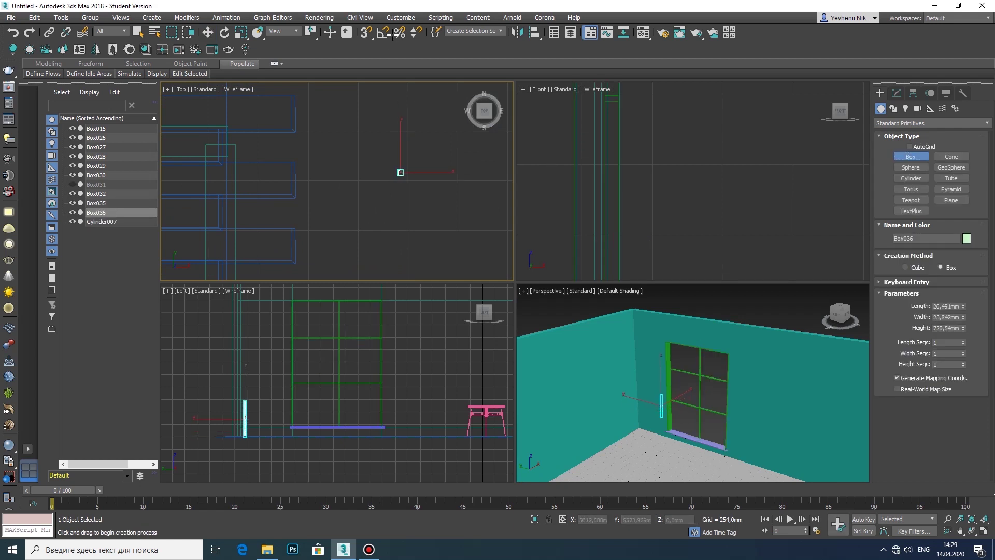
pyautogui.press('w')
pyautogui.moveTo(244, 415); pyautogui.dragTo(293, 406)
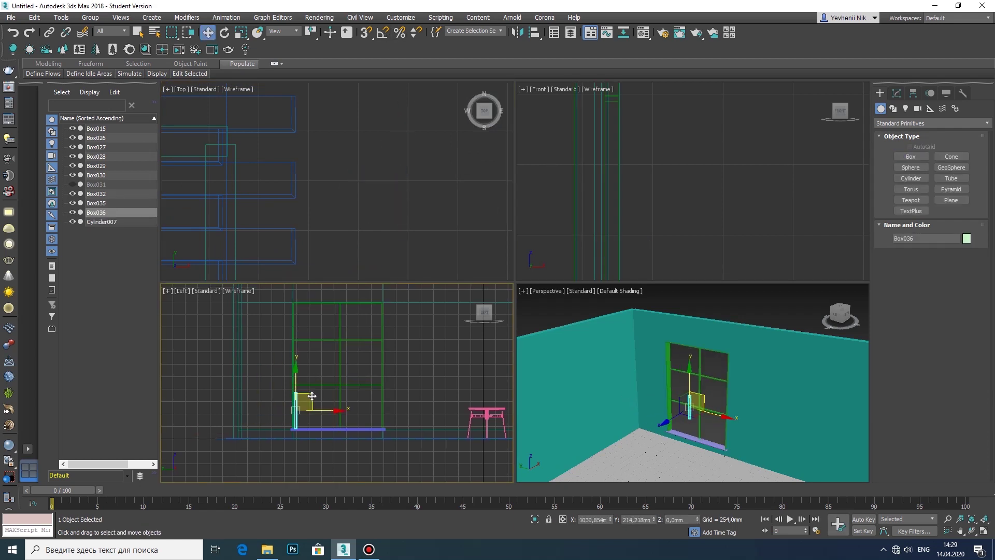
pyautogui.moveTo(299, 384); pyautogui.dragTo(300, 373, button='middle')
pyautogui.scroll(2, 300, 373)
pyautogui.hotkey('alt', 'w')
pyautogui.scroll(3, 747, 414)
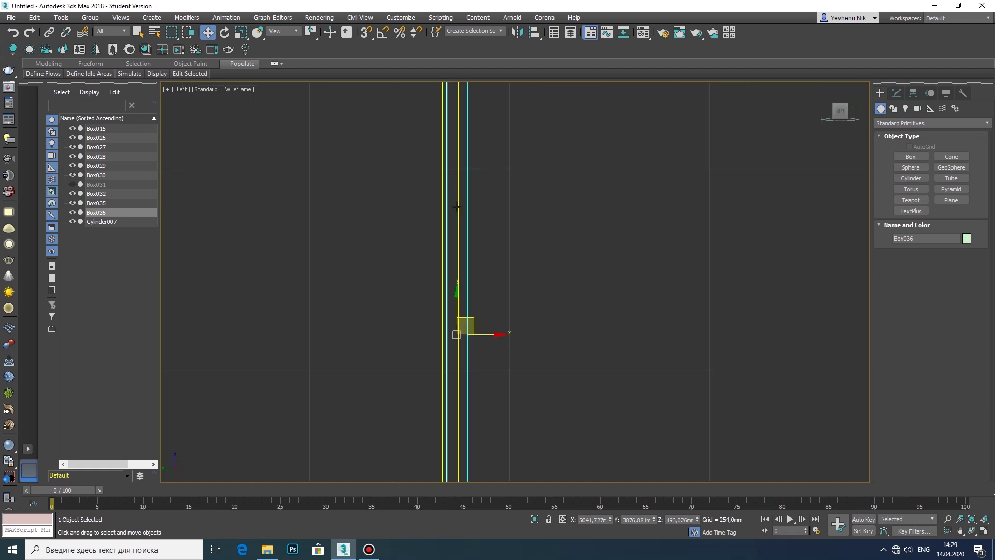
pyautogui.scroll(-2, 650, 291)
# Raise the box's height to span the window and set its size to 20 mm
pyautogui.click(897, 96)
pyautogui.moveTo(964, 266); pyautogui.dragTo(964, 249)
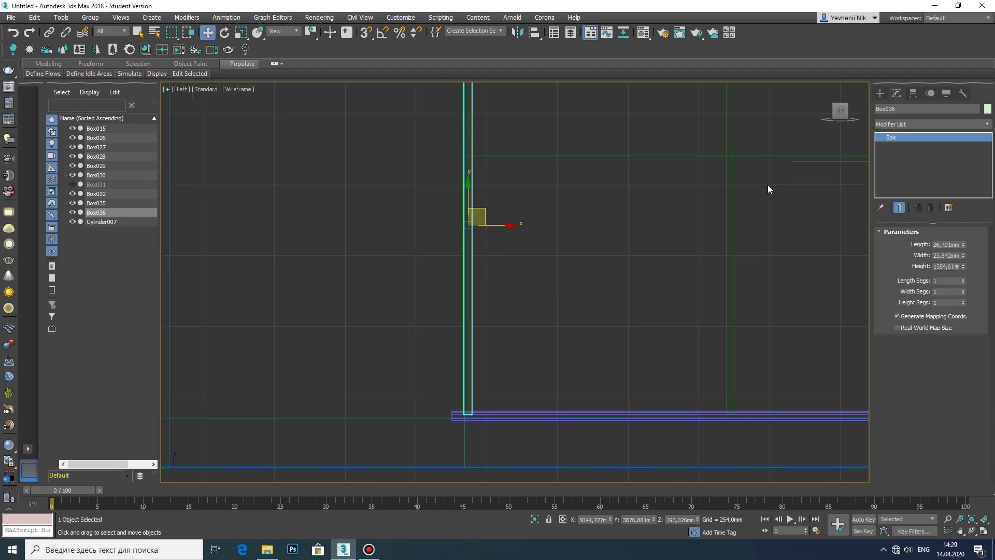
pyautogui.moveTo(767, 184); pyautogui.dragTo(507, 422, button='middle')
pyautogui.scroll(-2, 506, 422)
pyautogui.moveTo(958, 251); pyautogui.dragTo(956, 217)
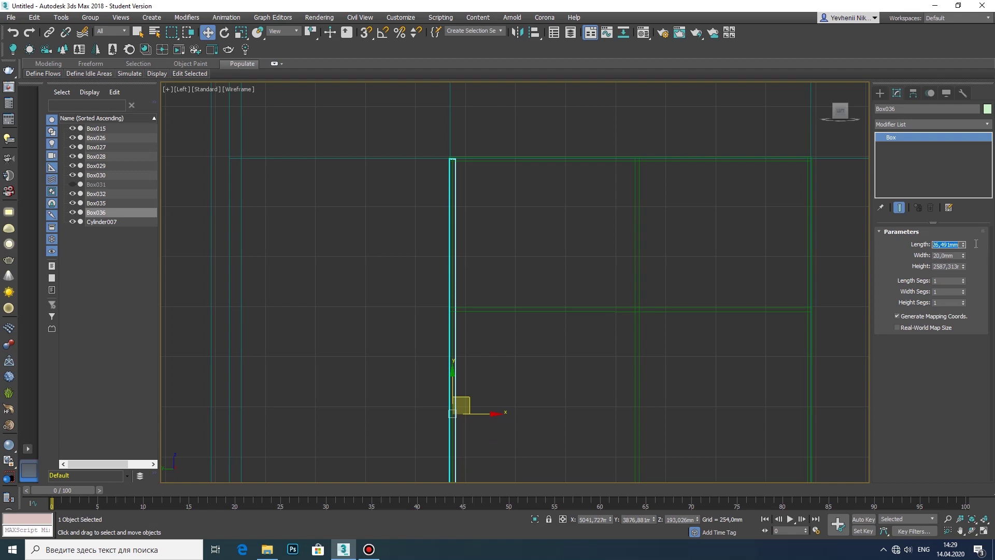
pyautogui.write('20')
pyautogui.press('Return')
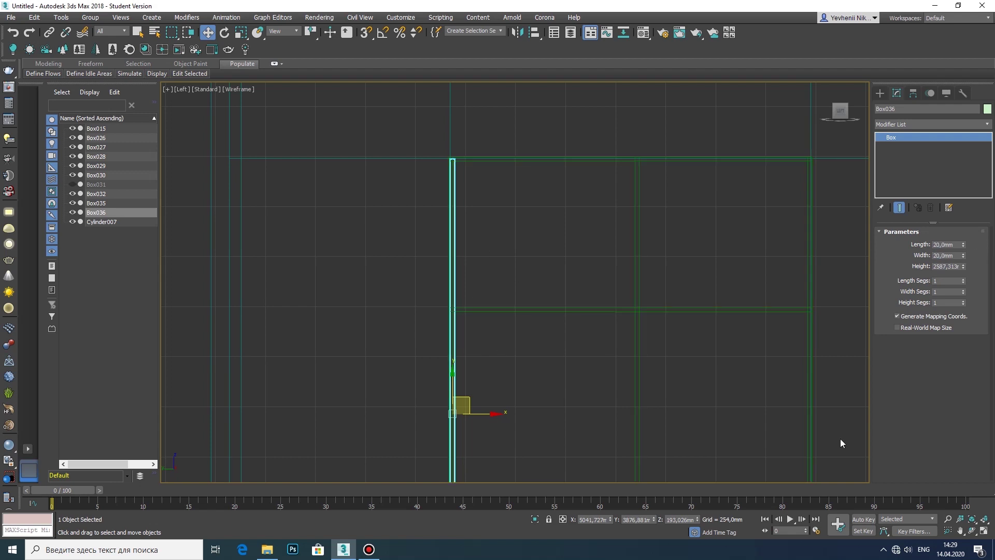
# Move the post to the window and Shift-clone it downward into two copies
pyautogui.click(983, 530)
pyautogui.scroll(5, 369, 171)
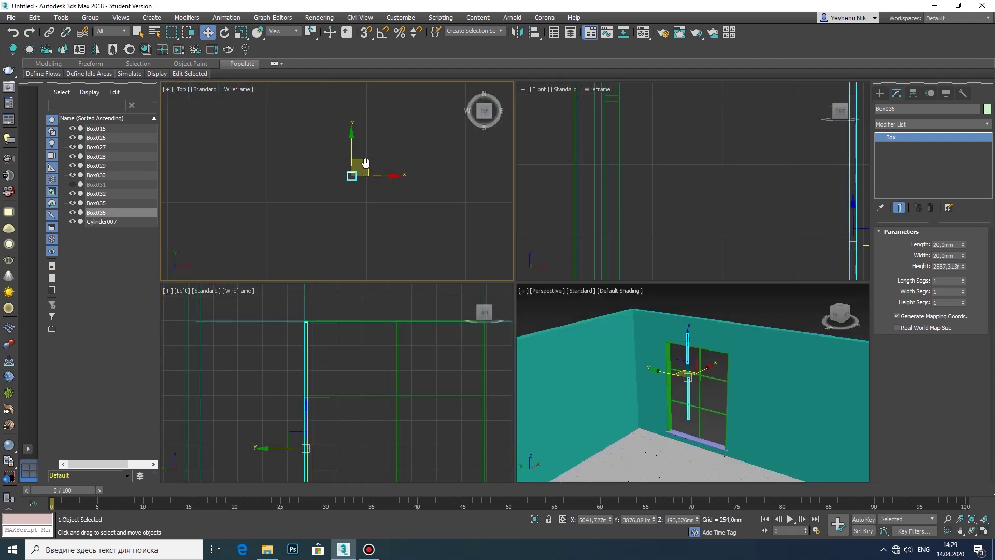
pyautogui.moveTo(388, 163); pyautogui.dragTo(414, 161, button='middle')
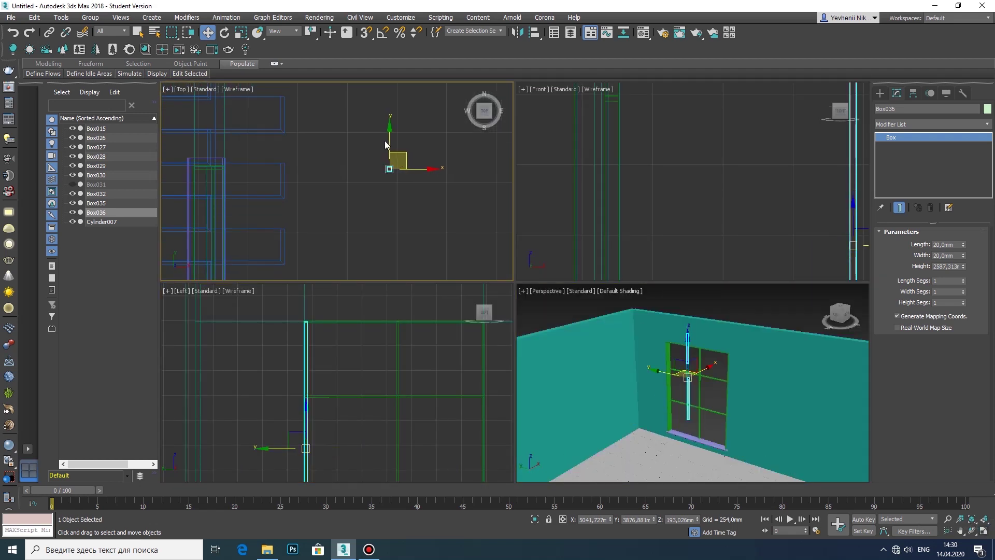
pyautogui.moveTo(423, 167); pyautogui.dragTo(299, 166)
pyautogui.moveTo(299, 166); pyautogui.dragTo(329, 103, button='middle')
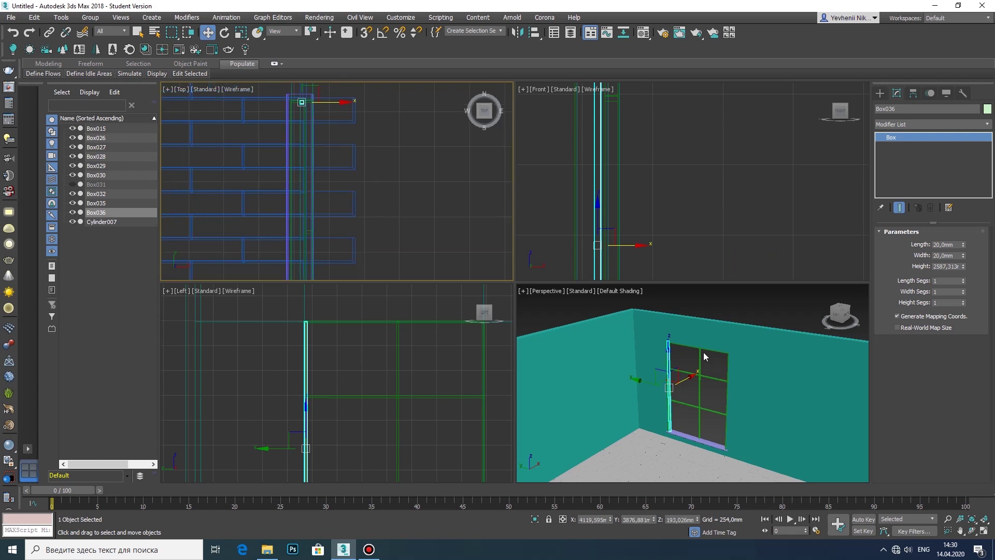
pyautogui.click(984, 531)
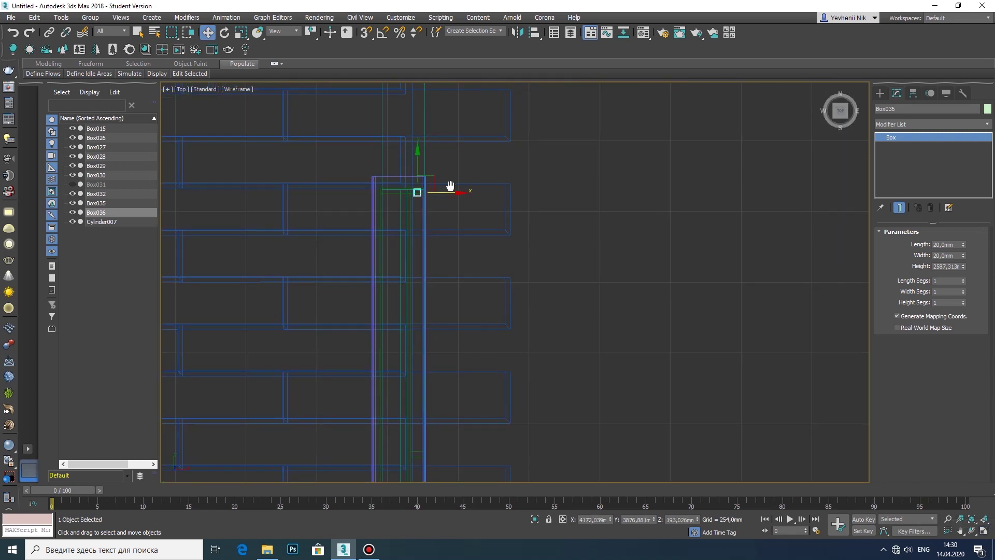
pyautogui.moveTo(449, 185); pyautogui.dragTo(454, 170, button='middle')
pyautogui.moveTo(422, 150)
pyautogui.mouseDown()
pyautogui.moveTo(433, 395)
pyautogui.moveTo(426, 292)
pyautogui.mouseUp()
pyautogui.click(498, 318)
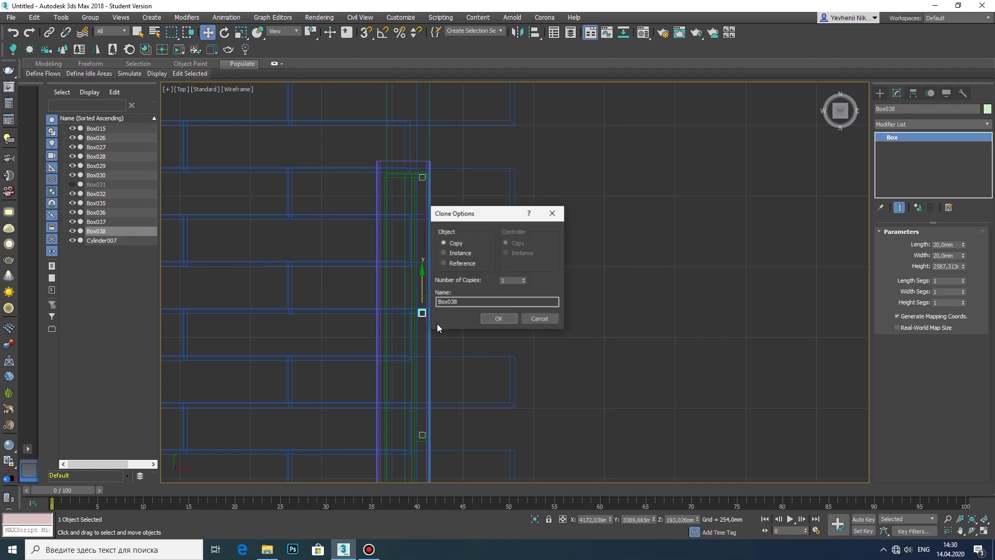
pyautogui.press('Return')
# Click through the posts to check the copies, then deselect everything
pyautogui.click(421, 435)
pyautogui.keyDown('ctrl'); pyautogui.click(422, 179); pyautogui.keyUp('ctrl')
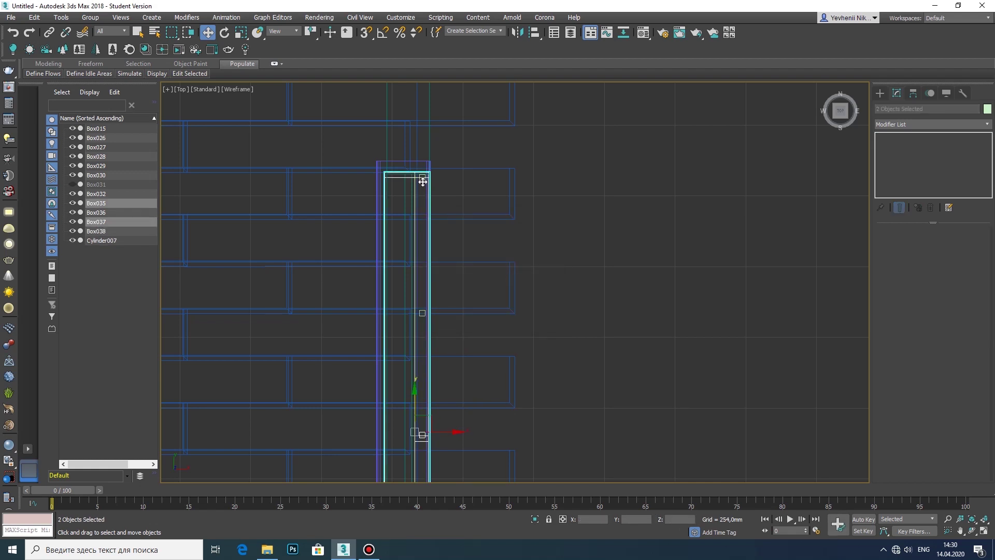
pyautogui.click(422, 179)
pyautogui.keyDown('ctrl'); pyautogui.click(422, 431); pyautogui.keyUp('ctrl')
pyautogui.scroll(5, 422, 318)
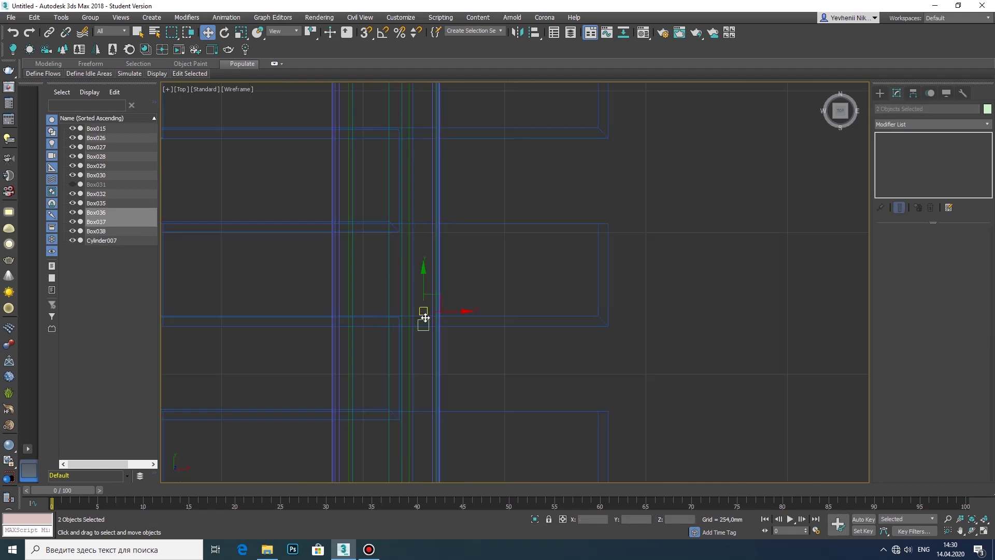
pyautogui.click(422, 322)
pyautogui.scroll(-4, 422, 321)
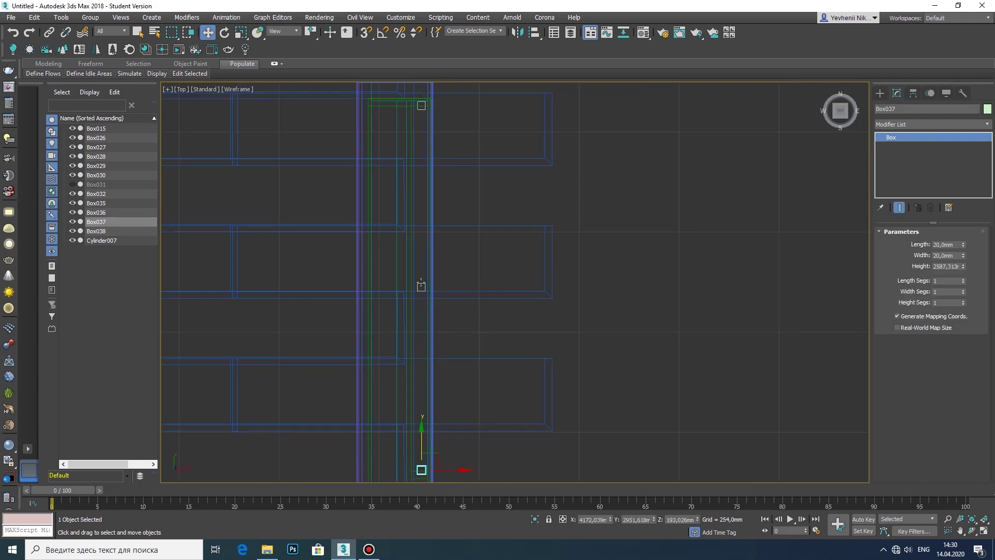
pyautogui.keyDown('ctrl'); pyautogui.click(421, 286); pyautogui.keyUp('ctrl')
pyautogui.scroll(-5, 398, 264)
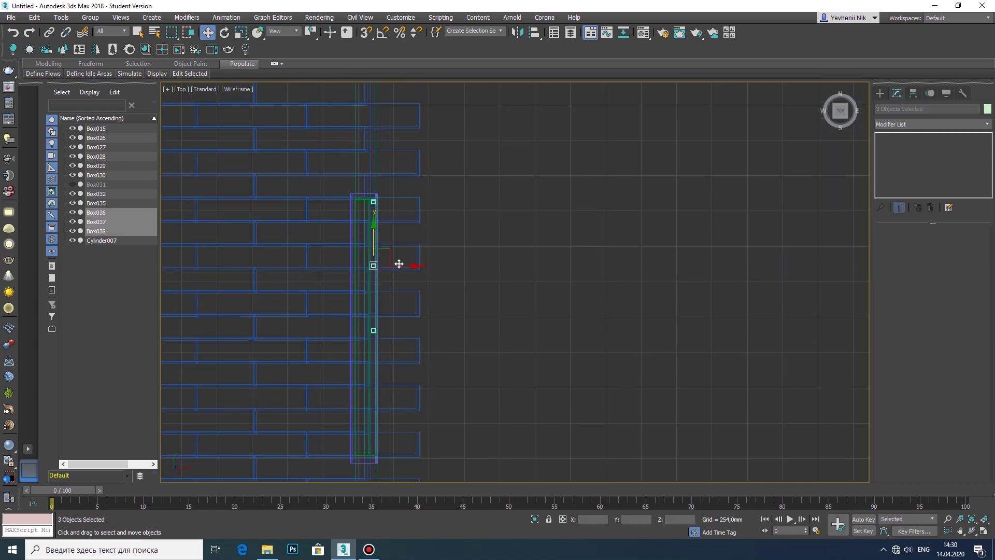
pyautogui.click(624, 287)
# Rotate the third post -90° so it lies horizontally across the window
pyautogui.click(984, 530)
pyautogui.click(648, 178)
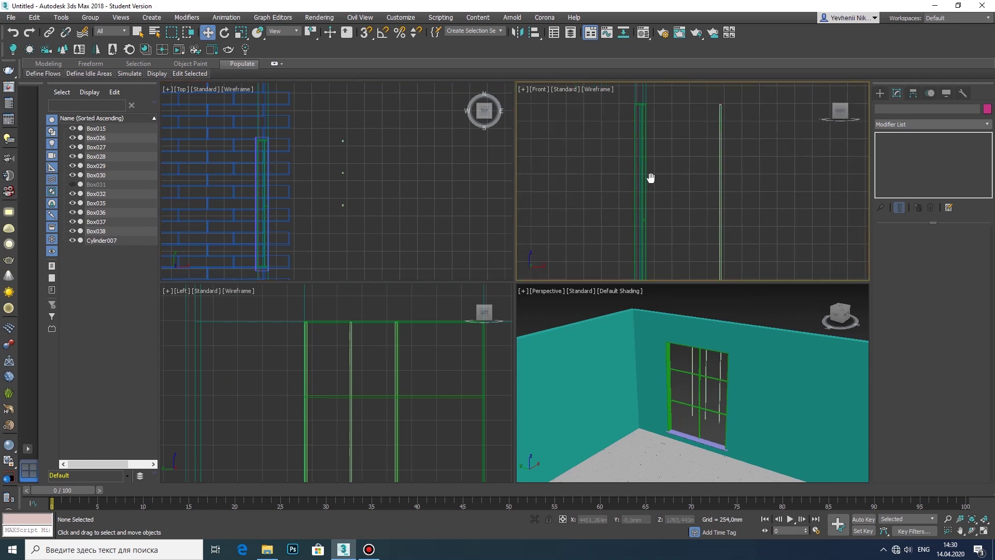
pyautogui.moveTo(378, 360); pyautogui.dragTo(380, 234, button='middle')
pyautogui.hotkey('alt', 'w')
pyautogui.click(544, 233)
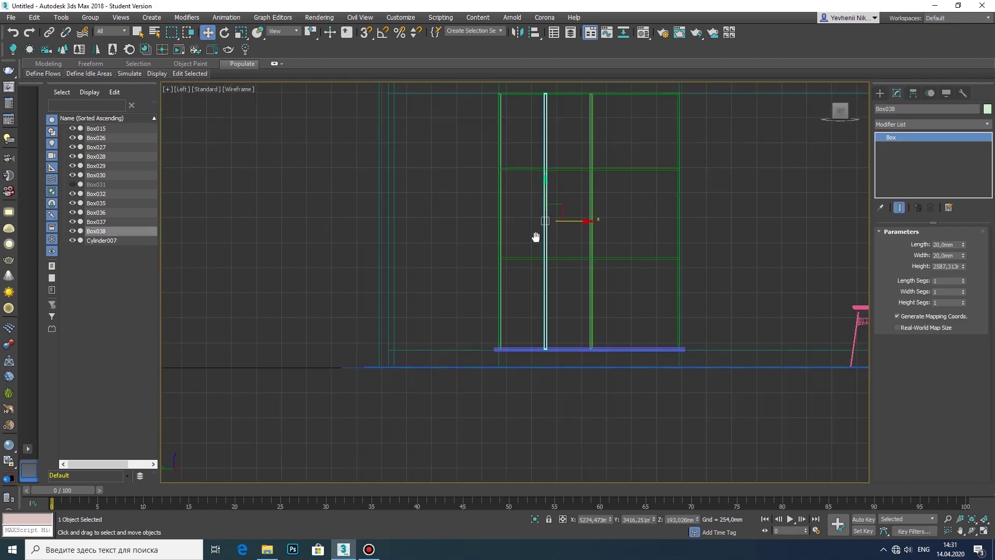
pyautogui.moveTo(535, 233); pyautogui.dragTo(509, 332, button='middle')
pyautogui.press('e')
pyautogui.moveTo(533, 278); pyautogui.dragTo(622, 311)
# Clone the horizontal bar into two more copies, one higher and one down at the sill
pyautogui.click(497, 322)
pyautogui.press('w')
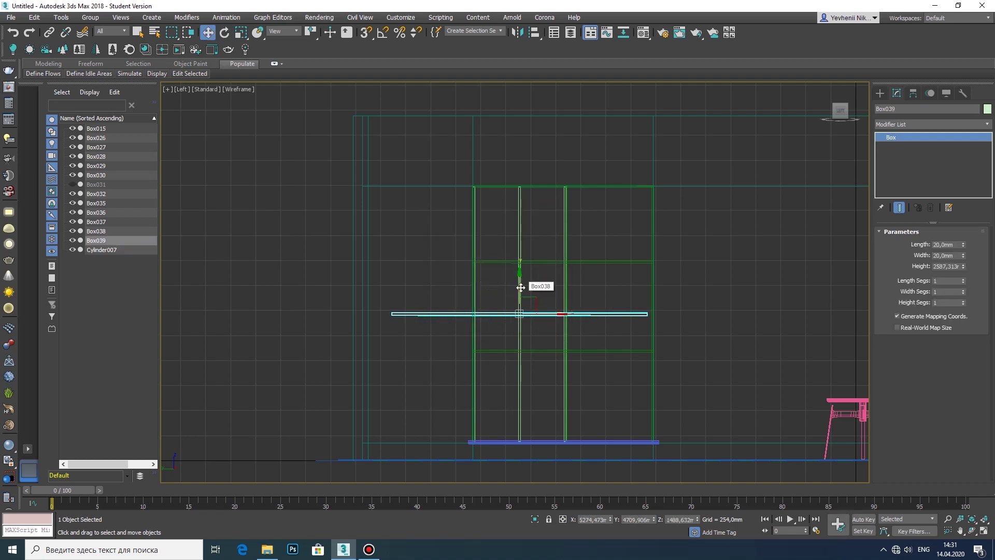
pyautogui.moveTo(520, 287)
pyautogui.keyDown('shift'); pyautogui.mouseDown()
pyautogui.moveTo(519, 161)
pyautogui.moveTo(540, 415)
pyautogui.mouseUp(); pyautogui.keyUp('shift')
pyautogui.press('Return')
pyautogui.click(490, 322)
pyautogui.scroll(5, 531, 431)
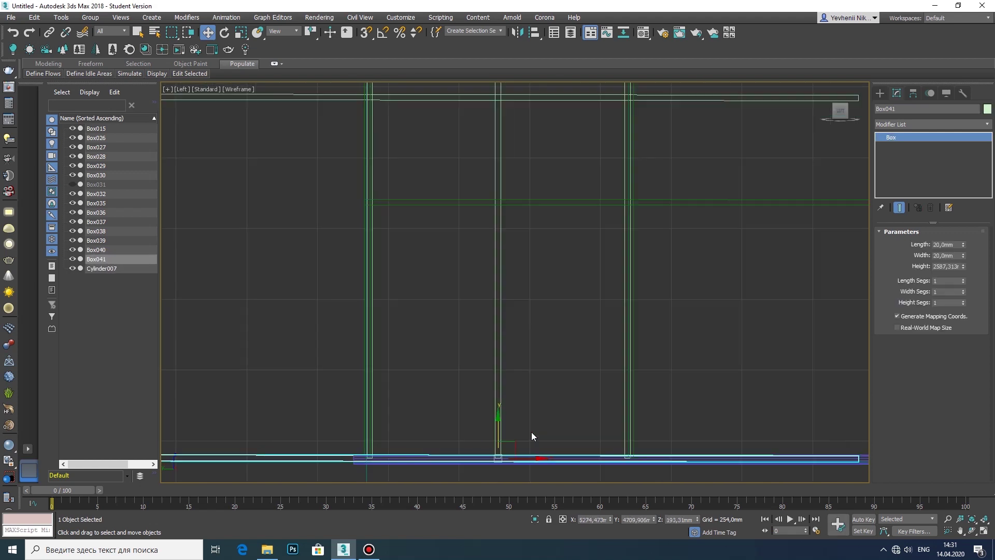
pyautogui.scroll(-5, 531, 431)
# Convert the middle horizontal bar to Editable Poly and pull its right-end vertices back to the post
pyautogui.click(533, 361)
pyautogui.rightClick(534, 361)
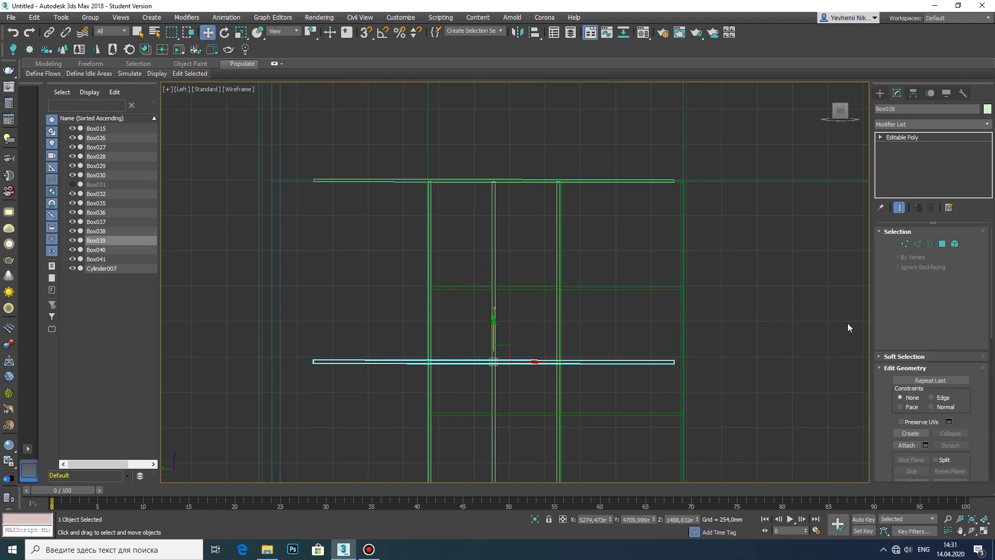
pyautogui.press('1')
pyautogui.moveTo(689, 342); pyautogui.dragTo(663, 378)
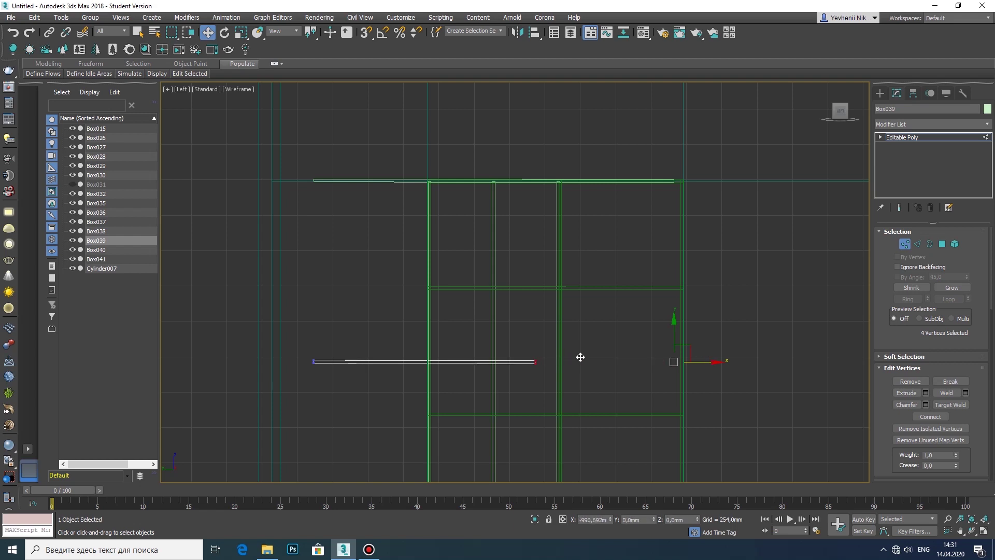
pyautogui.moveTo(580, 357); pyautogui.dragTo(602, 357)
pyautogui.scroll(3, 561, 368)
pyautogui.moveTo(561, 368); pyautogui.dragTo(679, 275, button='middle')
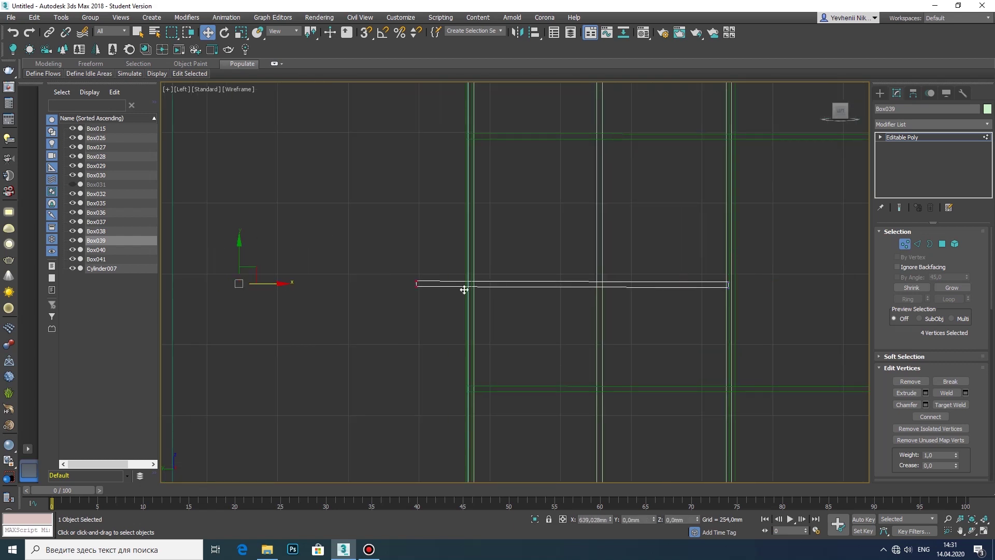
pyautogui.moveTo(497, 296); pyautogui.dragTo(472, 288, button='middle')
pyautogui.scroll(2, 381, 243)
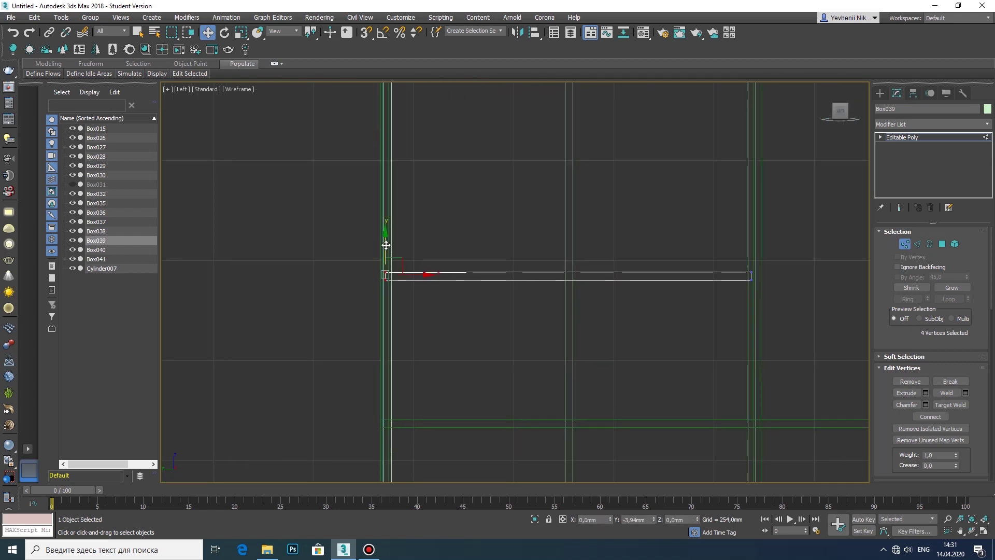
pyautogui.scroll(-3, 411, 258)
pyautogui.scroll(2, 480, 254)
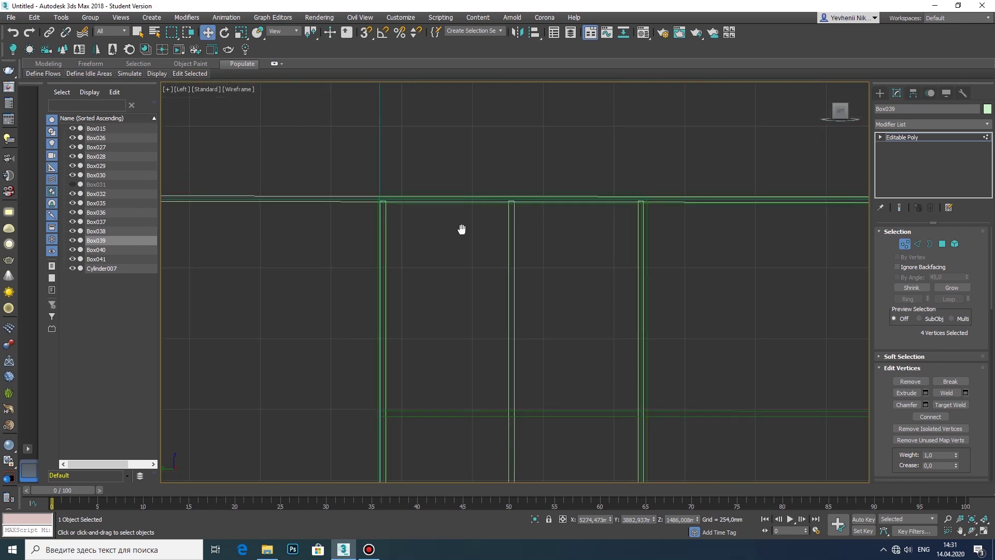
pyautogui.scroll(-2, 460, 229)
# Convert the top bar to Editable Poly and select the four vertices at its end
pyautogui.click(880, 92)
pyautogui.click(608, 242)
pyautogui.click(897, 93)
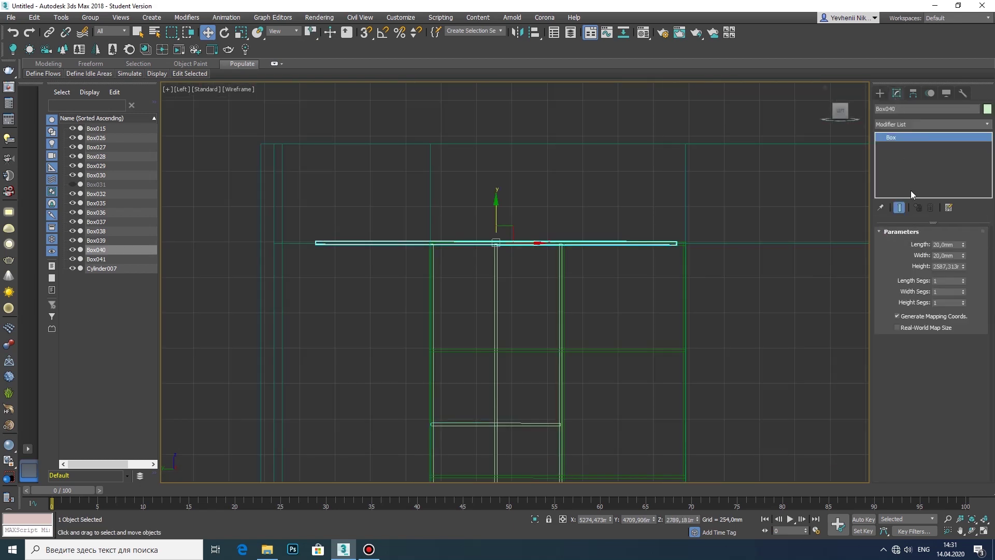
pyautogui.rightClick(609, 236)
pyautogui.click(746, 355)
pyautogui.press('1')
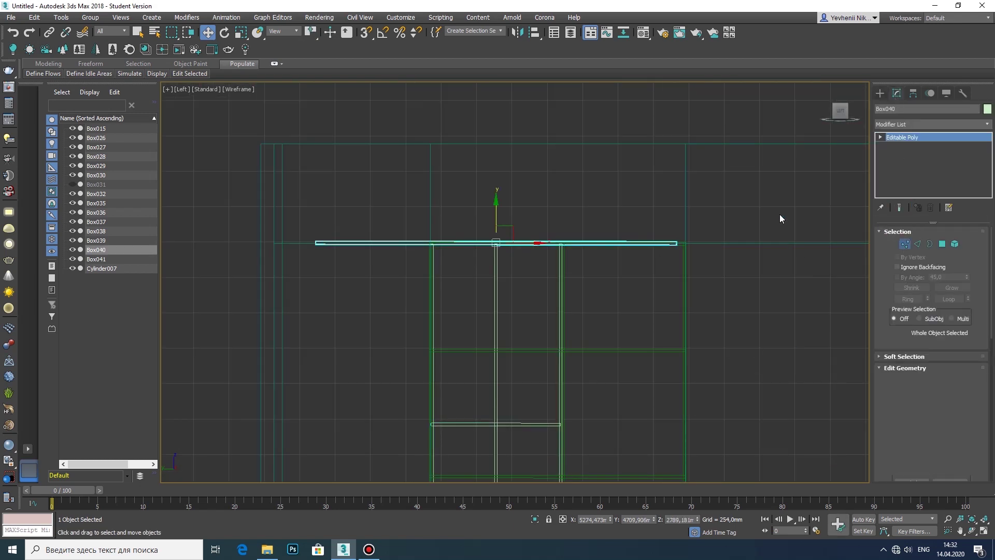
pyautogui.scroll(2, 670, 241)
pyautogui.moveTo(779, 213)
pyautogui.mouseDown()
pyautogui.moveTo(670, 249)
pyautogui.moveTo(383, 231)
pyautogui.mouseUp()
pyautogui.scroll(2, 371, 236)
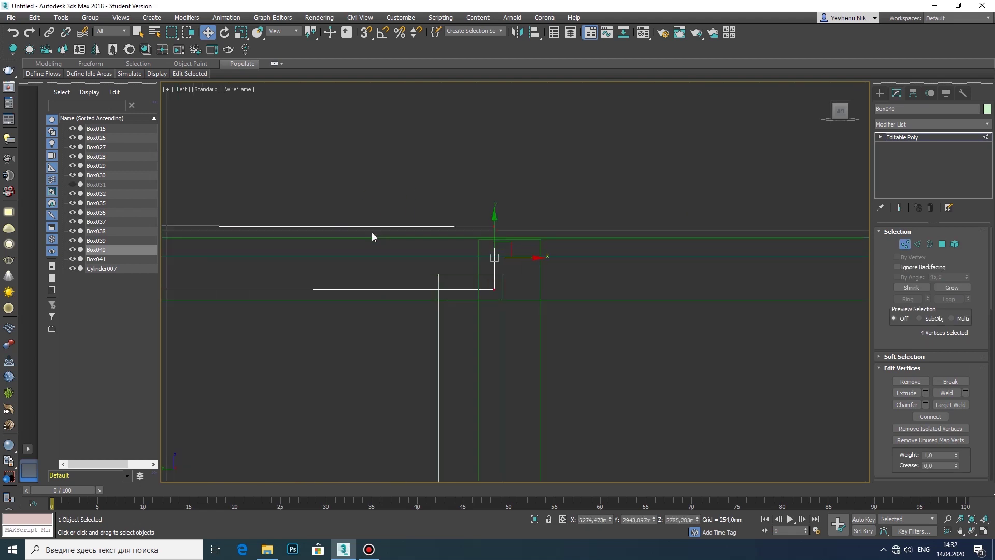
pyautogui.scroll(2, 492, 244)
pyautogui.scroll(-3, 568, 212)
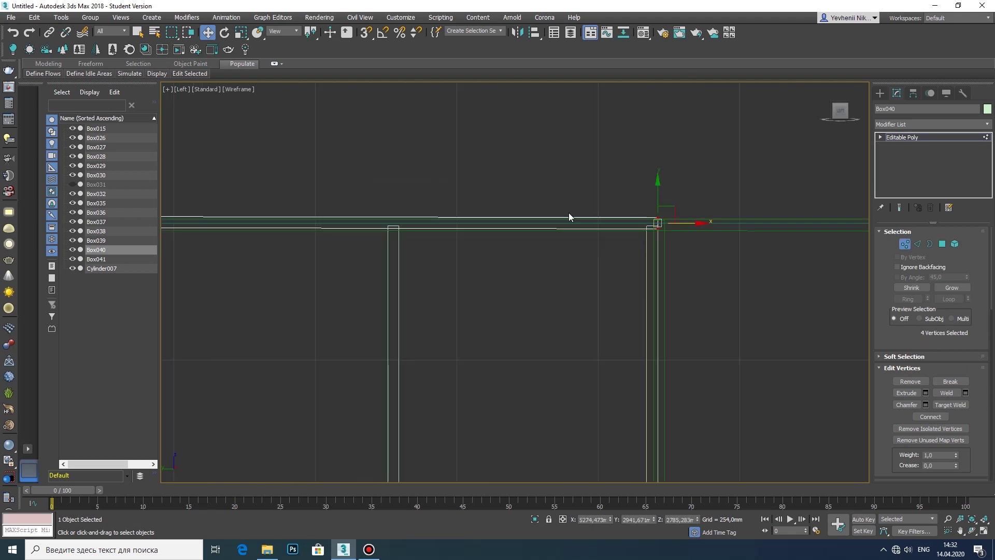
pyautogui.scroll(-2, 568, 213)
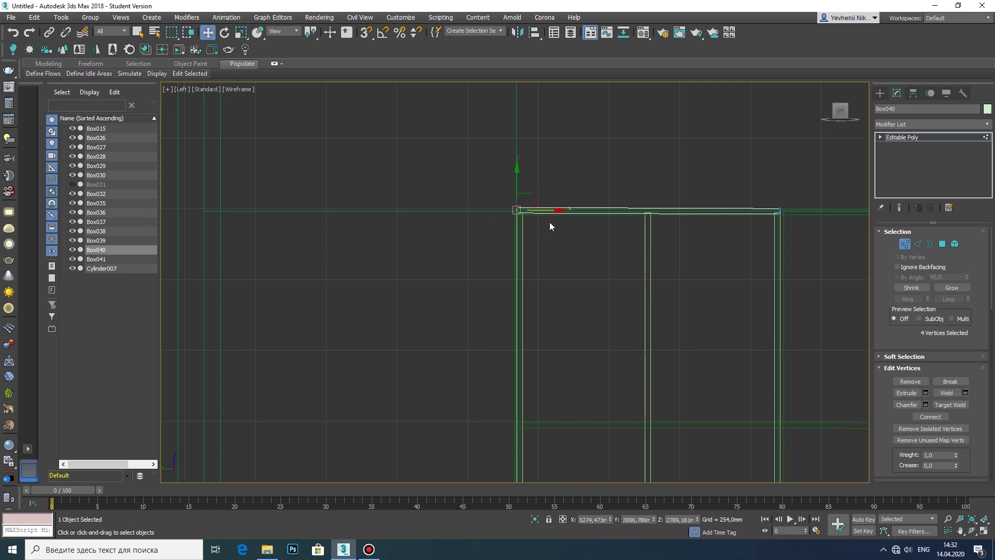
# Pan along the top bar to check its end, then exit vertex editing
pyautogui.moveTo(551, 226); pyautogui.dragTo(348, 214, button='middle')
pyautogui.scroll(2, 349, 213)
pyautogui.moveTo(223, 207)
pyautogui.mouseDown(button='middle')
pyautogui.moveTo(256, 202)
pyautogui.moveTo(318, 219)
pyautogui.mouseUp(button='middle')
pyautogui.scroll(2, 317, 228)
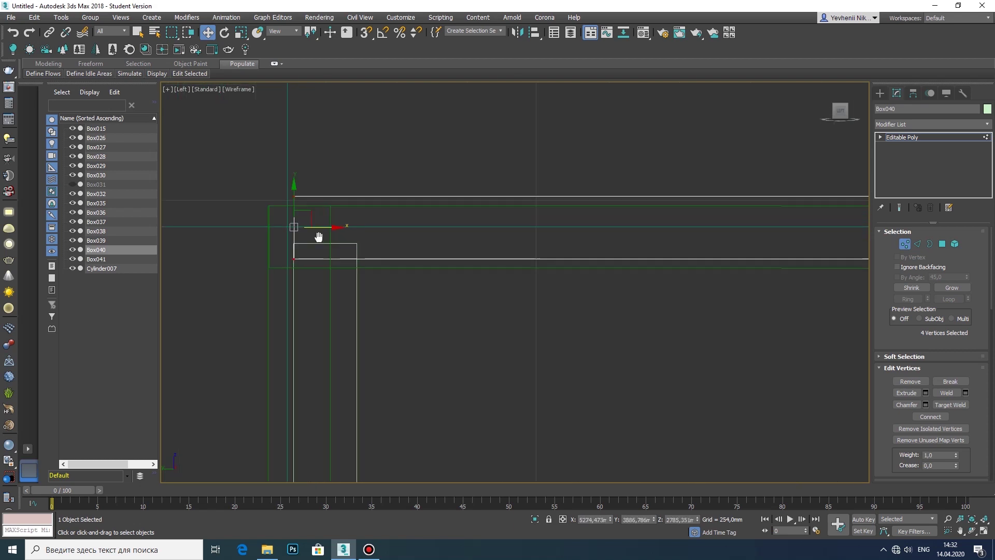
pyautogui.scroll(2, 435, 278)
pyautogui.moveTo(435, 278); pyautogui.dragTo(362, 336, button='middle')
pyautogui.scroll(2, 361, 335)
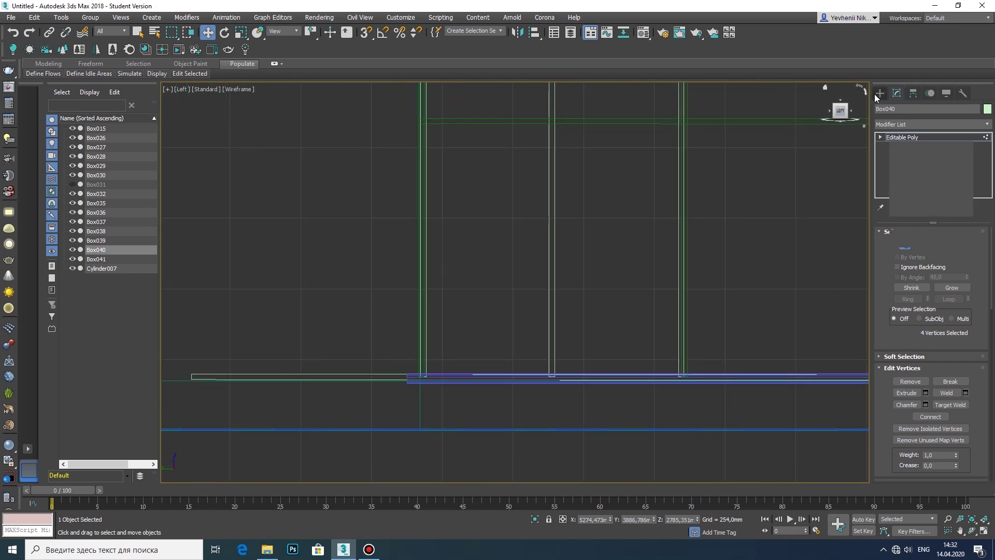
pyautogui.click(879, 93)
pyautogui.click(305, 374)
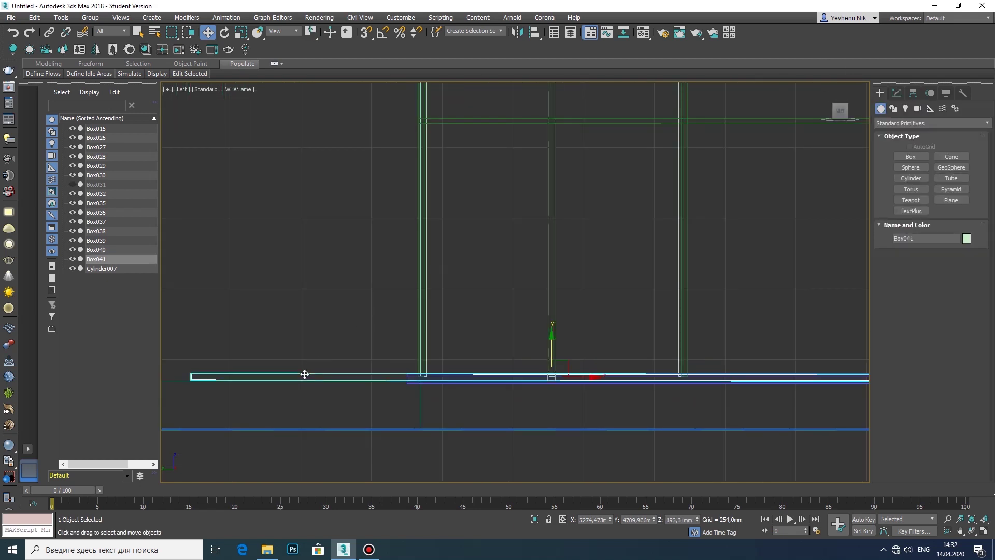
# Convert bottom bar Box041 to Editable Poly and select its four left-end vertices
pyautogui.rightClick(227, 371)
pyautogui.click(394, 477)
pyautogui.click(904, 243)
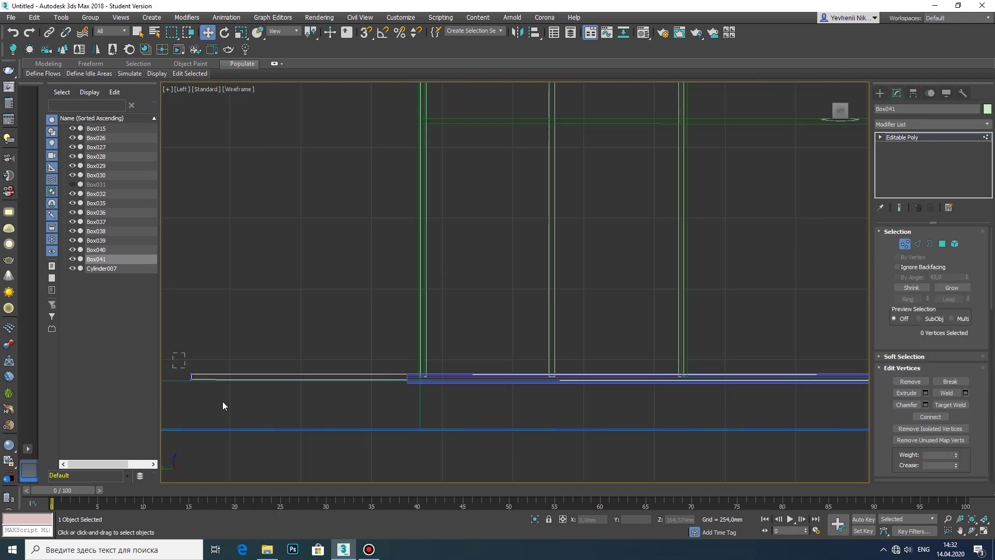
pyautogui.moveTo(178, 356); pyautogui.dragTo(263, 374)
pyautogui.scroll(2, 438, 376)
pyautogui.scroll(2, 354, 378)
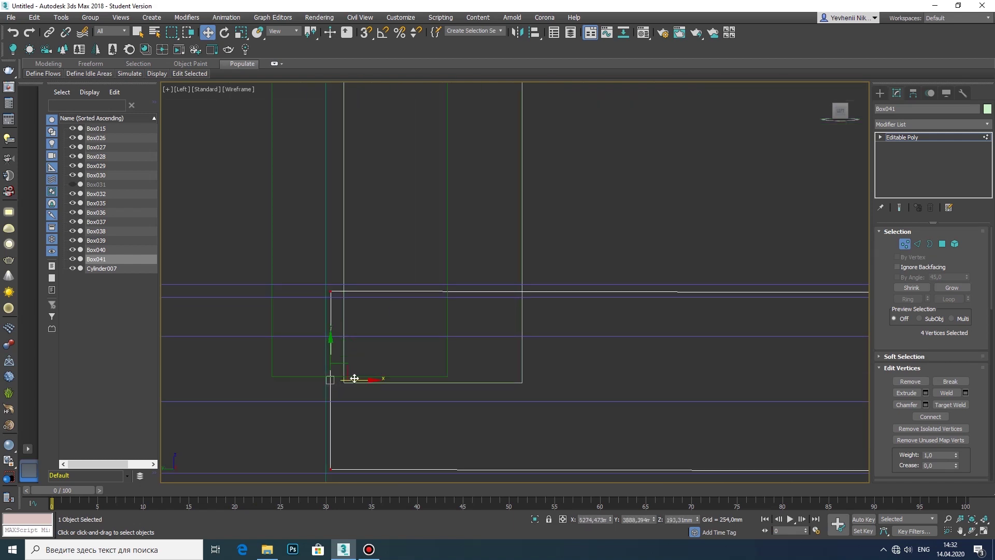
pyautogui.scroll(-5, 369, 374)
pyautogui.scroll(-2, 490, 339)
pyautogui.scroll(2, 562, 319)
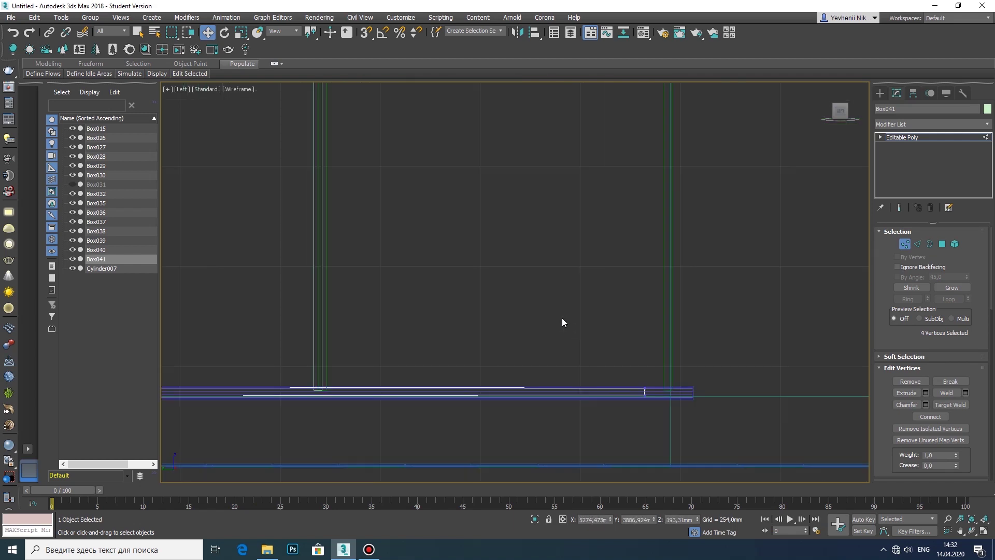
# Move Box041's end vertices so the bar stops at the vertical window post
pyautogui.moveTo(562, 318)
pyautogui.mouseDown(button='middle')
pyautogui.moveTo(709, 319)
pyautogui.moveTo(767, 307)
pyautogui.mouseUp(button='middle')
pyautogui.scroll(3, 456, 306)
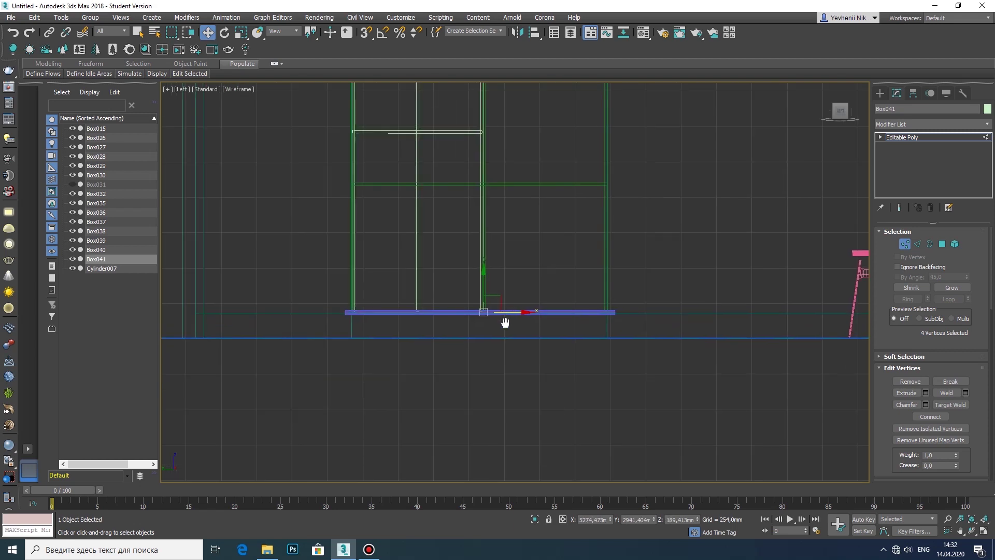
pyautogui.scroll(3, 433, 337)
pyautogui.scroll(3, 434, 337)
pyautogui.scroll(-1, 522, 359)
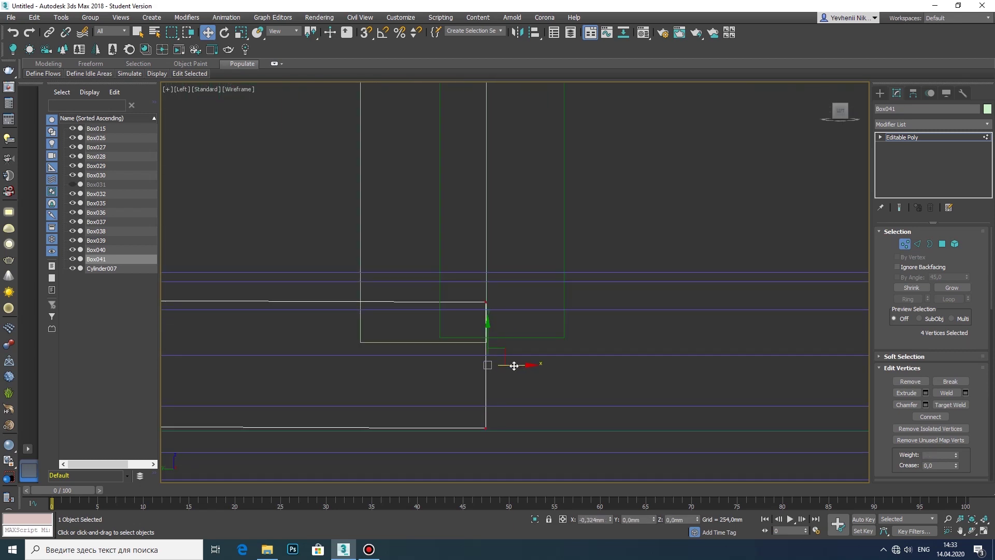
pyautogui.scroll(-5, 596, 342)
pyautogui.scroll(-2, 665, 322)
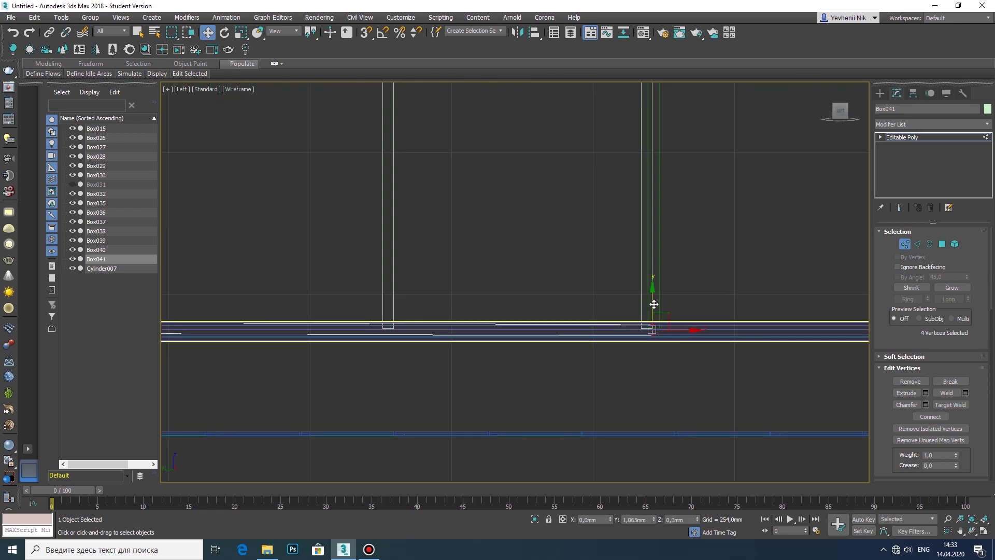
pyautogui.scroll(-3, 655, 303)
pyautogui.scroll(-3, 655, 303)
pyautogui.click(986, 534)
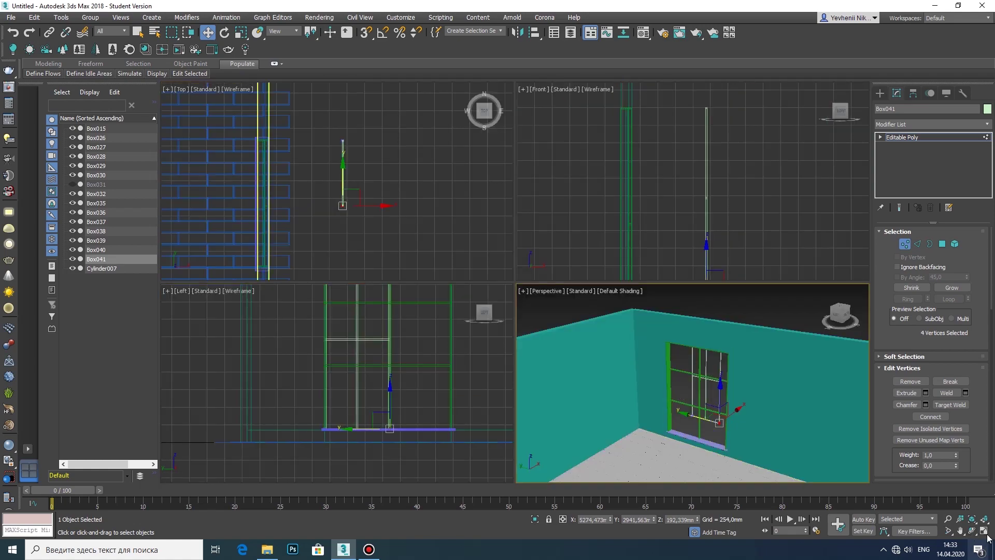
pyautogui.click(972, 530)
# Rotate slat Box036 about 26.78° in the Front view to form an angled blade
pyautogui.moveTo(570, 337)
pyautogui.mouseDown()
pyautogui.moveTo(530, 358)
pyautogui.moveTo(556, 411)
pyautogui.moveTo(539, 413)
pyautogui.mouseUp()
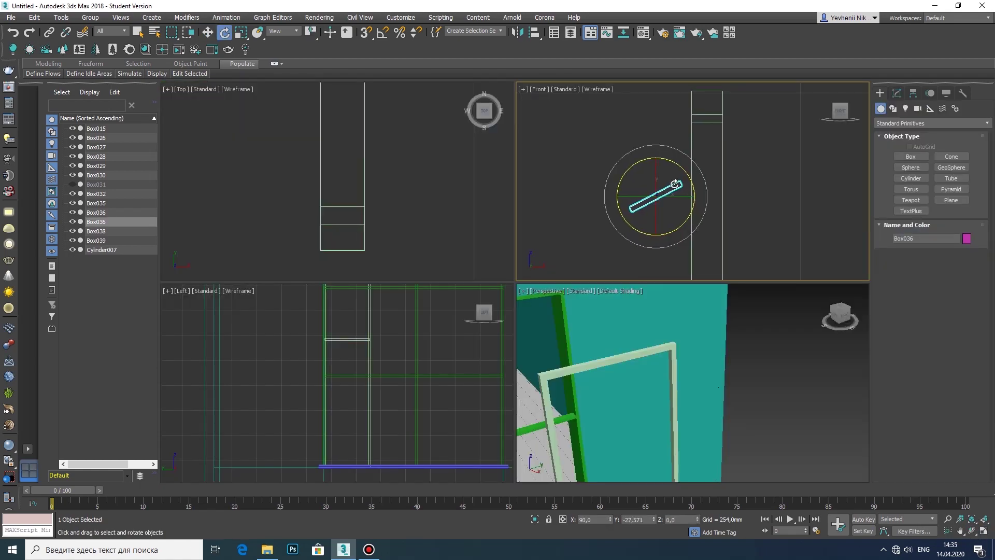
pyautogui.press('w')
pyautogui.moveTo(675, 184); pyautogui.dragTo(724, 138)
pyautogui.press('e')
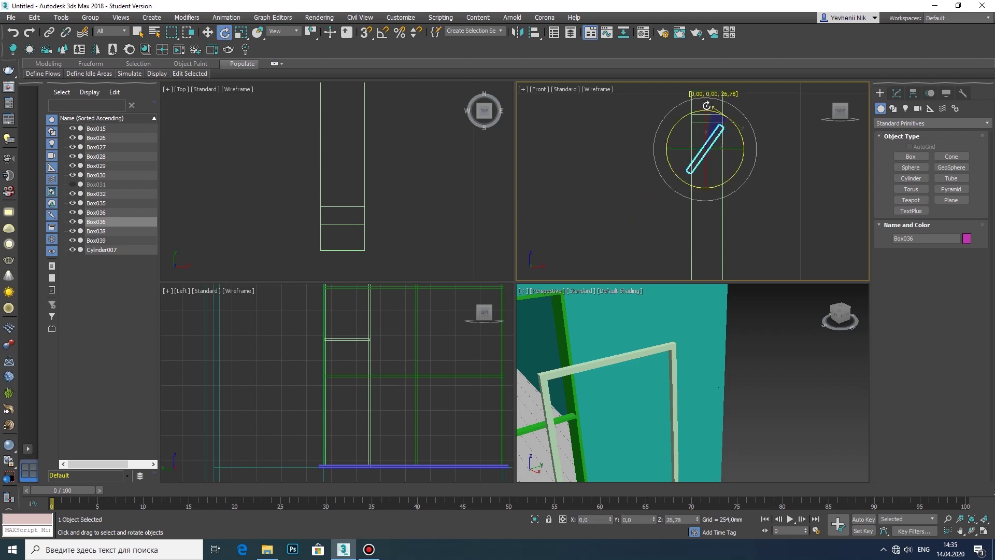
pyautogui.scroll(2, 749, 96)
pyautogui.scroll(2, 748, 96)
pyautogui.click(896, 93)
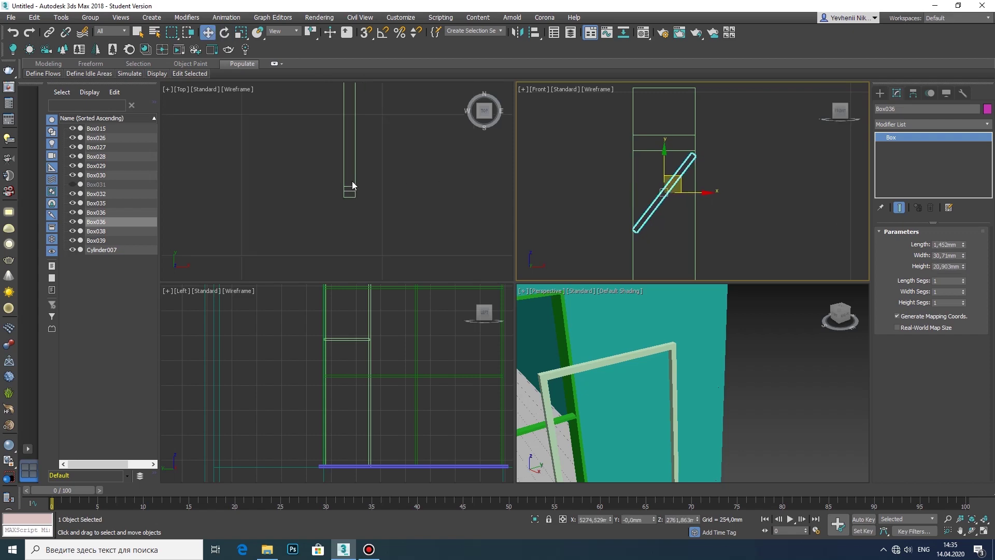
# Convert Box036 to Editable Poly and adjust the vertices at its end
pyautogui.scroll(-5, 358, 217)
pyautogui.hotkey('alt', 'w')
pyautogui.scroll(-3, 601, 276)
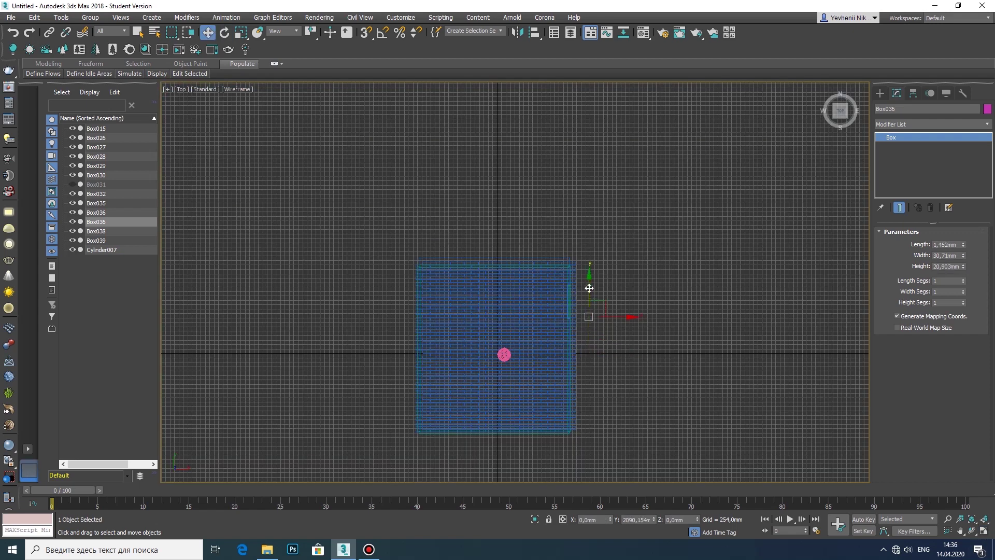
pyautogui.scroll(6, 587, 295)
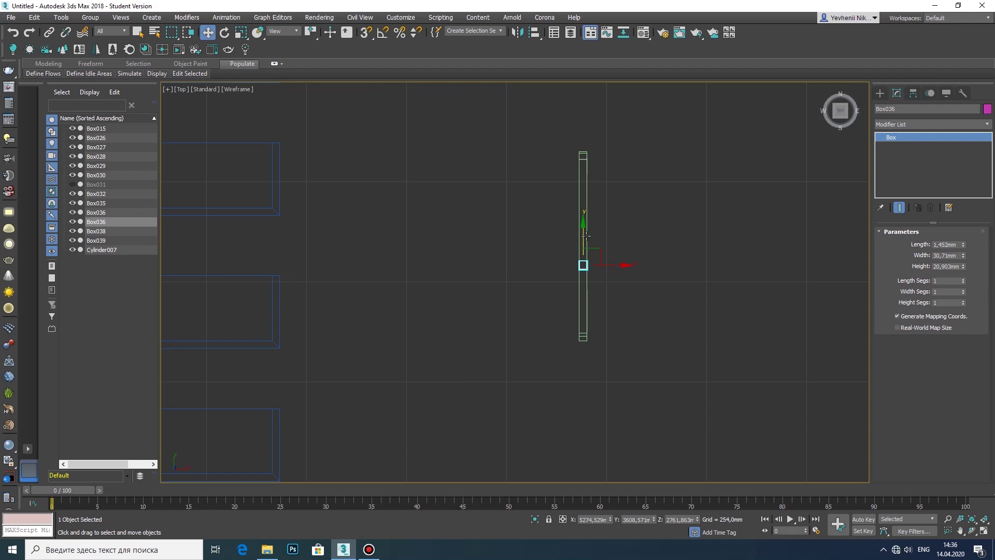
pyautogui.rightClick(580, 316)
pyautogui.click(720, 428)
pyautogui.press('1')
pyautogui.moveTo(506, 257); pyautogui.dragTo(619, 337)
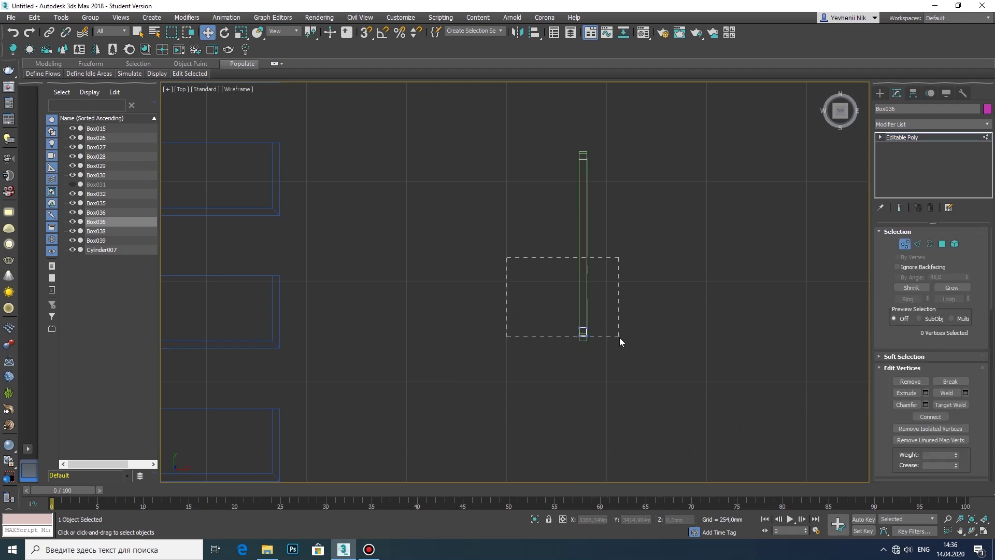
pyautogui.rightClick(582, 153)
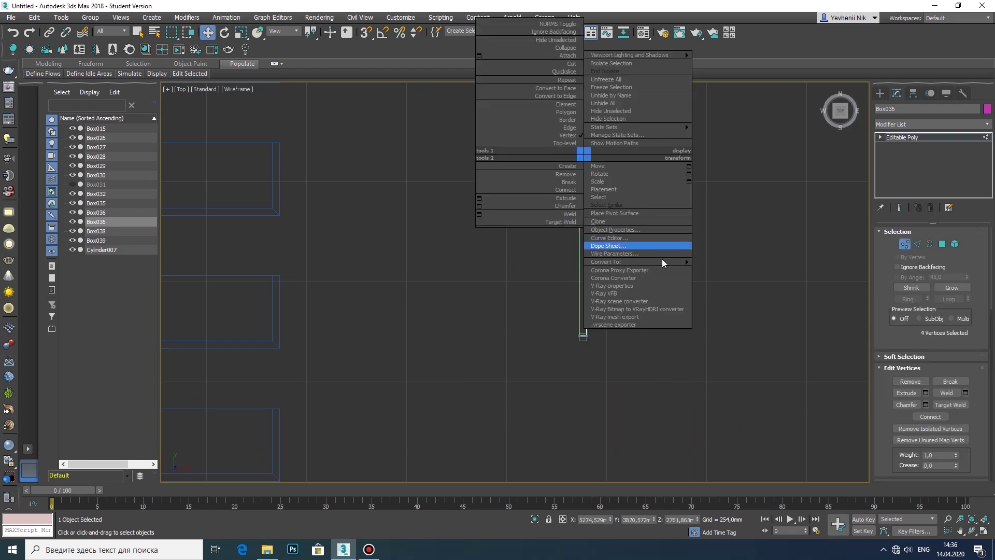
pyautogui.click(661, 259)
# Orbit the perspective view to inspect the angled slat inside the window frame
pyautogui.click(985, 533)
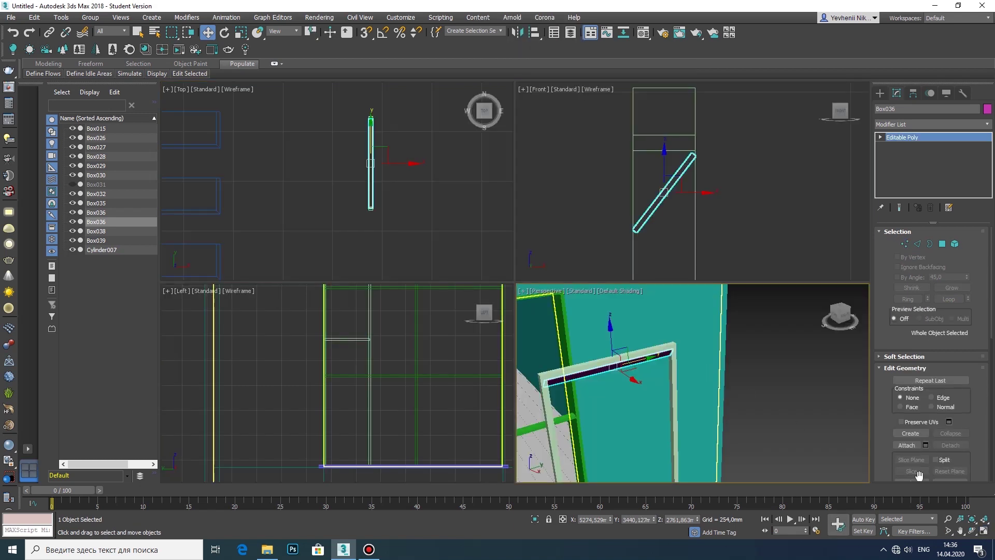
pyautogui.click(983, 531)
pyautogui.keyDown('alt'); pyautogui.moveTo(674, 363); pyautogui.dragTo(785, 442, button='middle'); pyautogui.keyUp('alt')
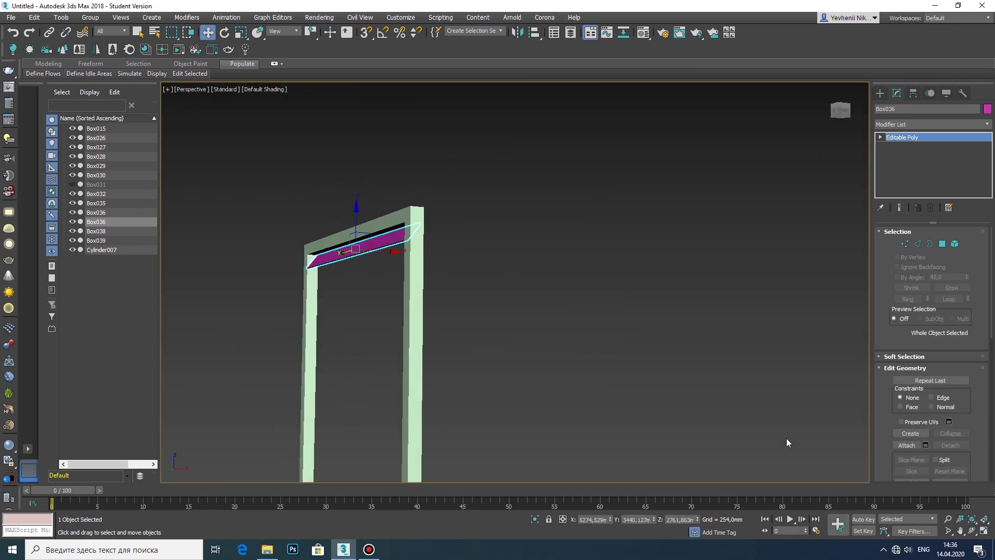
pyautogui.click(984, 531)
# In the maximized Front view, Shift-drag a copy of the slat downward
pyautogui.hotkey('alt', 'w')
pyautogui.moveTo(386, 342); pyautogui.dragTo(424, 194, button='middle')
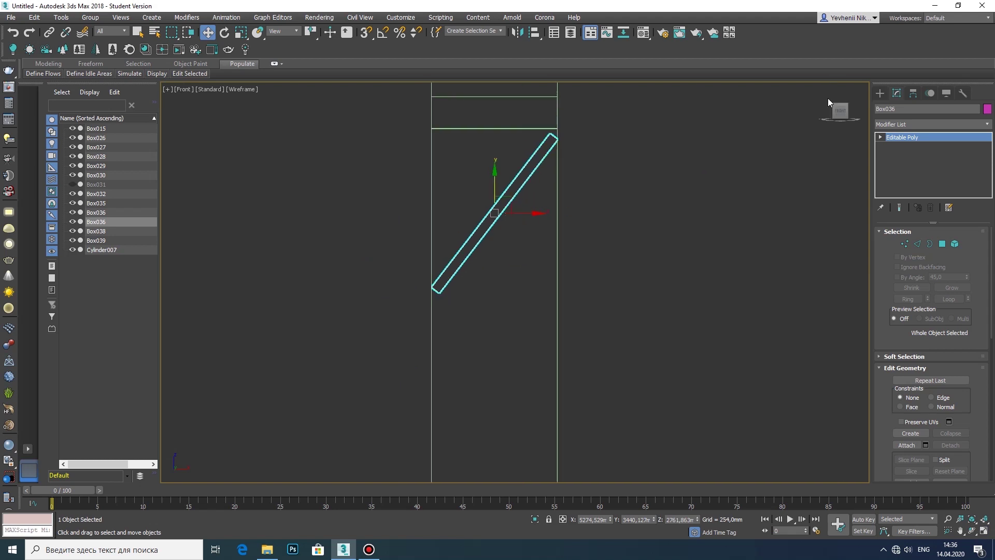
pyautogui.keyDown('shift'); pyautogui.moveTo(483, 194); pyautogui.dragTo(506, 346); pyautogui.keyUp('shift')
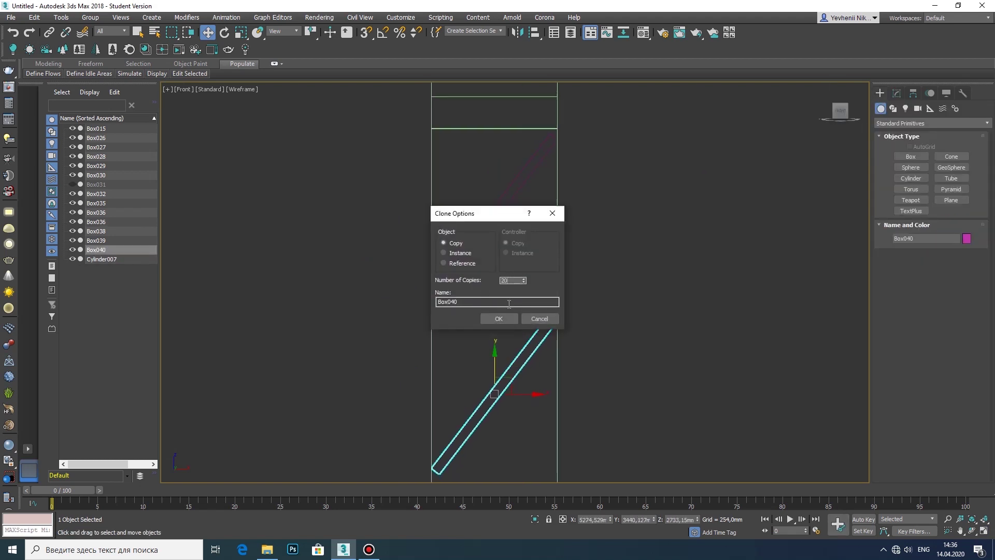
# Create the slat copies, then select the column and add three more slats
pyautogui.press('Return')
pyautogui.moveTo(652, 212)
pyautogui.mouseDown(button='middle')
pyautogui.moveTo(604, 204)
pyautogui.moveTo(567, 277)
pyautogui.mouseUp(button='middle')
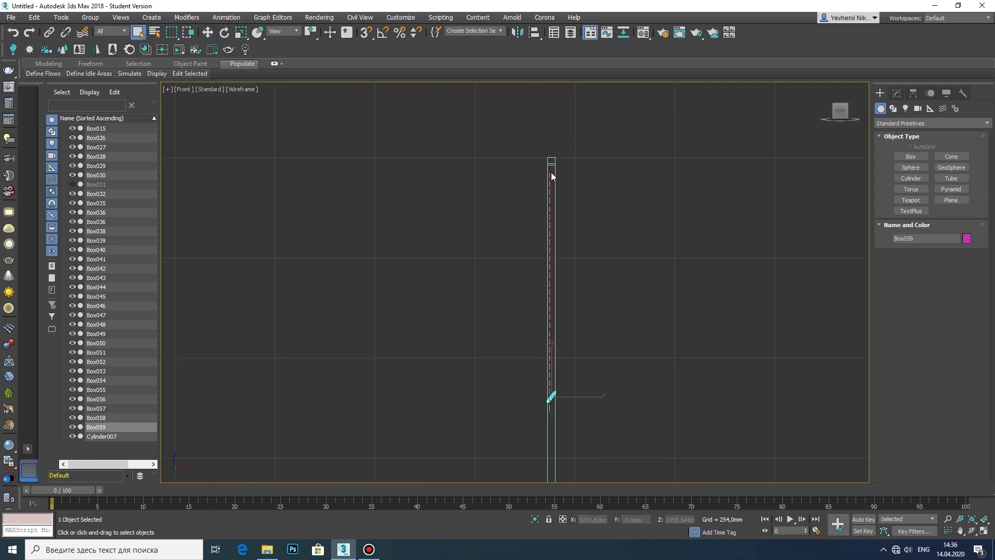
pyautogui.moveTo(552, 176); pyautogui.dragTo(573, 284)
pyautogui.press('w')
pyautogui.scroll(-2, 555, 166)
pyautogui.moveTo(555, 166)
pyautogui.mouseDown()
pyautogui.moveTo(555, 267)
pyautogui.moveTo(555, 257)
pyautogui.mouseUp()
pyautogui.press('Return')
# Copy the selected diagonal slats along the column and shift them upward
pyautogui.scroll(2, 545, 165)
pyautogui.scroll(2, 546, 165)
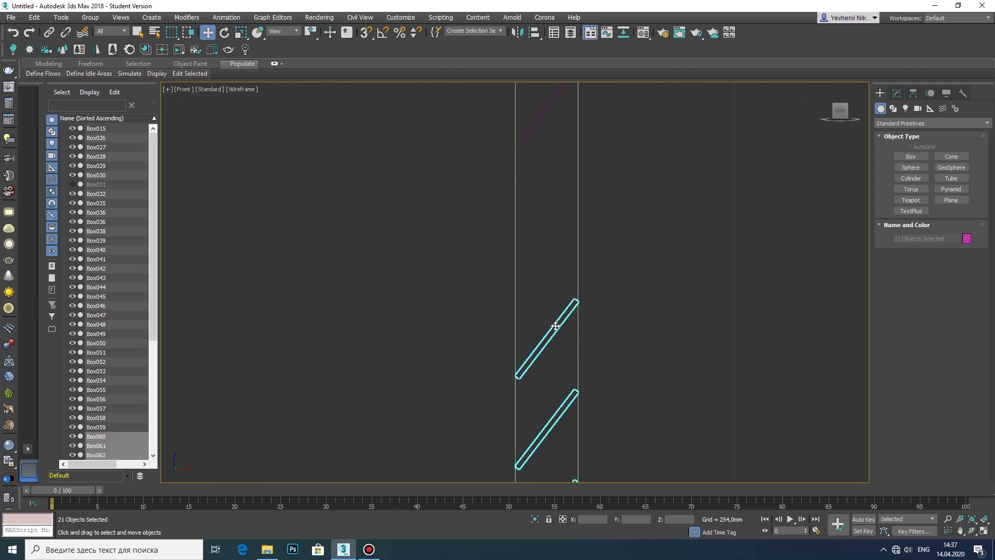
pyautogui.scroll(2, 545, 164)
pyautogui.scroll(-5, 565, 186)
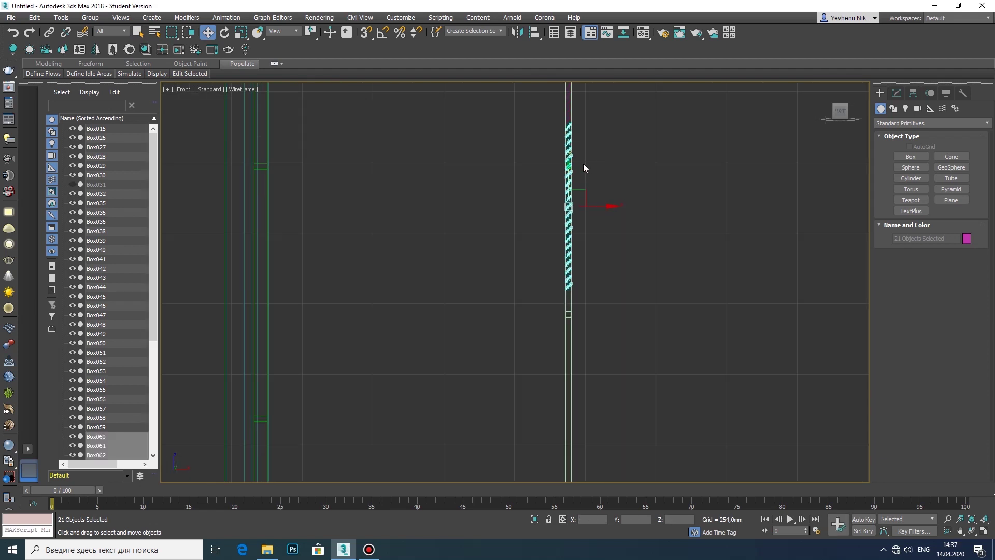
pyautogui.keyDown('shift'); pyautogui.moveTo(584, 346); pyautogui.dragTo(584, 345); pyautogui.keyUp('shift')
pyautogui.press('Return')
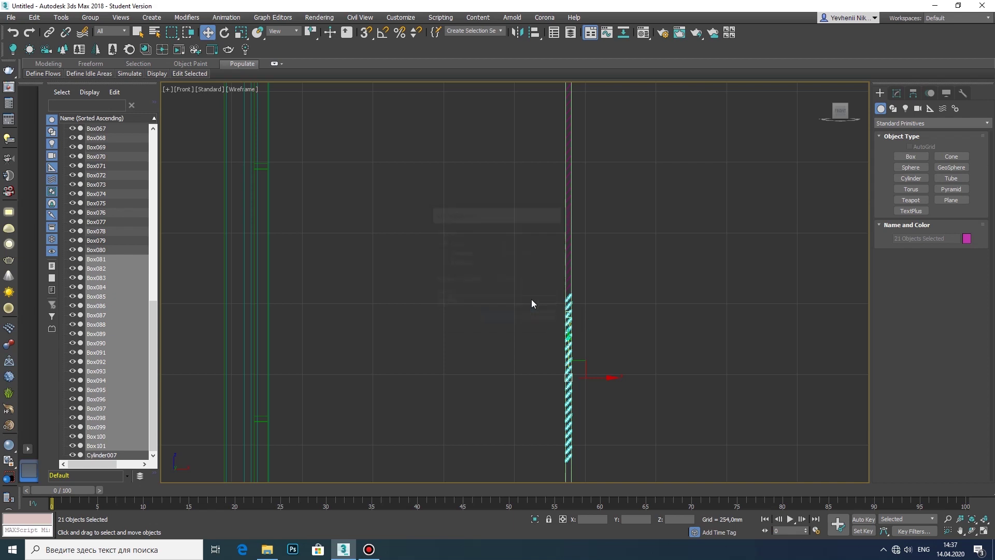
pyautogui.scroll(3, 530, 300)
pyautogui.scroll(2, 527, 256)
pyautogui.moveTo(527, 255); pyautogui.dragTo(538, 204)
# Shift-drag another copy of the selected slats further down, confirming Copy
pyautogui.scroll(-3, 541, 226)
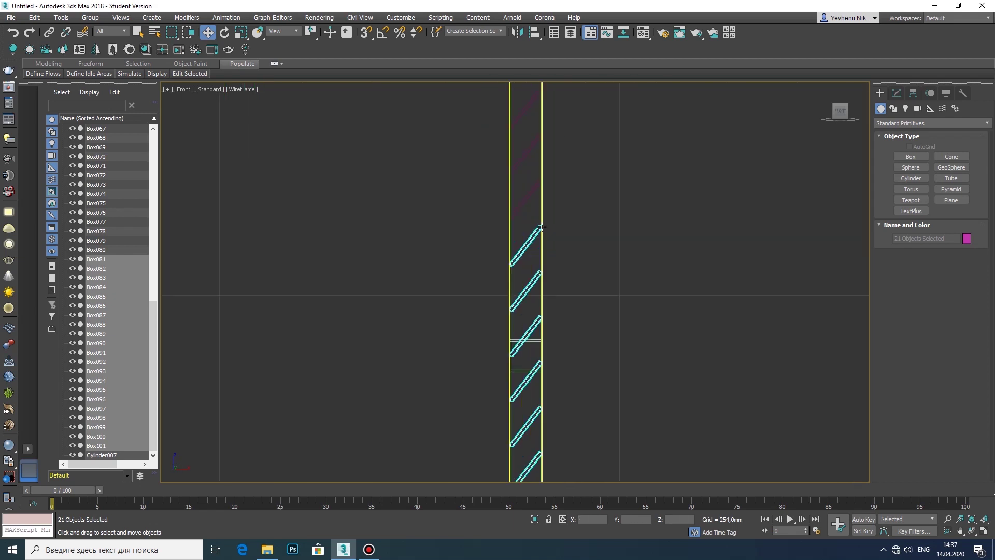
pyautogui.scroll(-3, 547, 240)
pyautogui.scroll(-2, 579, 190)
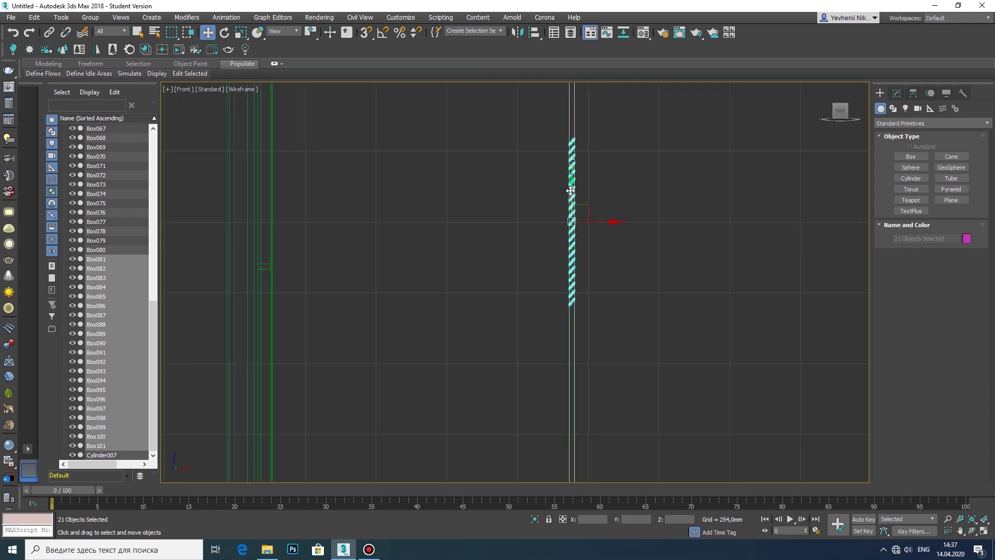
pyautogui.scroll(-3, 570, 191)
pyautogui.keyDown('shift'); pyautogui.moveTo(563, 197); pyautogui.dragTo(563, 238); pyautogui.keyUp('shift')
pyautogui.click(501, 318)
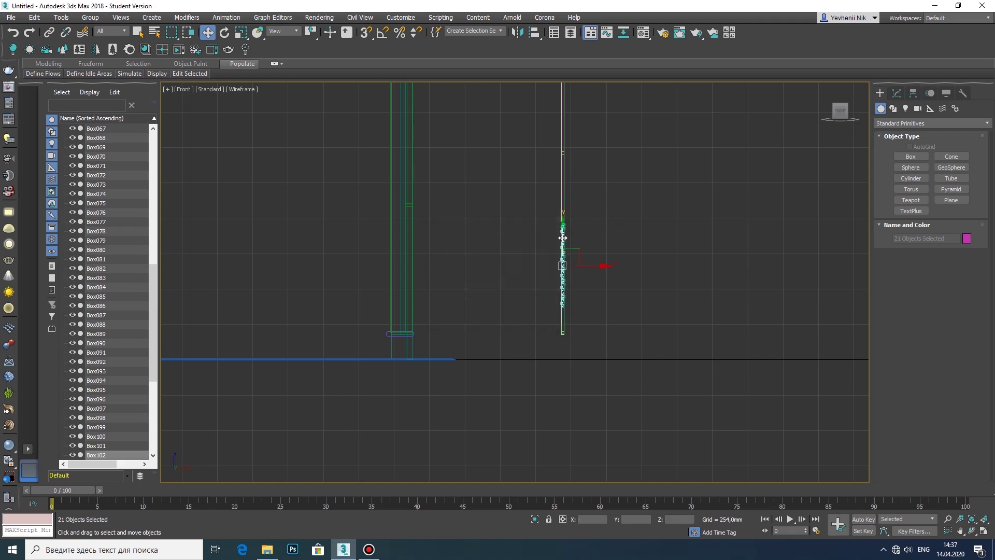
# Add another batch of slat copies further down the louver column
pyautogui.scroll(5, 562, 207)
pyautogui.scroll(1, 561, 182)
pyautogui.scroll(-4, 570, 239)
pyautogui.scroll(-1, 590, 306)
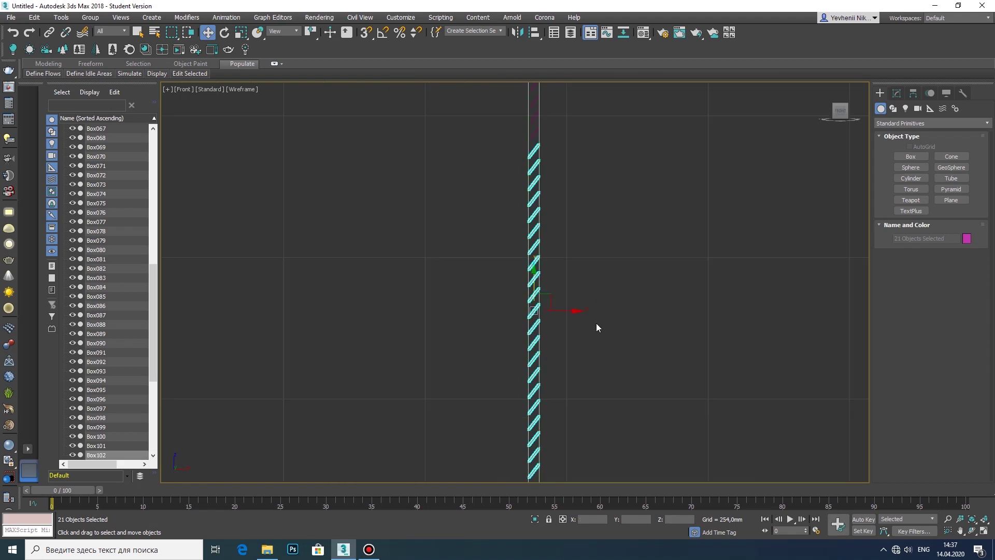
pyautogui.scroll(-1, 533, 165)
pyautogui.keyDown('shift'); pyautogui.moveTo(545, 404); pyautogui.dragTo(545, 446); pyautogui.keyUp('shift')
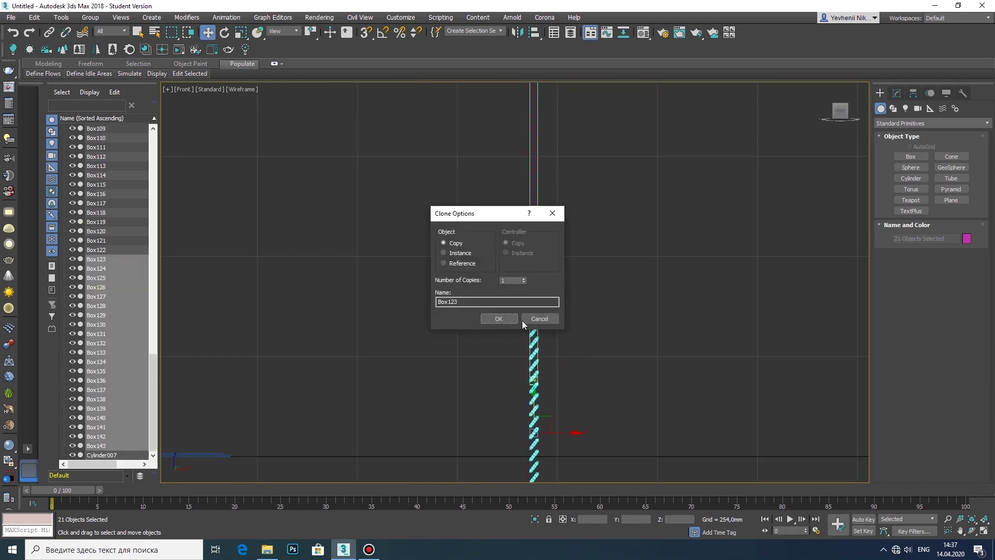
pyautogui.click(500, 318)
# Select the unwanted extra slat copies and delete them
pyautogui.scroll(3, 551, 327)
pyautogui.scroll(-1, 539, 233)
pyautogui.scroll(-2, 534, 252)
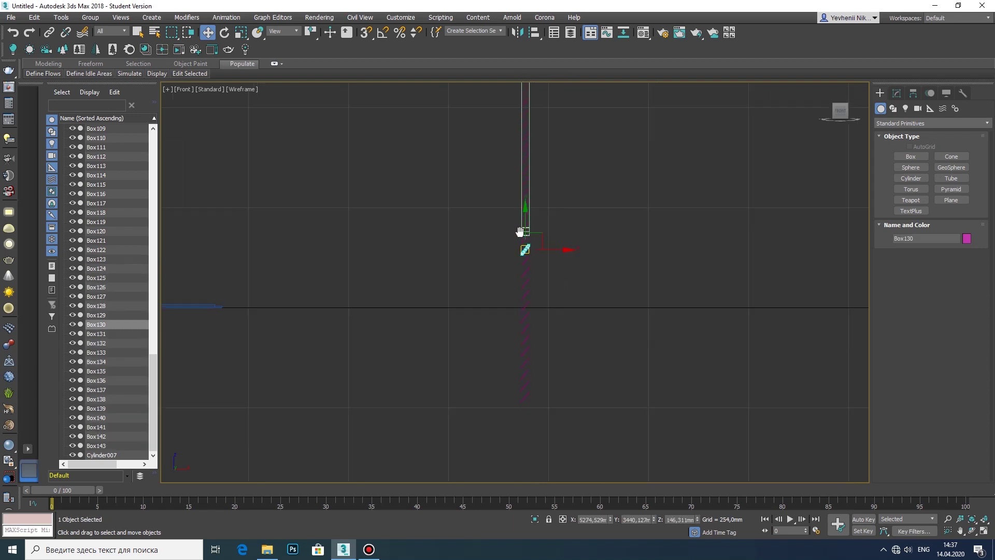
pyautogui.moveTo(515, 444); pyautogui.dragTo(551, 220)
pyautogui.press('Delete')
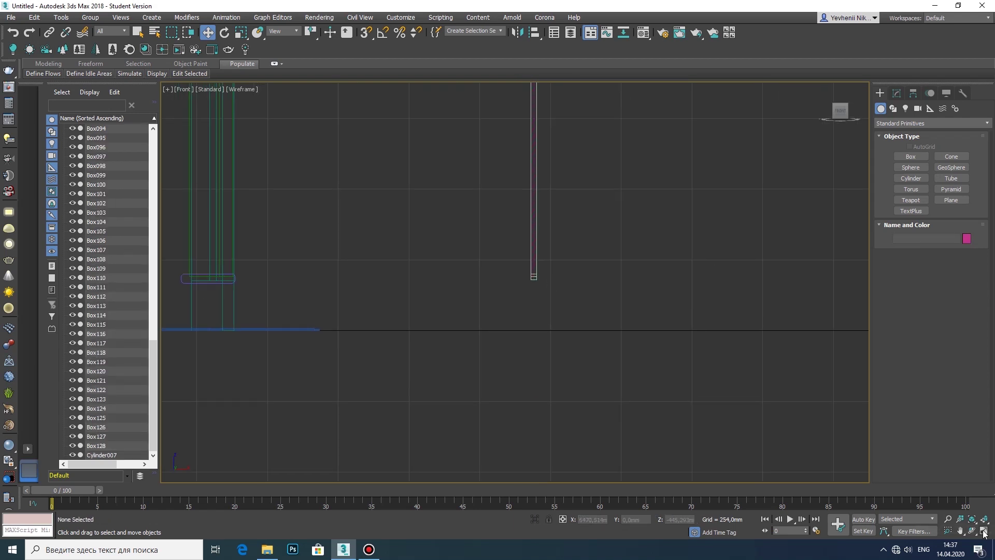
# Orbit around the louvered panel, cabinet and room, then maximize the Left view
pyautogui.click(983, 532)
pyautogui.click(983, 532)
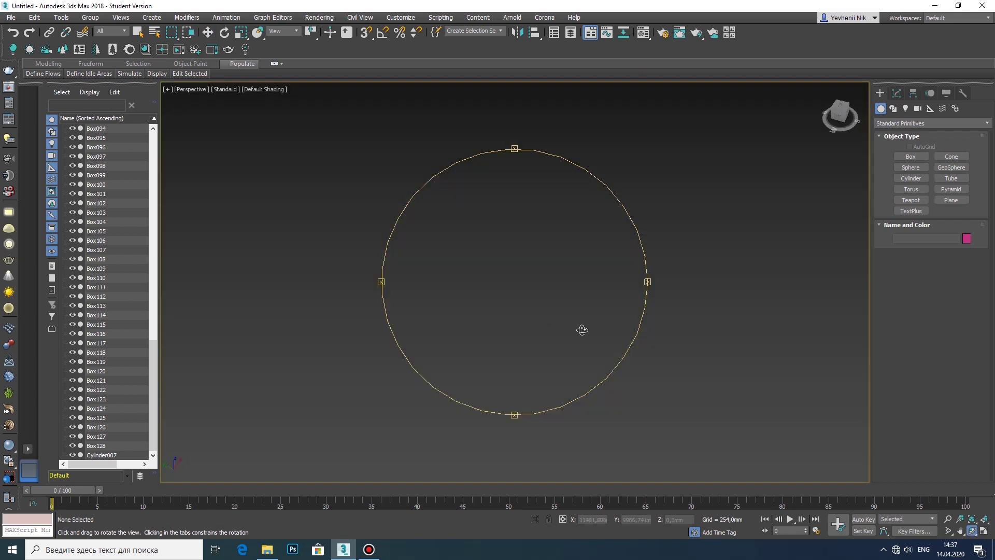
pyautogui.moveTo(638, 334)
pyautogui.mouseDown()
pyautogui.moveTo(505, 231)
pyautogui.moveTo(624, 260)
pyautogui.moveTo(511, 249)
pyautogui.moveTo(512, 308)
pyautogui.moveTo(575, 300)
pyautogui.mouseUp()
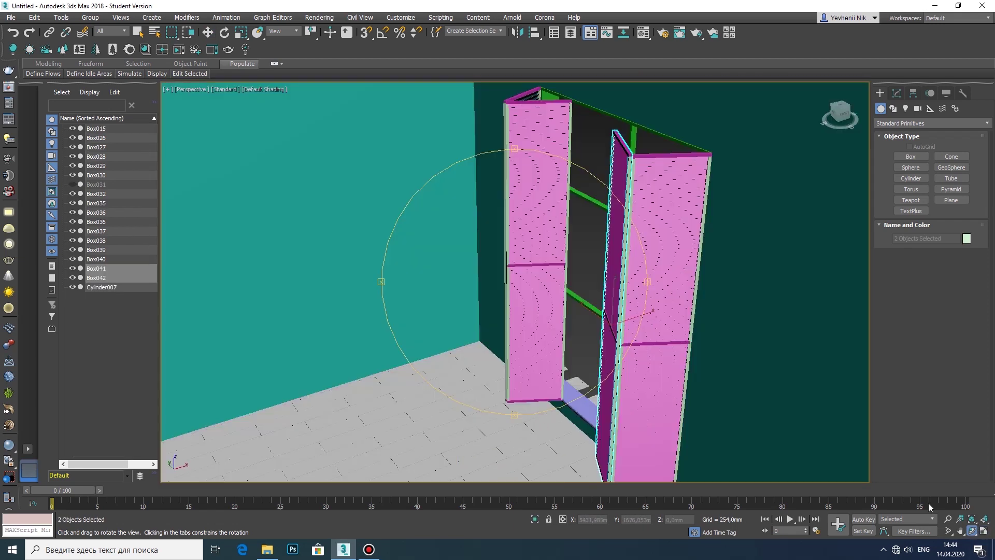
pyautogui.moveTo(526, 324); pyautogui.dragTo(494, 322)
pyautogui.scroll(5, 498, 321)
pyautogui.scroll(3, 497, 322)
pyautogui.scroll(-5, 493, 322)
pyautogui.moveTo(512, 279)
pyautogui.mouseDown()
pyautogui.moveTo(502, 269)
pyautogui.moveTo(508, 298)
pyautogui.moveTo(530, 277)
pyautogui.moveTo(523, 309)
pyautogui.moveTo(601, 230)
pyautogui.moveTo(579, 224)
pyautogui.moveTo(498, 254)
pyautogui.moveTo(426, 220)
pyautogui.mouseUp()
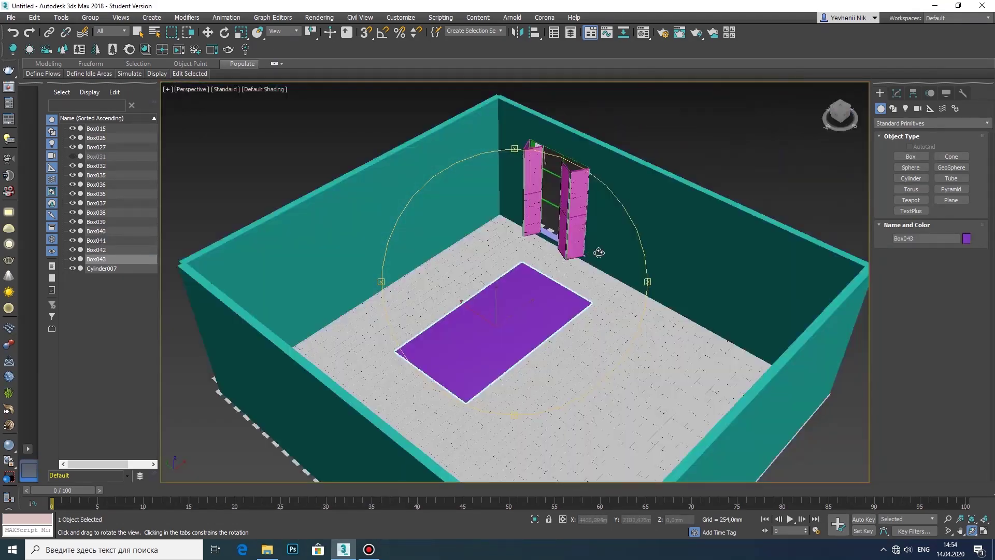
pyautogui.moveTo(517, 237)
pyautogui.mouseDown()
pyautogui.moveTo(601, 269)
pyautogui.moveTo(523, 248)
pyautogui.moveTo(500, 262)
pyautogui.moveTo(507, 254)
pyautogui.mouseUp()
pyautogui.press('w')
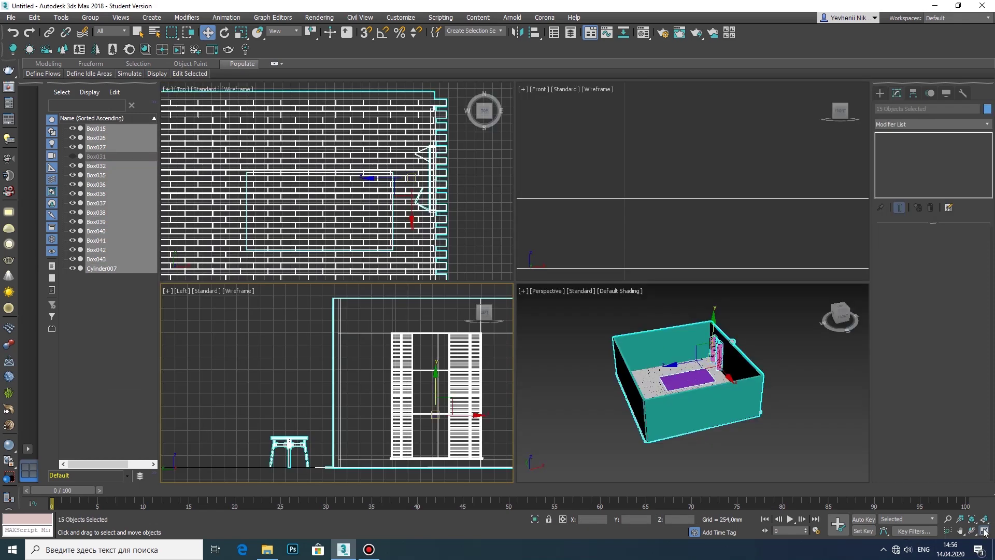
pyautogui.click(984, 532)
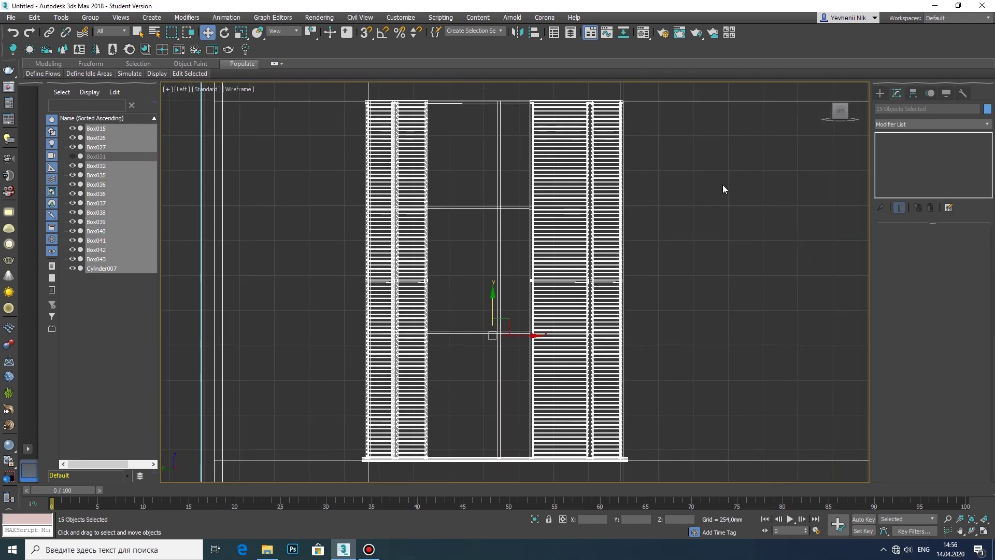
# Draw a thin box panel covering the window wall in the Left view
pyautogui.click(879, 93)
pyautogui.click(911, 156)
pyautogui.moveTo(347, 106); pyautogui.dragTo(334, 109, button='middle')
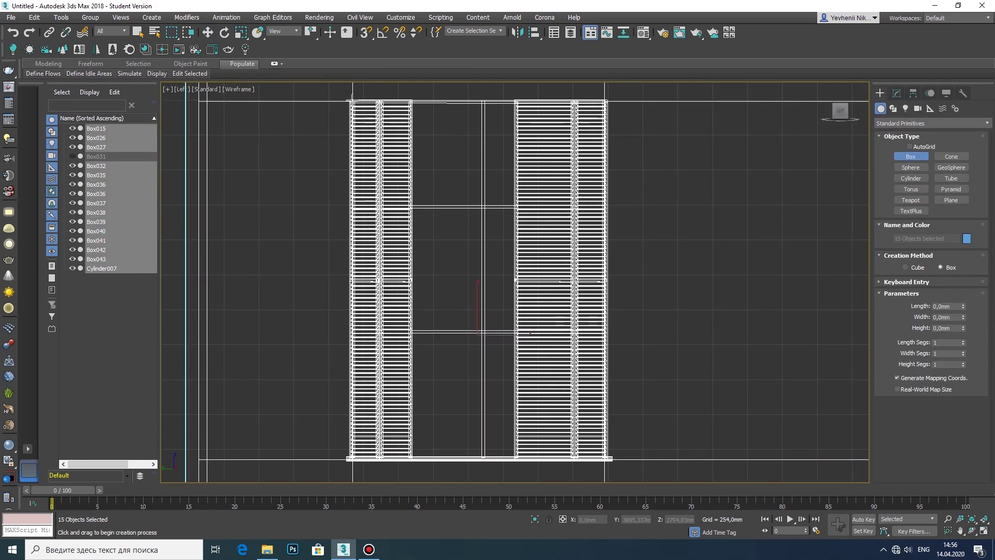
pyautogui.click(350, 98)
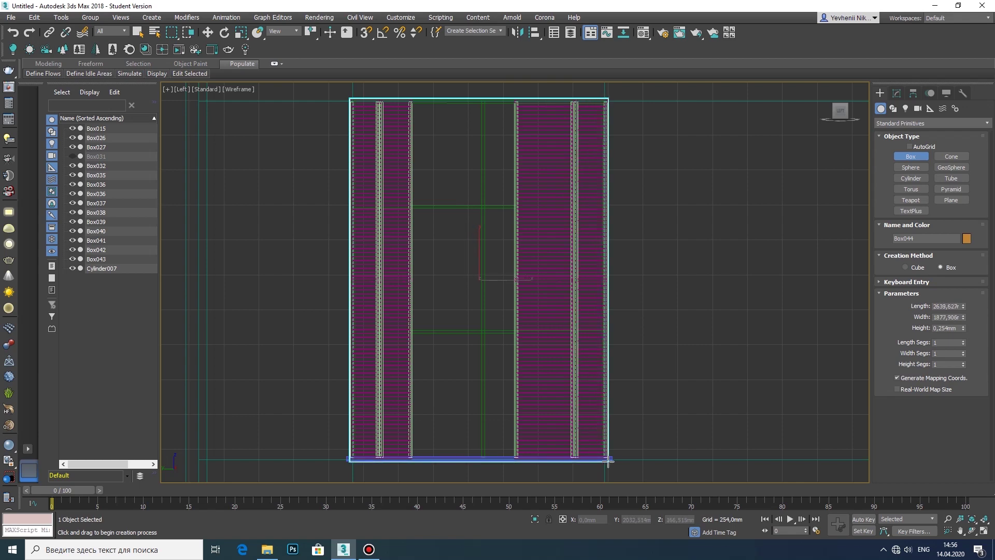
# Move the new panel to just outside the room wall in the Top view
pyautogui.click(984, 532)
pyautogui.press('w')
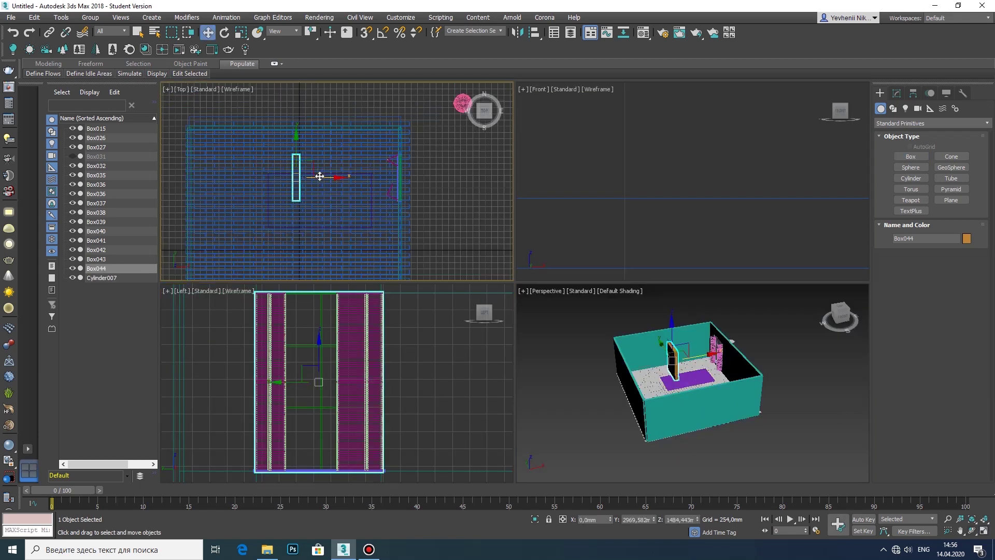
pyautogui.moveTo(292, 175); pyautogui.dragTo(404, 171)
pyautogui.scroll(2, 407, 163)
pyautogui.scroll(3, 697, 349)
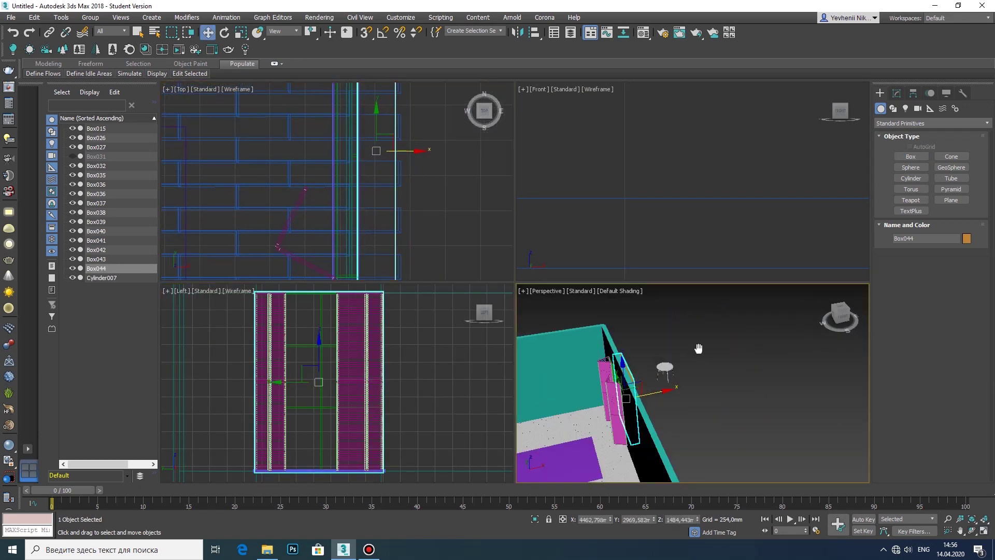
# Orbit the perspective view to inspect the orange panel, then select the small stool
pyautogui.hotkey('alt', 'w')
pyautogui.keyDown('alt'); pyautogui.moveTo(495, 371); pyautogui.dragTo(391, 318, button='middle'); pyautogui.keyUp('alt')
pyautogui.moveTo(390, 318); pyautogui.dragTo(477, 253)
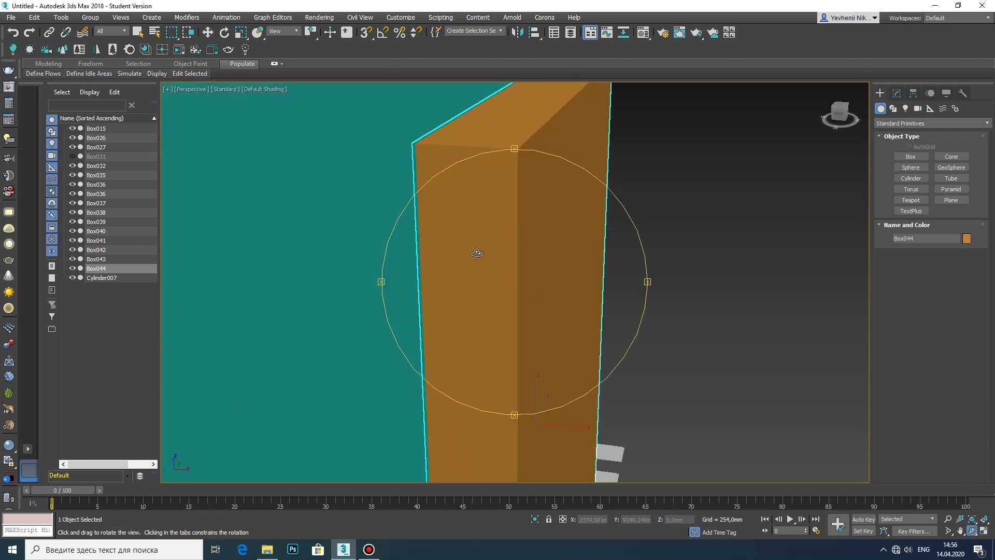
pyautogui.scroll(-10, 684, 300)
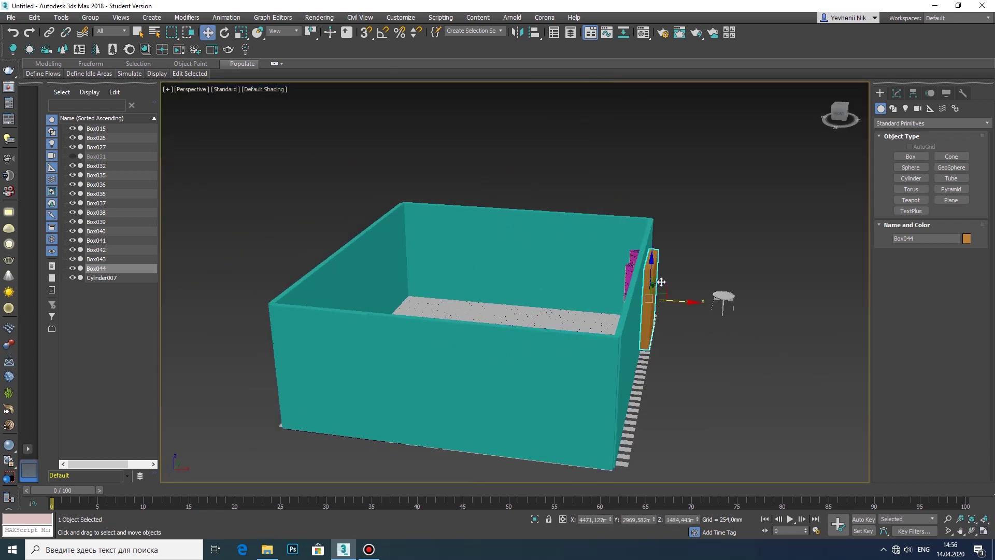
pyautogui.click(701, 312)
# Move the small stool into the room beside the window wall in the Top view
pyautogui.scroll(5, 701, 312)
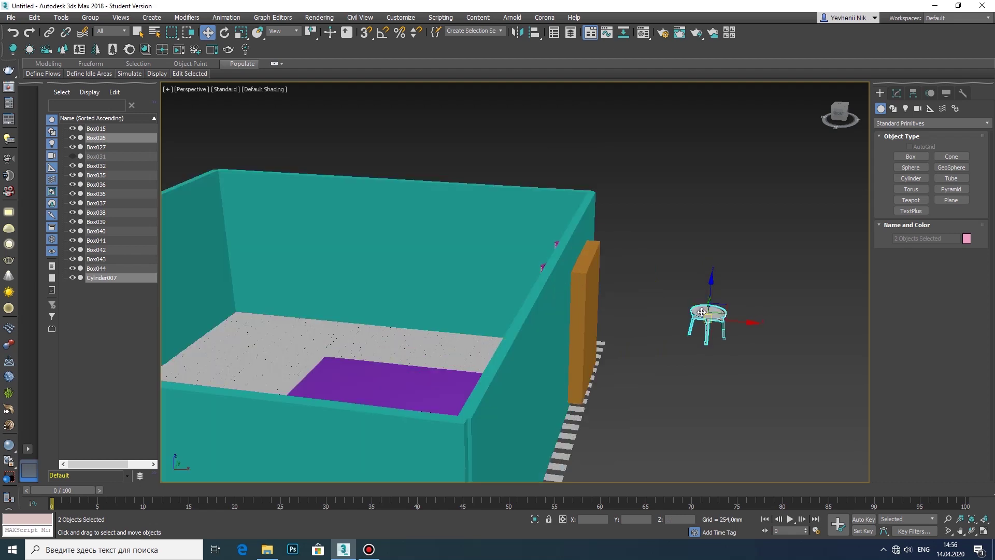
pyautogui.click(984, 520)
pyautogui.scroll(-3, 454, 231)
pyautogui.scroll(2, 356, 172)
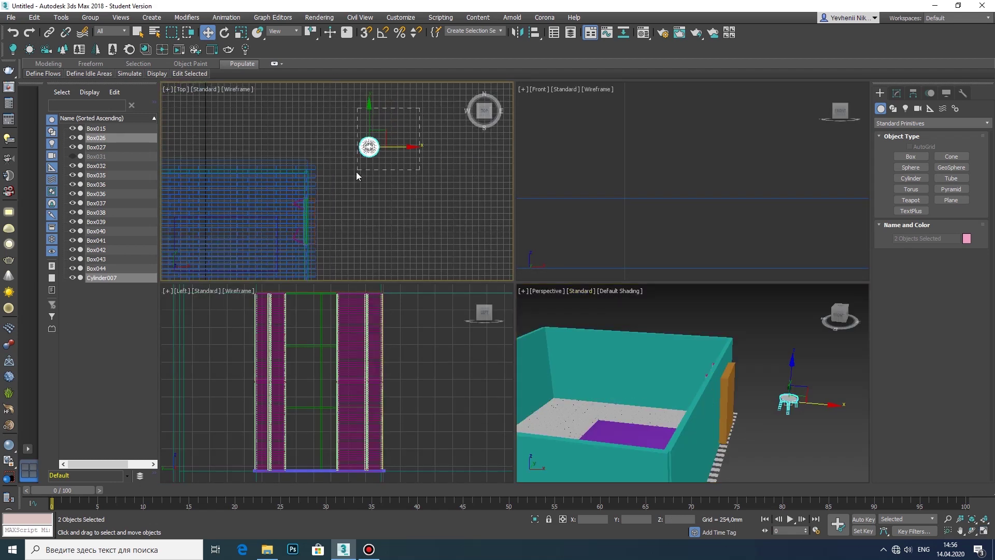
pyautogui.moveTo(327, 156); pyautogui.dragTo(377, 139)
pyautogui.scroll(3, 327, 157)
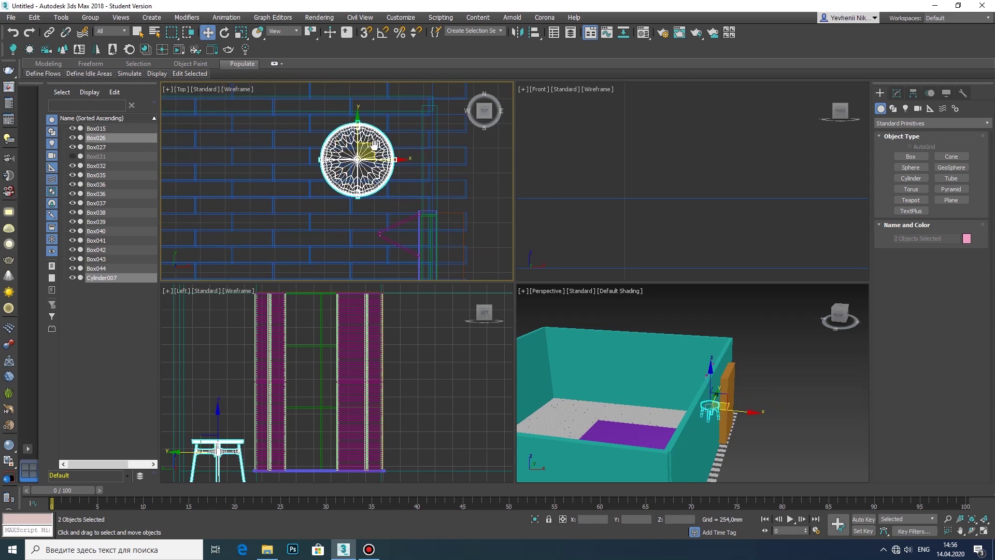
# Orbit the maximized perspective view to check the stool's placement, then select everything
pyautogui.middleClick(674, 389)
pyautogui.hotkey('alt', 'w')
pyautogui.keyDown('alt'); pyautogui.moveTo(596, 311); pyautogui.dragTo(523, 330, button='middle'); pyautogui.keyUp('alt')
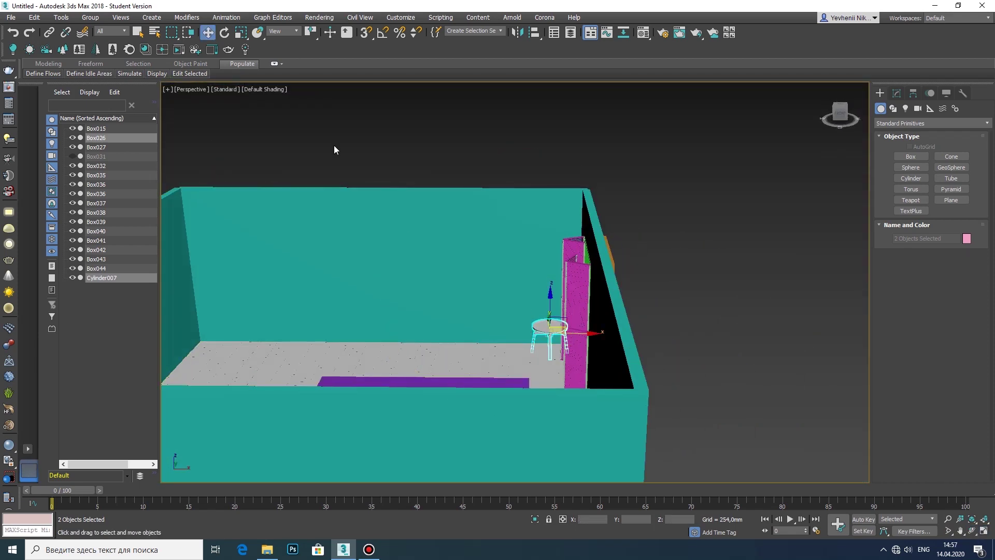
pyautogui.scroll(-3, 335, 147)
pyautogui.scroll(-5, 342, 145)
pyautogui.hotkey('ctrl', 'a')
# Unhide the ceiling box Box031
pyautogui.rightClick(558, 272)
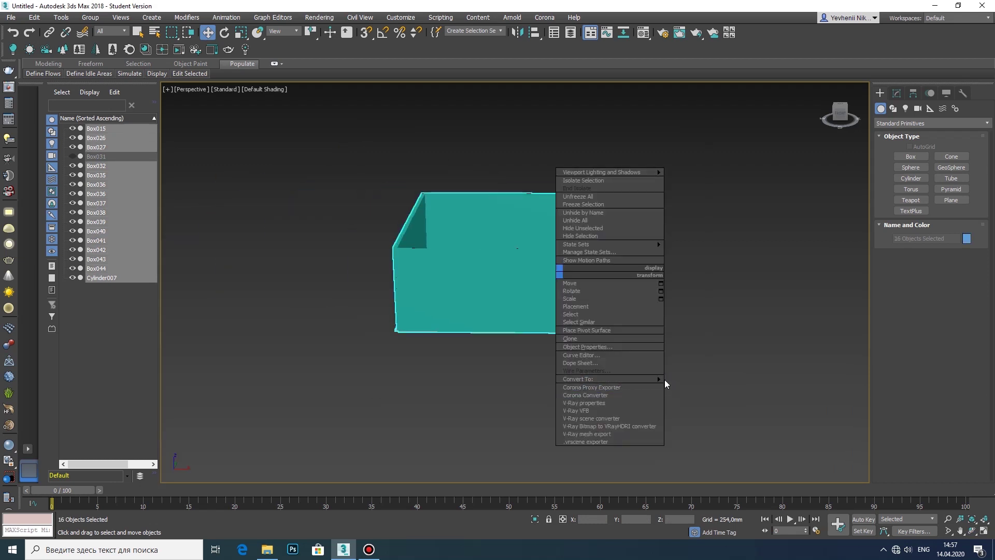
pyautogui.moveTo(611, 378)
pyautogui.click(679, 388)
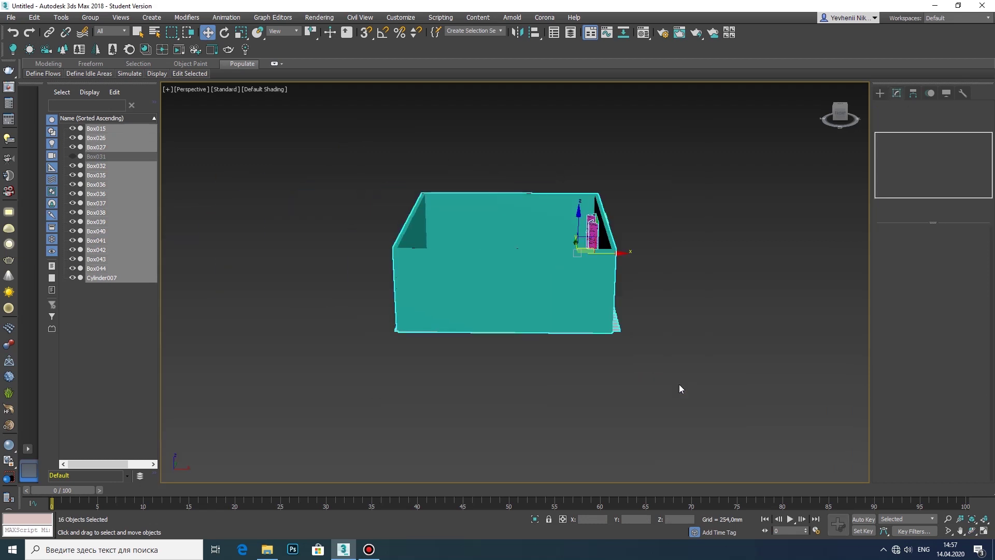
pyautogui.click(72, 157)
# Assign CoronaRenderer as the production renderer in Render Setup
pyautogui.click(661, 35)
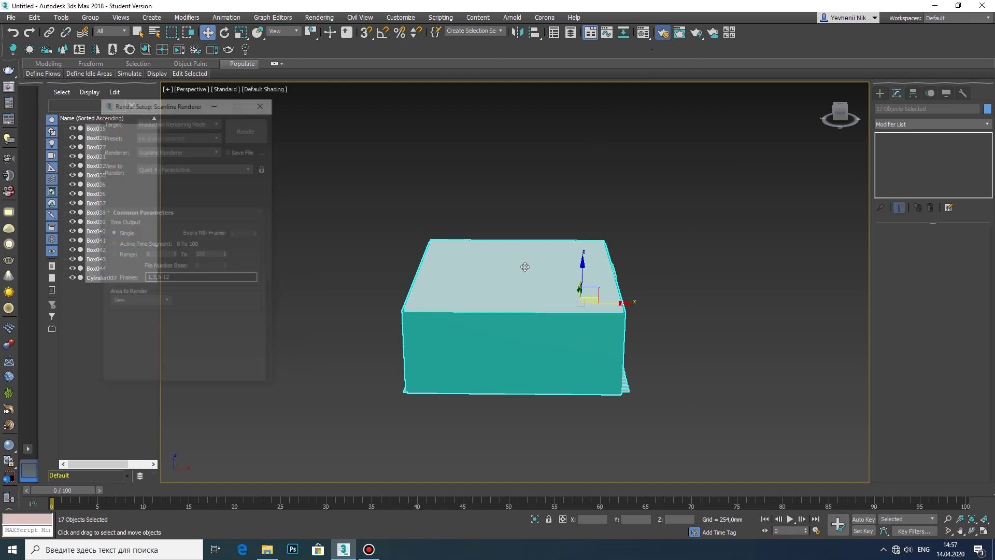
pyautogui.scroll(-3, 248, 311)
pyautogui.scroll(-3, 225, 363)
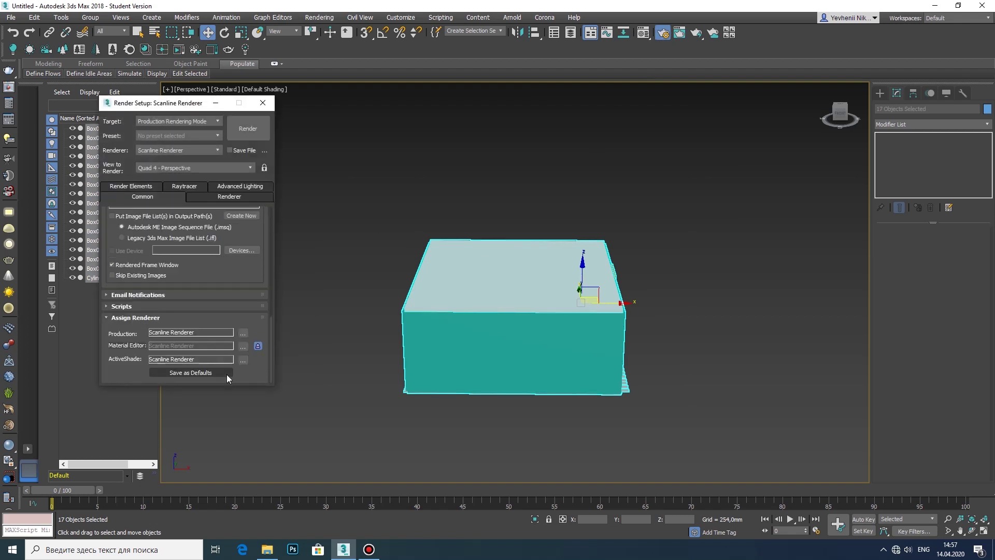
pyautogui.click(243, 333)
pyautogui.click(153, 192)
pyautogui.click(188, 316)
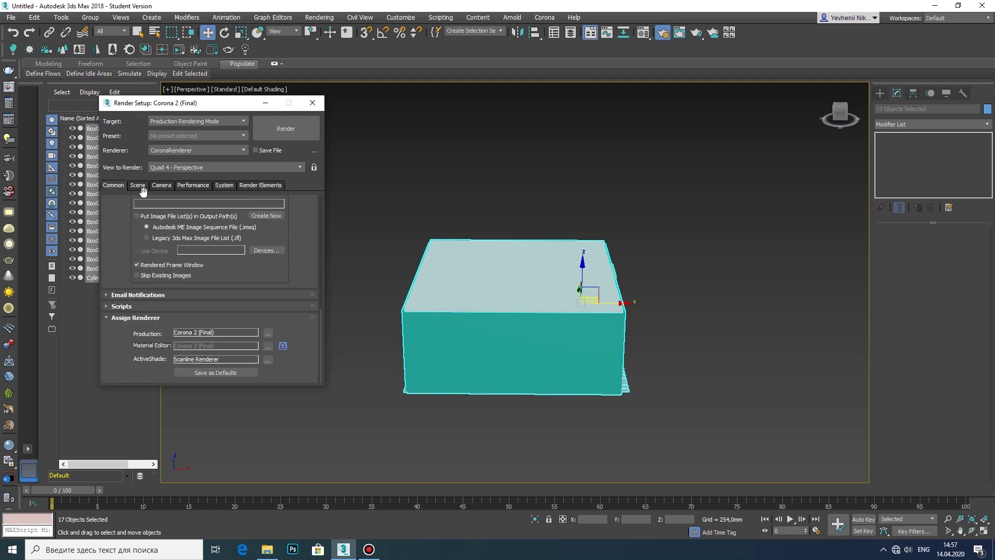
pyautogui.click(149, 186)
pyautogui.click(312, 103)
# In the Material Editor, convert the first sample material slots to CoronaMtl
pyautogui.click(644, 33)
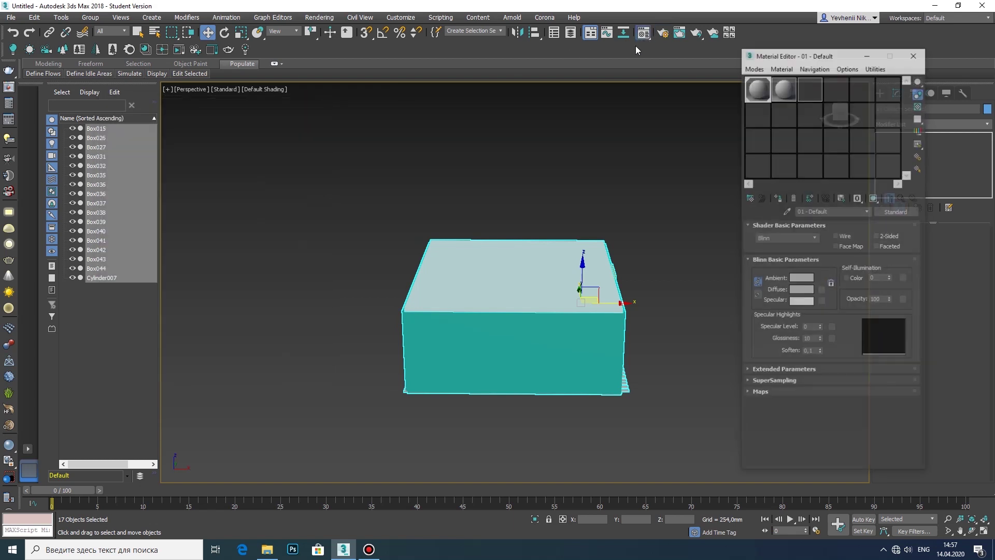
pyautogui.moveTo(749, 60); pyautogui.dragTo(393, 62)
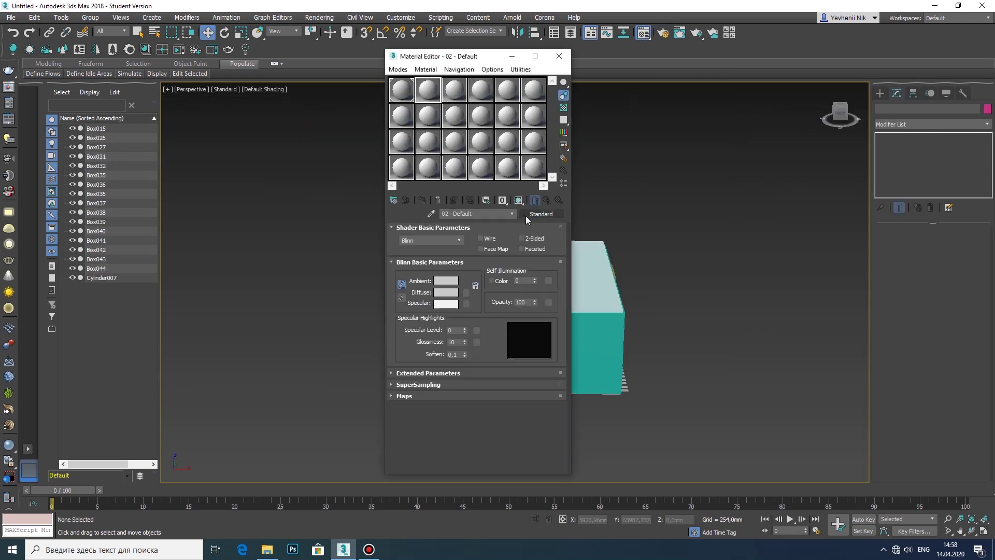
pyautogui.click(526, 216)
pyautogui.doubleClick(530, 220)
pyautogui.click(480, 91)
pyautogui.click(541, 213)
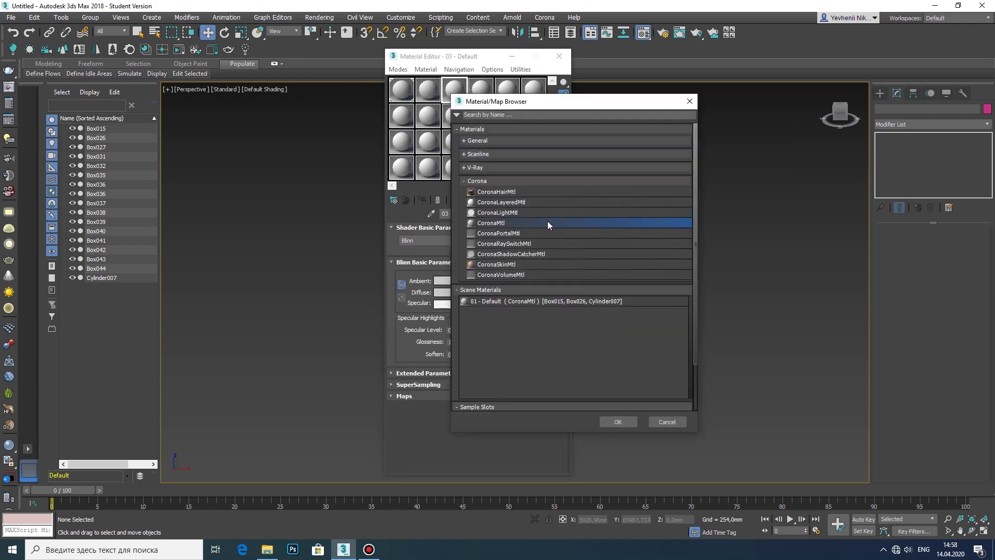
pyautogui.doubleClick(548, 221)
pyautogui.click(541, 213)
pyautogui.doubleClick(592, 231)
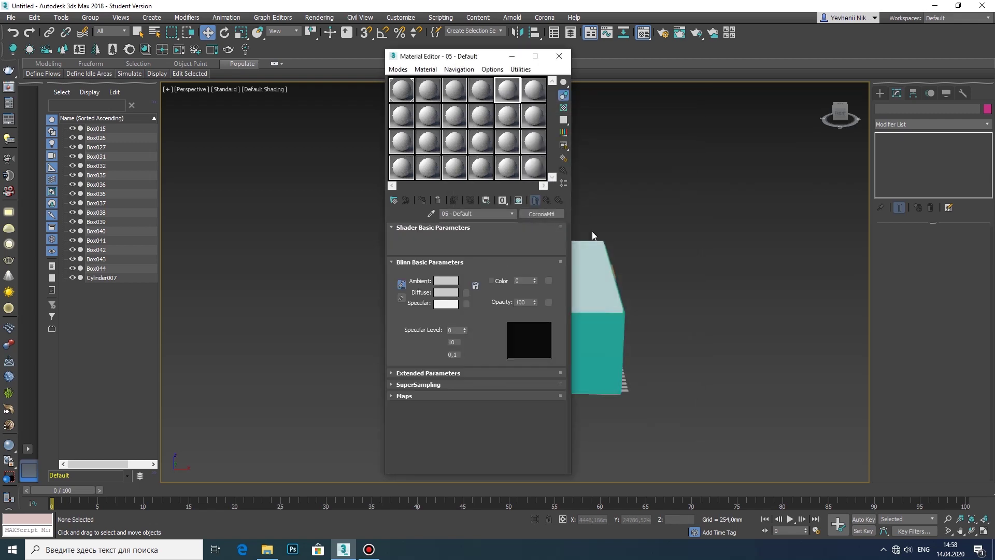
# Convert the remaining sample slots, through 09 - Default, to CoronaMtl
pyautogui.click(534, 90)
pyautogui.click(558, 213)
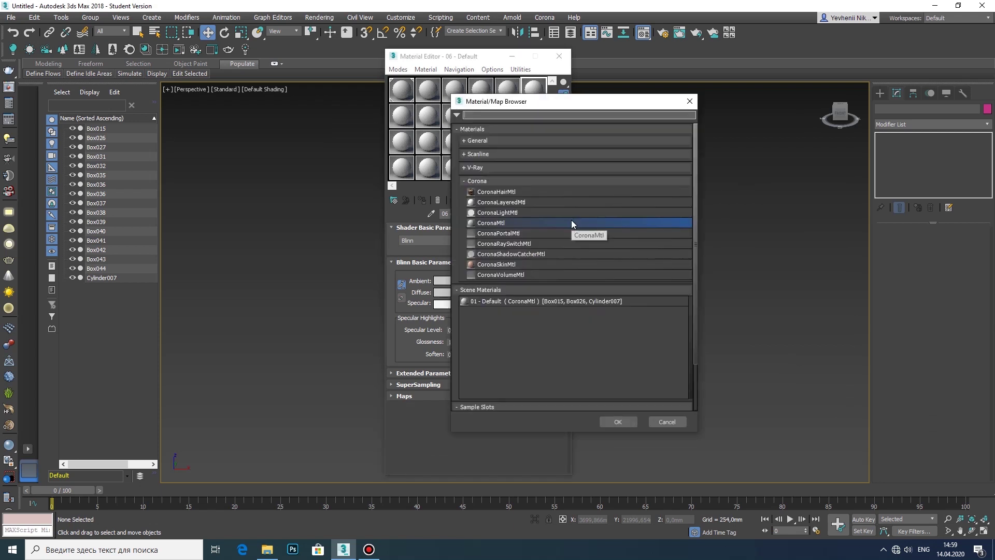
pyautogui.doubleClick(572, 221)
pyautogui.click(408, 116)
pyautogui.click(541, 214)
pyautogui.doubleClick(559, 223)
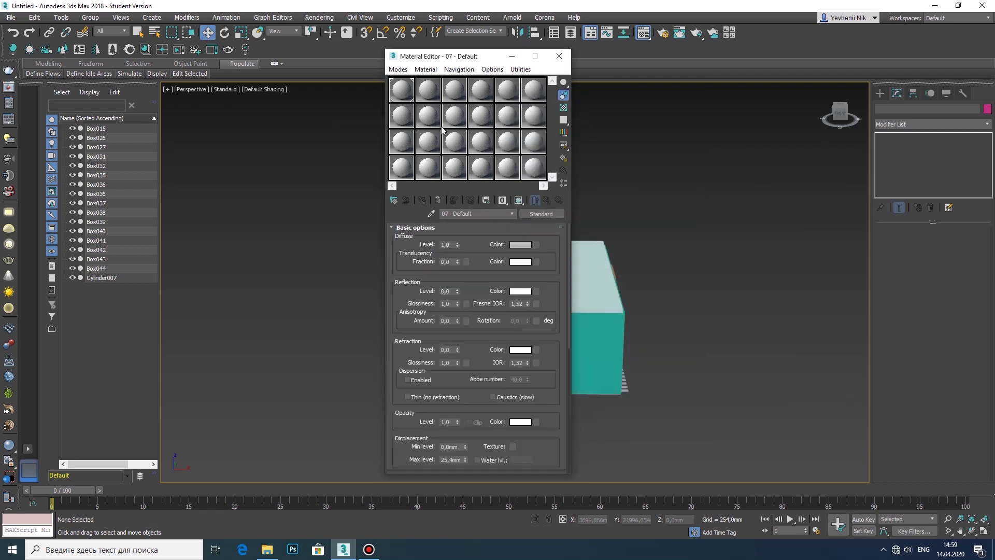
pyautogui.click(428, 116)
pyautogui.click(541, 214)
pyautogui.doubleClick(543, 222)
pyautogui.click(454, 116)
pyautogui.click(541, 213)
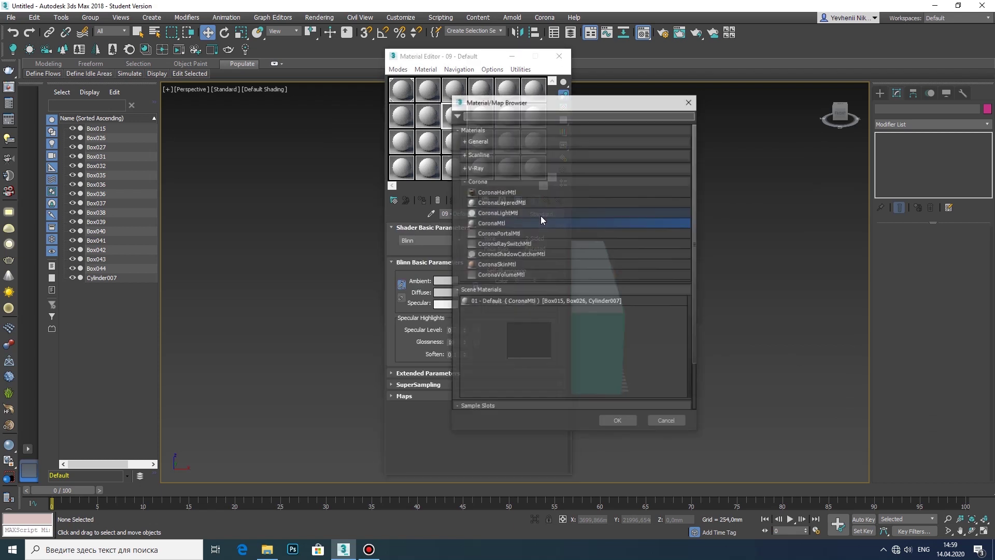
pyautogui.doubleClick(542, 222)
# Change material 10 - Default to a CoronaLightMtl
pyautogui.click(481, 124)
pyautogui.click(541, 214)
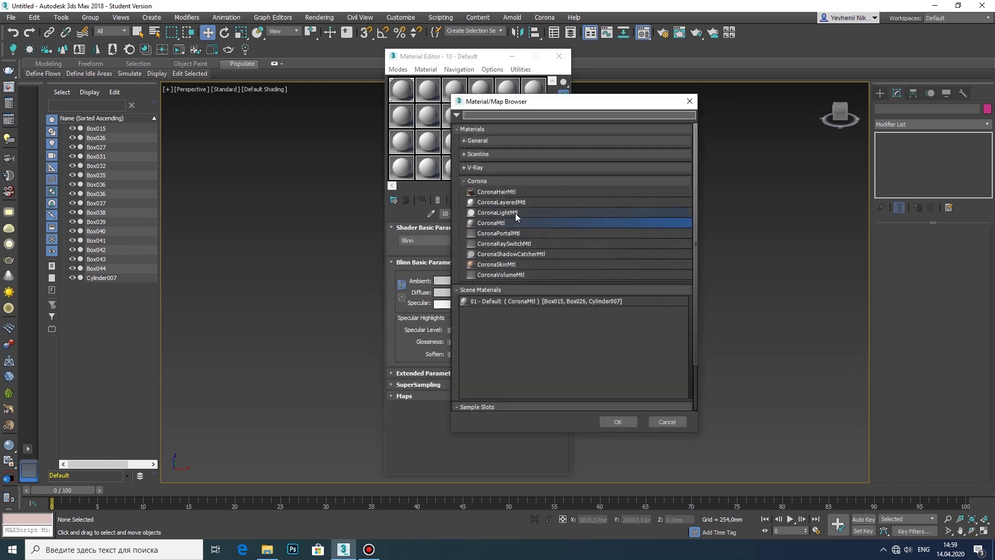
pyautogui.doubleClick(516, 213)
# Assign the 09 - Default CoronaMtl to all room objects, then clear the selection
pyautogui.click(455, 122)
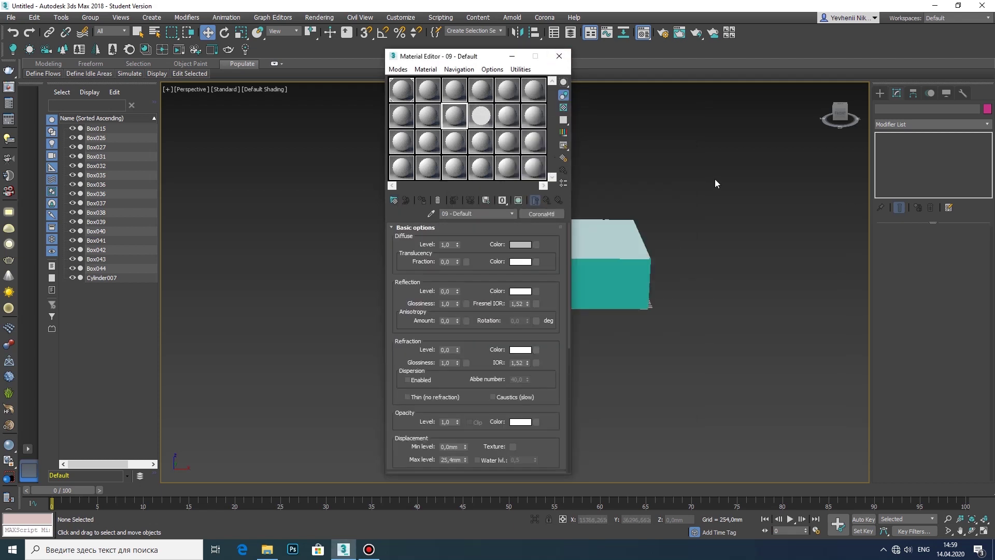
pyautogui.scroll(-4, 780, 195)
pyautogui.hotkey('ctrl', 'a')
pyautogui.moveTo(455, 117); pyautogui.dragTo(729, 220)
pyautogui.click(472, 294)
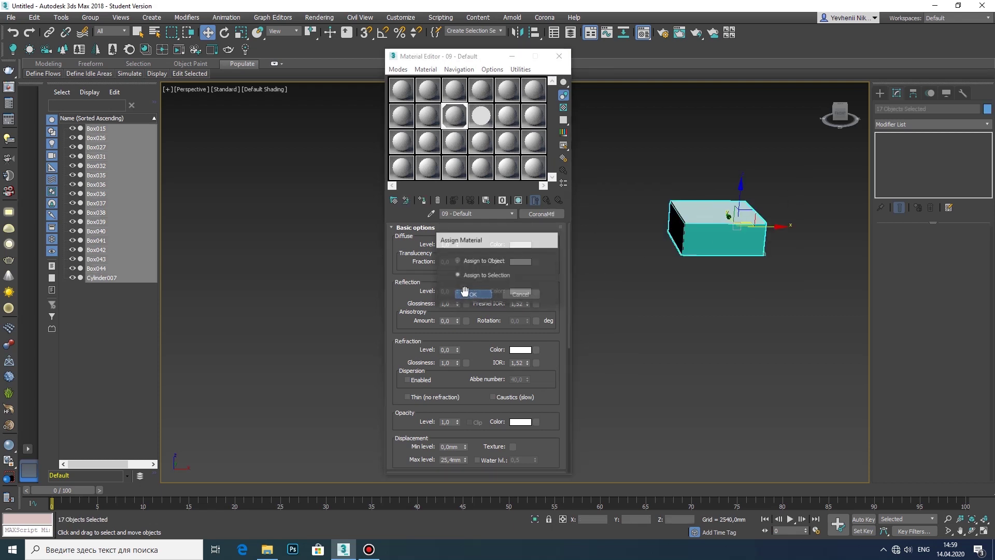
pyautogui.scroll(3, 793, 216)
pyautogui.scroll(4, 793, 216)
pyautogui.click(792, 216)
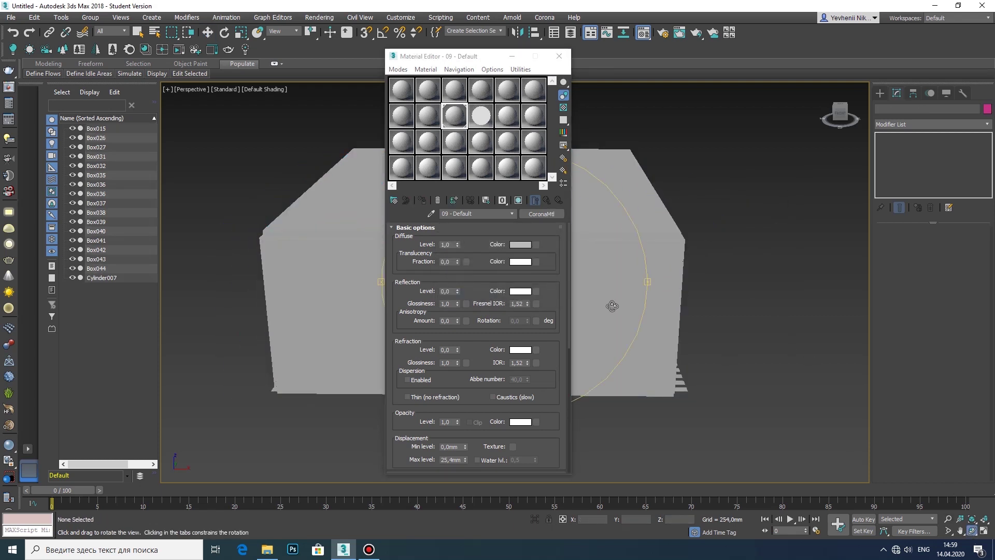
pyautogui.moveTo(612, 306); pyautogui.dragTo(530, 149)
# Make material 10 - Default a CoronaPortalMtl and close the Material Editor
pyautogui.click(481, 116)
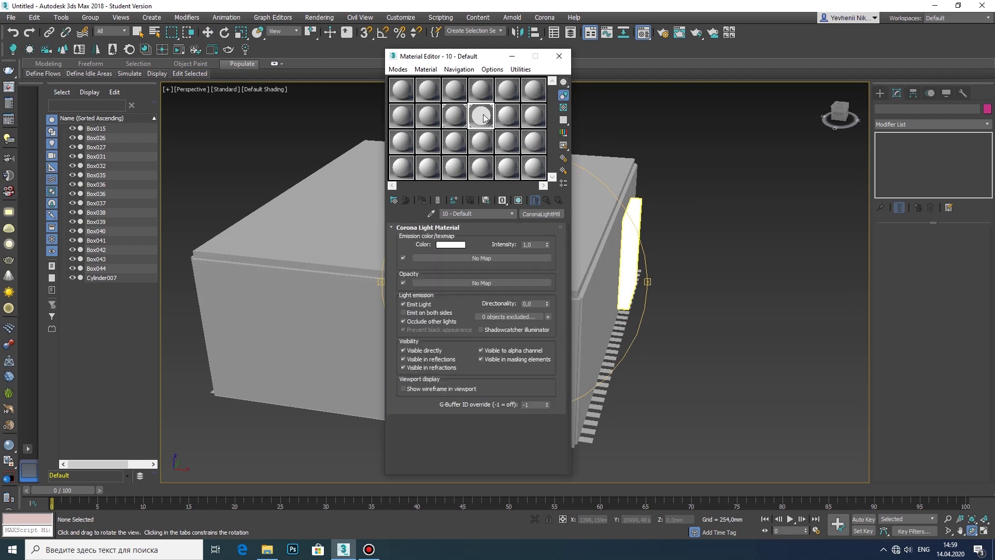
pyautogui.click(542, 213)
pyautogui.doubleClick(529, 234)
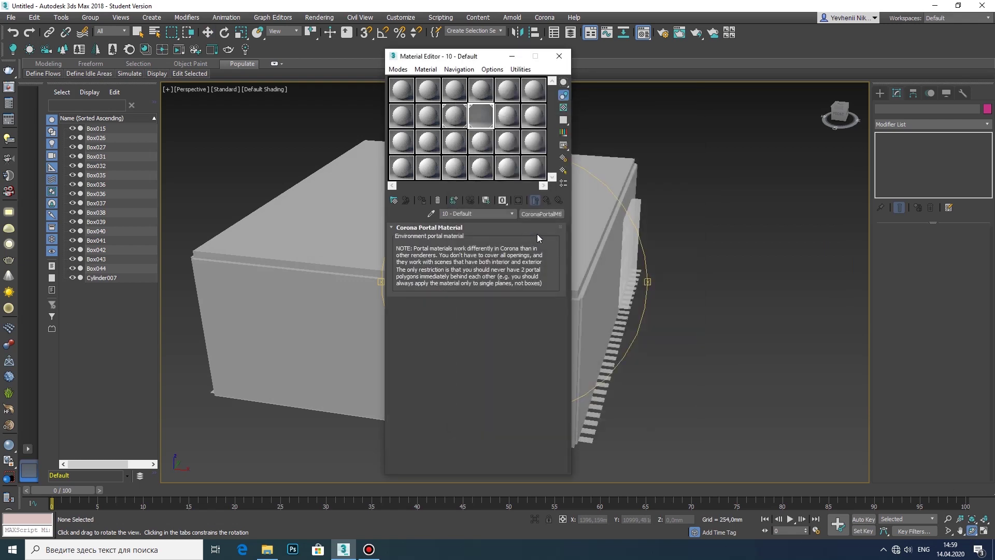
pyautogui.click(559, 56)
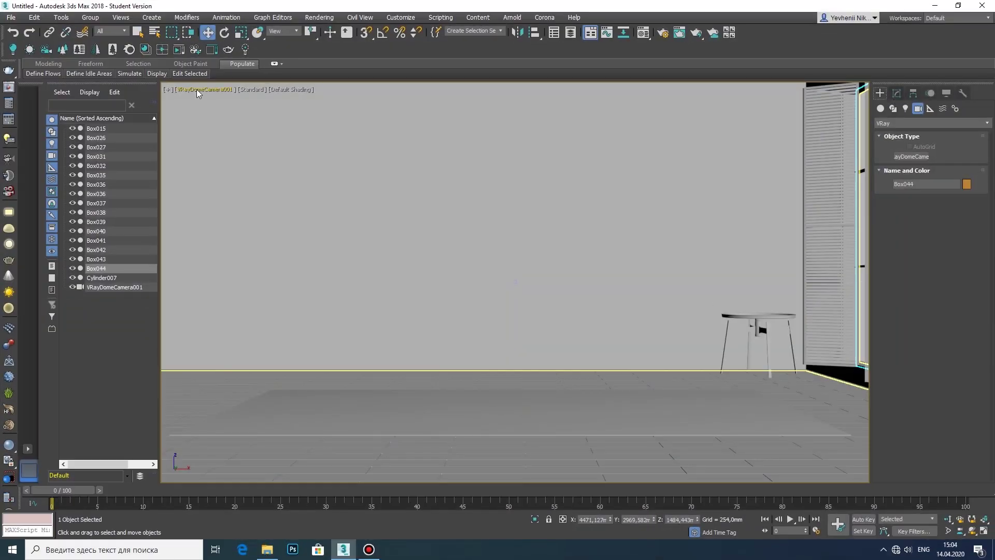
# Switch the viewport to Perspective and restore the four-viewport layout
pyautogui.click(197, 92)
pyautogui.click(218, 122)
pyautogui.click(983, 533)
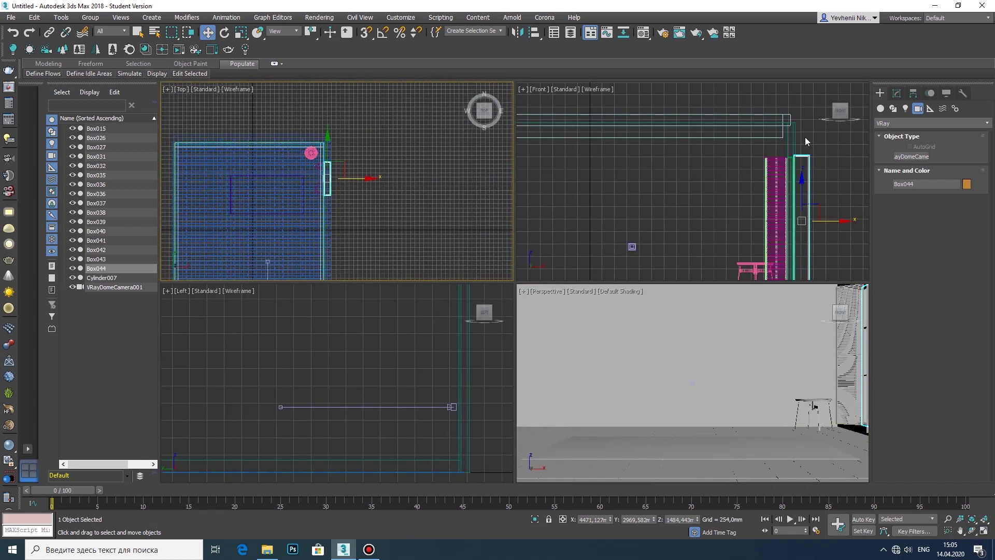
# Place a targeted CoronaSun outside the room and set its size to 40
pyautogui.click(905, 109)
pyautogui.click(950, 156)
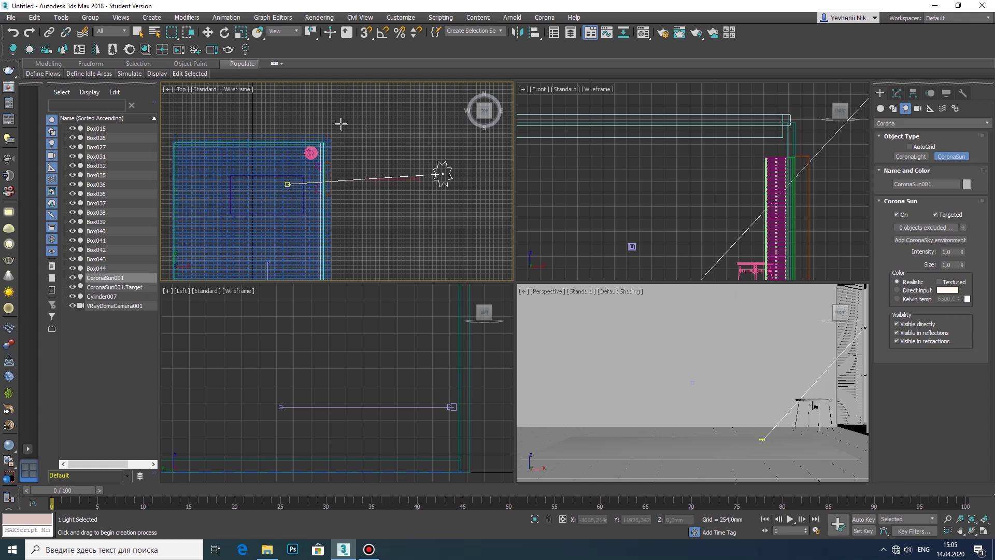
pyautogui.rightClick(699, 324)
pyautogui.write('0,1')
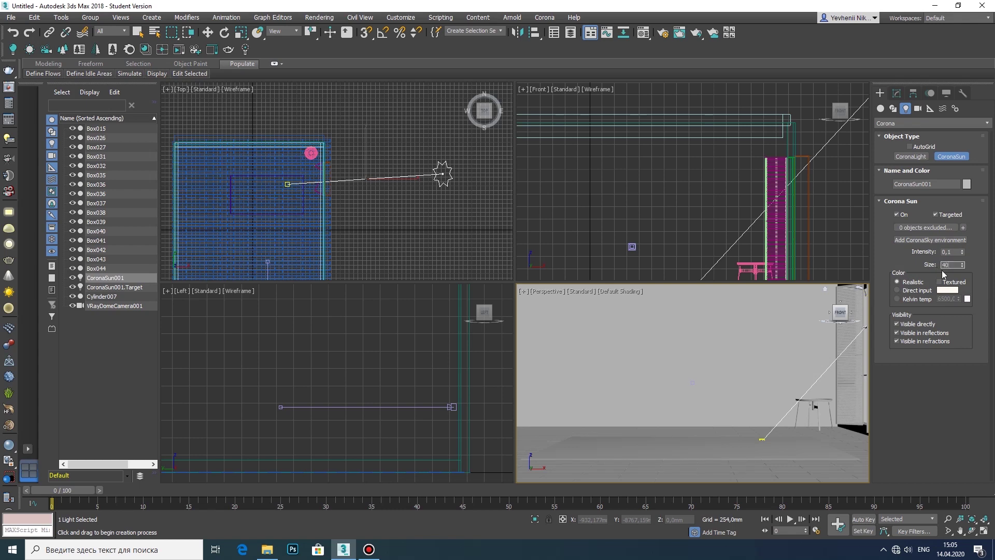
pyautogui.write('40')
pyautogui.press('Return')
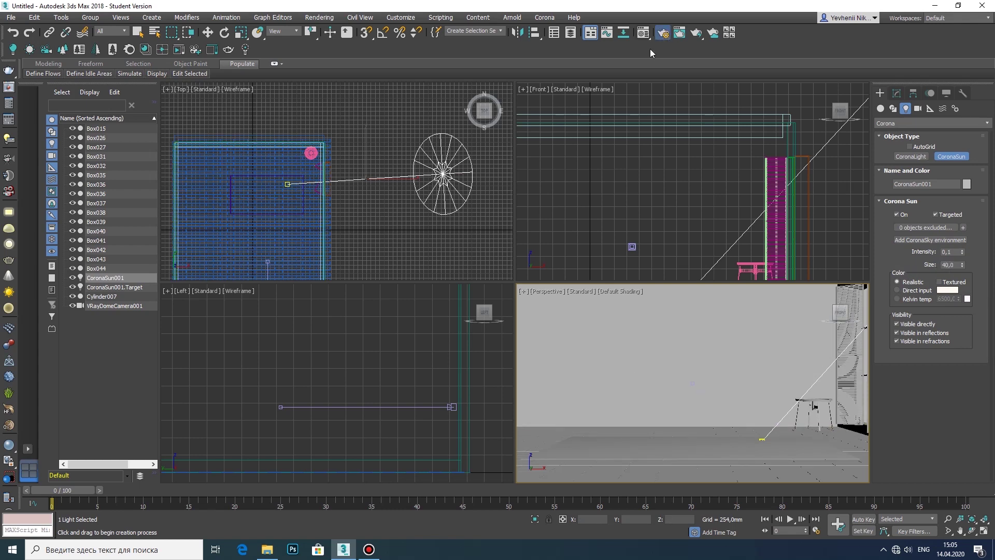
# Start a Corona test render and set the sun colour to Direct input
pyautogui.press('F10')
pyautogui.hotkey('shift', 'q')
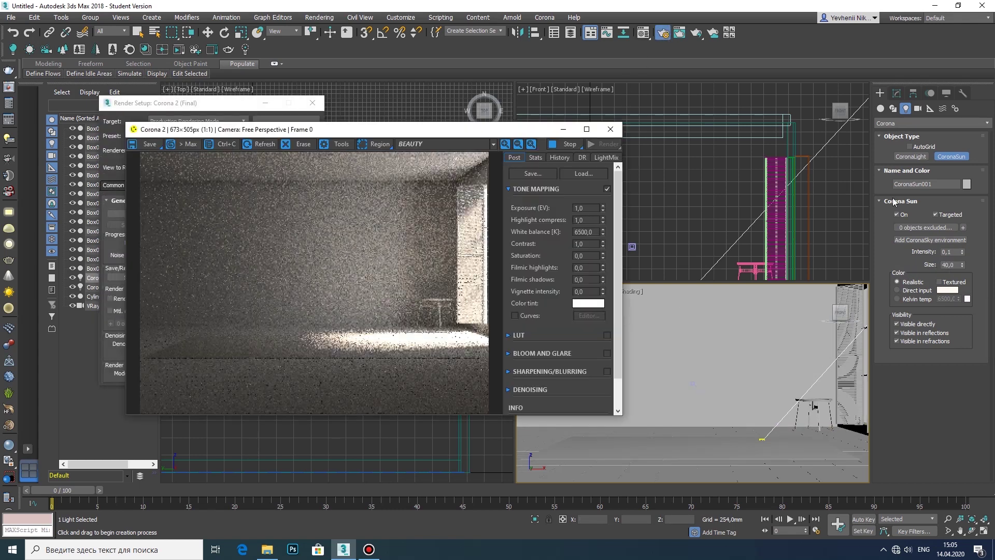
pyautogui.click(897, 291)
pyautogui.click(947, 290)
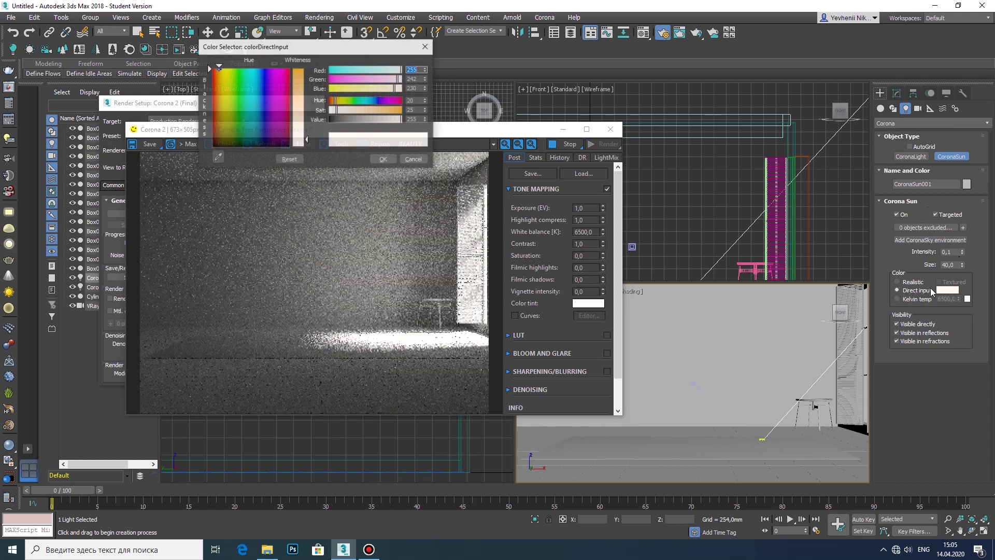
pyautogui.click(383, 159)
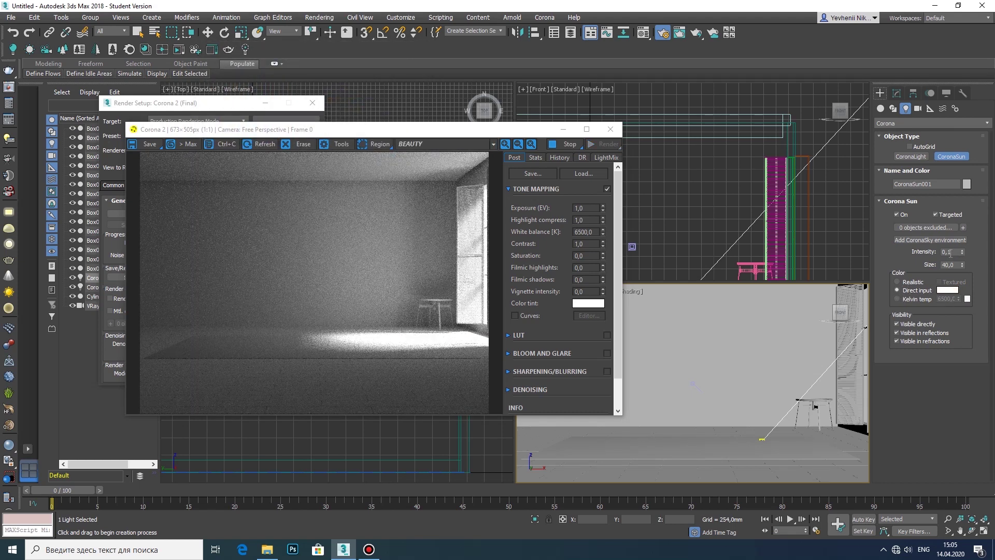
# Lower the sun intensity to 0,05 then 0,02, and close the render windows
pyautogui.write('0,05')
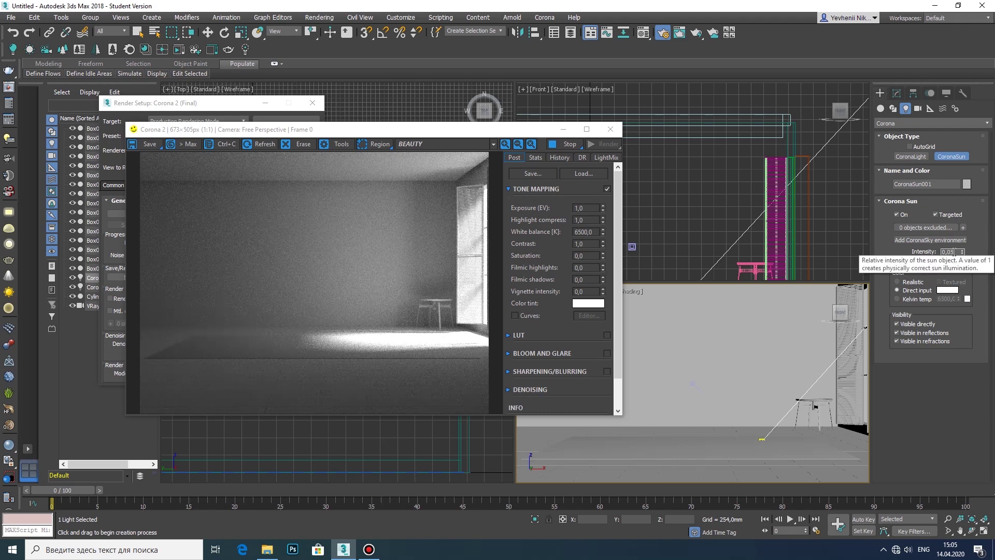
pyautogui.click(955, 266)
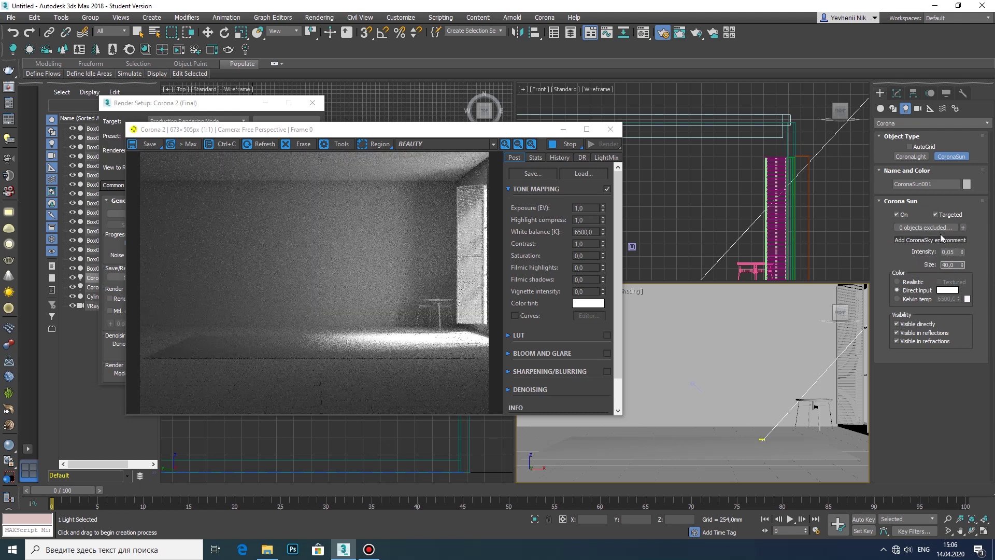
pyautogui.click(948, 252)
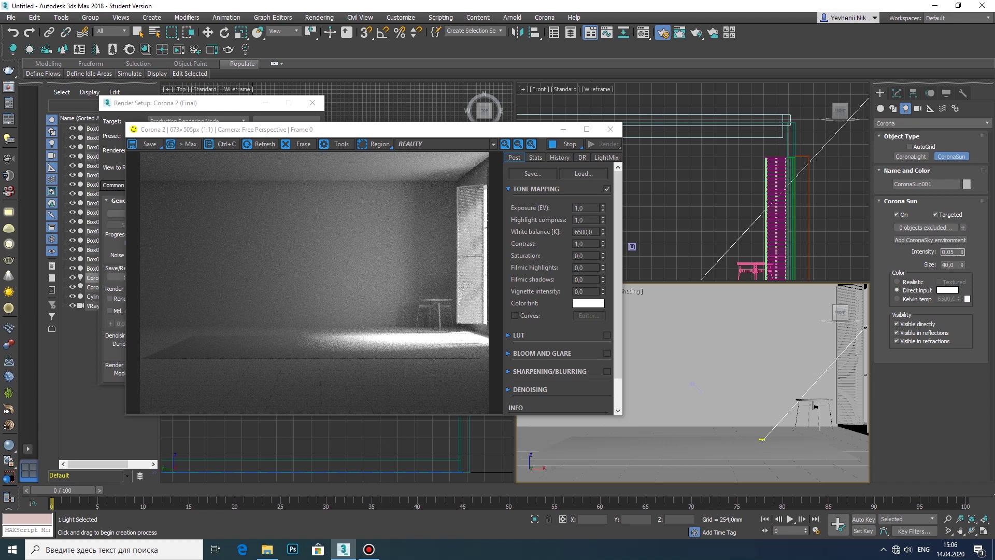
pyautogui.write('0,02')
pyautogui.press('Return')
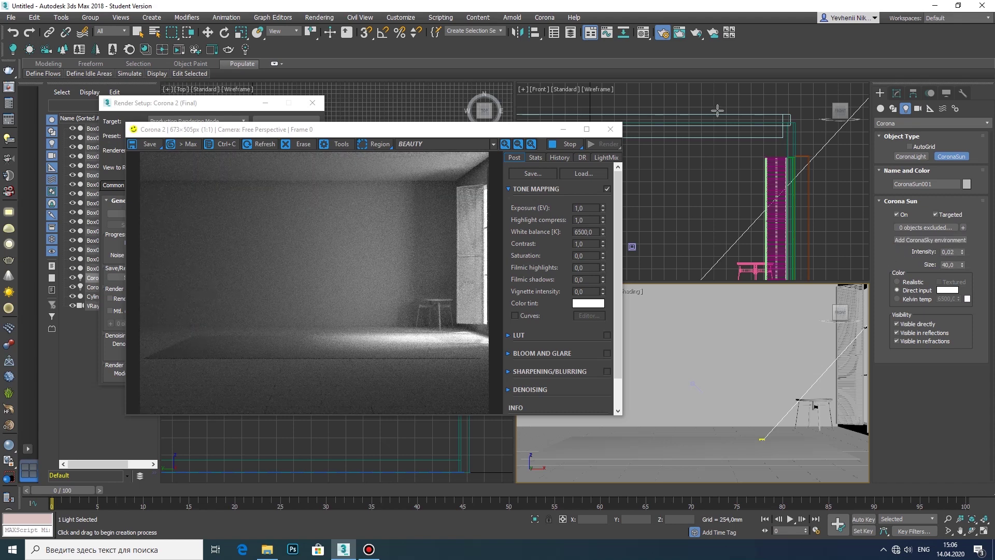
pyautogui.click(614, 130)
pyautogui.click(312, 102)
pyautogui.click(984, 531)
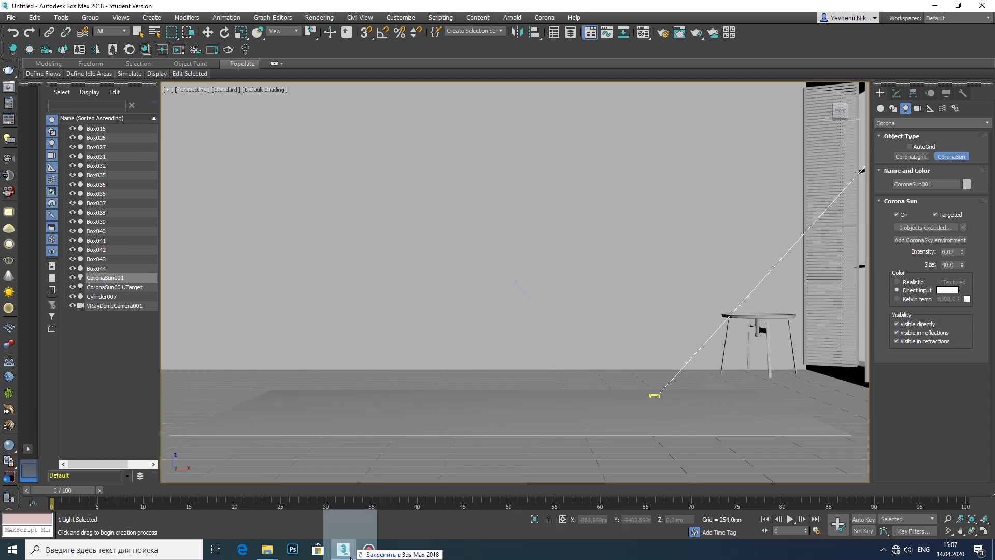
pyautogui.moveTo(351, 557); pyautogui.dragTo(549, 411)
pyautogui.click(570, 429)
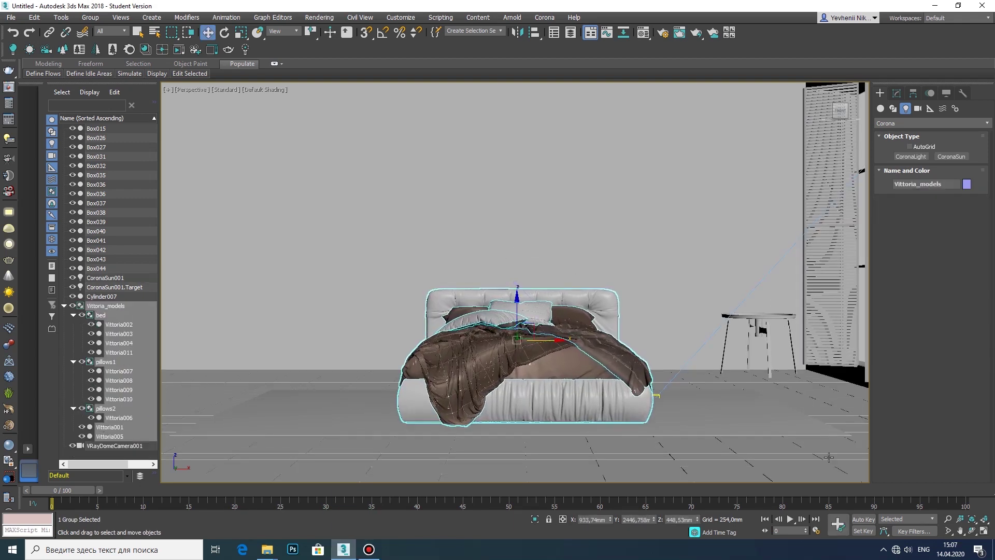
pyautogui.hotkey('alt', 'w')
pyautogui.scroll(3, 328, 181)
pyautogui.scroll(3, 327, 181)
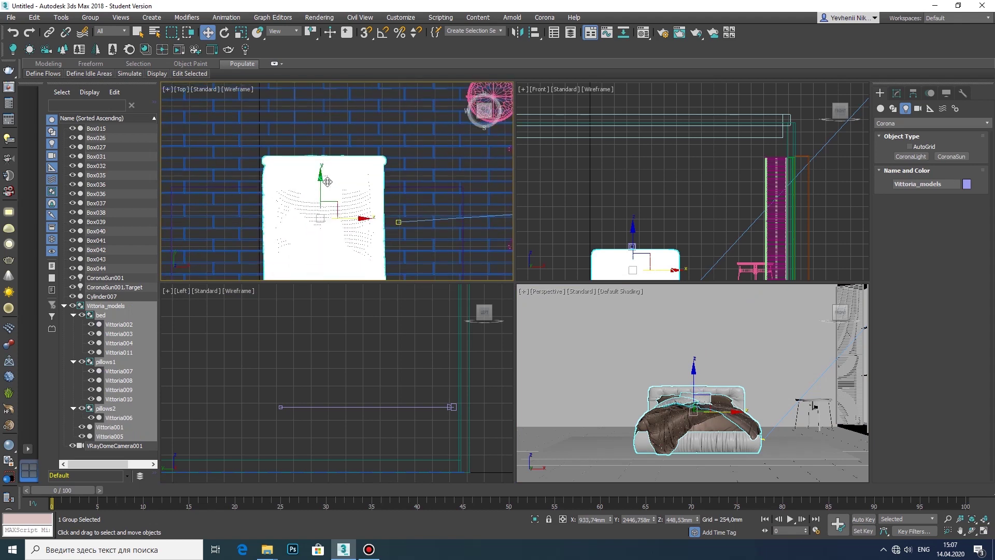
pyautogui.moveTo(327, 181); pyautogui.dragTo(383, 139)
pyautogui.scroll(2, 331, 197)
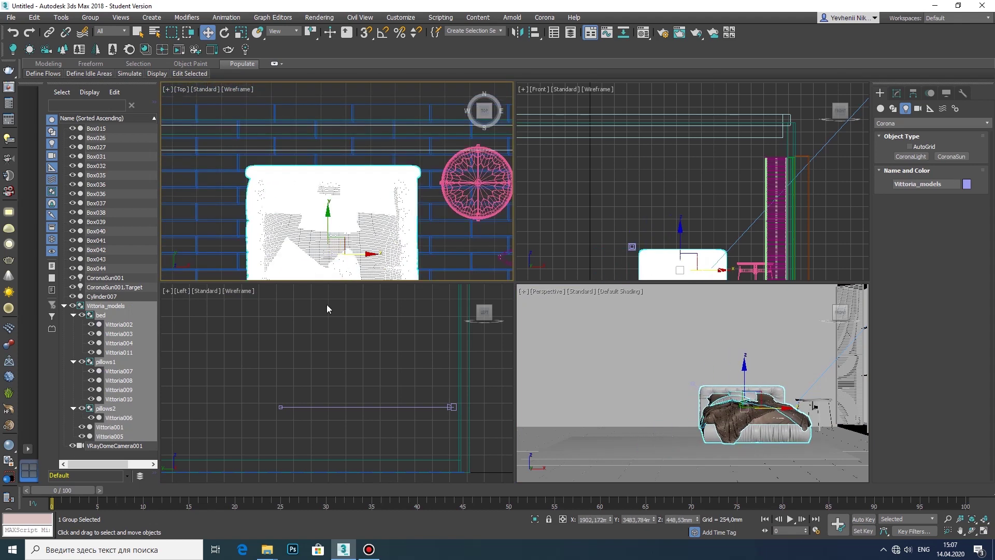
pyautogui.scroll(3, 363, 362)
pyautogui.scroll(2, 363, 362)
pyautogui.scroll(2, 362, 363)
pyautogui.moveTo(387, 360); pyautogui.dragTo(369, 362)
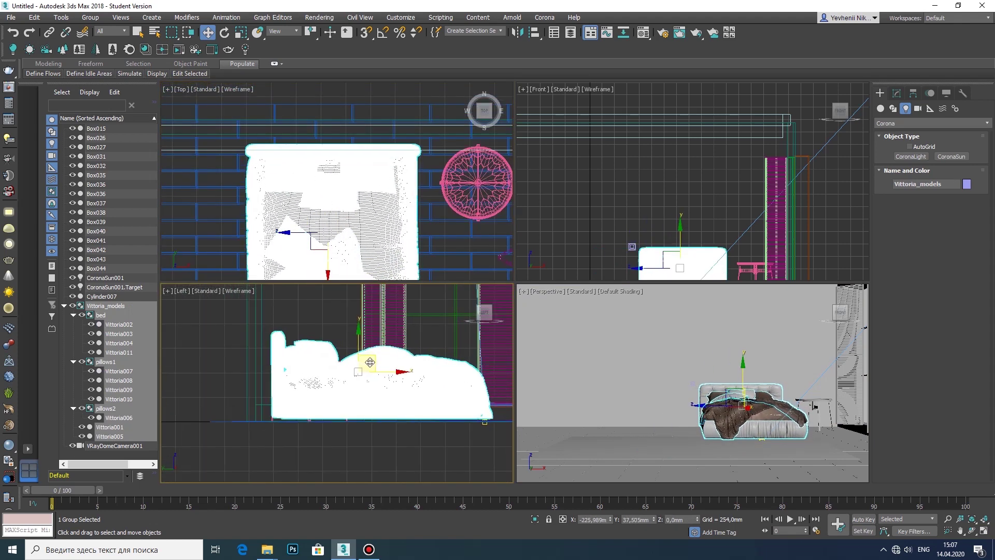
pyautogui.scroll(2, 363, 190)
pyautogui.scroll(3, 313, 419)
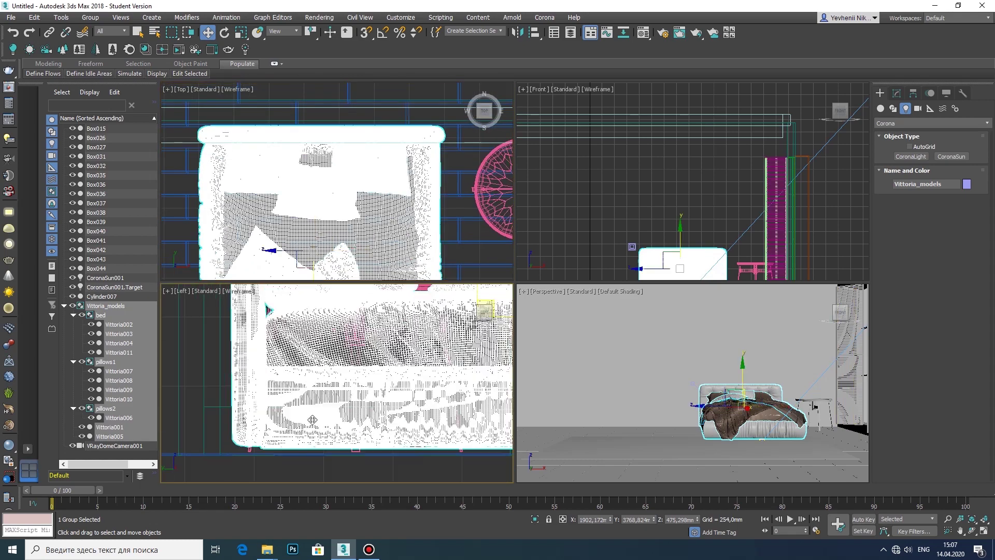
pyautogui.scroll(2, 312, 420)
pyautogui.hotkey('alt', 'w')
pyautogui.scroll(2, 282, 340)
pyautogui.scroll(2, 283, 339)
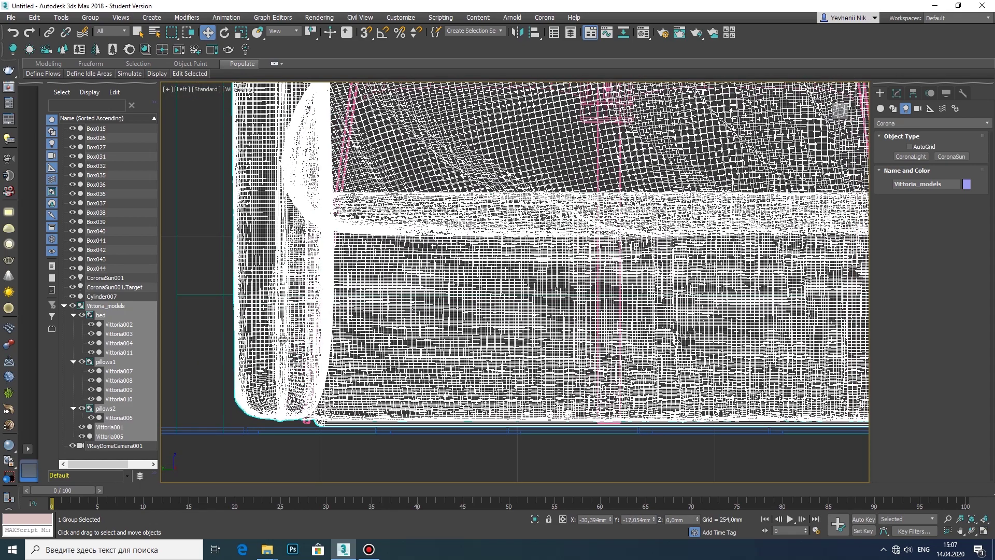
pyautogui.scroll(-4, 282, 340)
pyautogui.scroll(-1, 242, 275)
pyautogui.scroll(-1, 242, 275)
pyautogui.hotkey('alt', 'w')
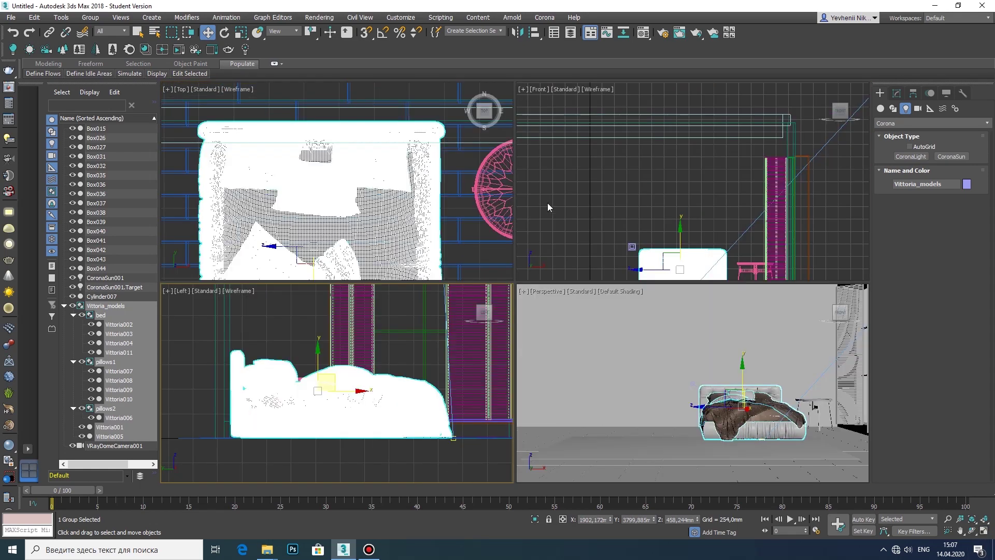
# Rescale the side table's stool and round top to a new size
pyautogui.click(734, 296)
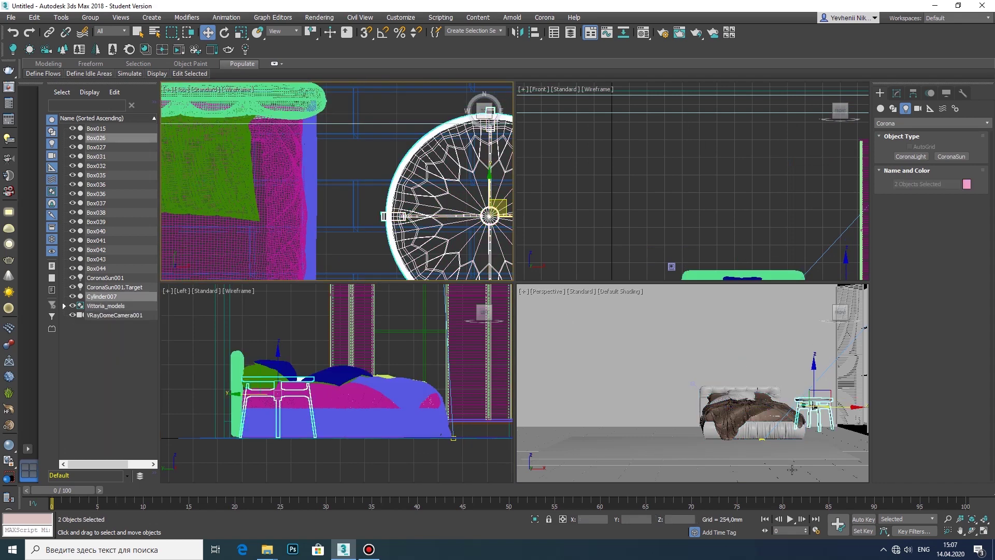
pyautogui.press('r')
pyautogui.moveTo(814, 401); pyautogui.dragTo(814, 435)
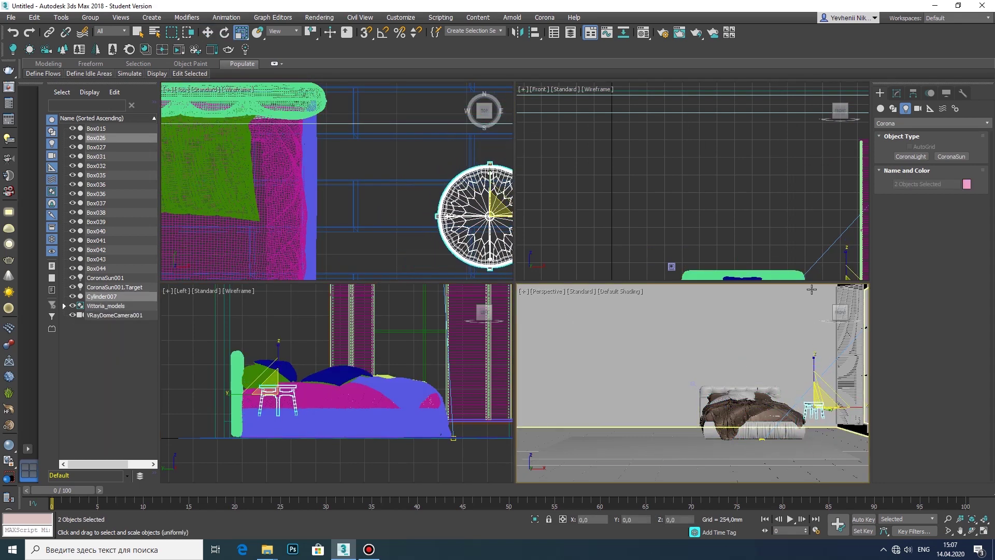
pyautogui.scroll(4, 664, 217)
pyautogui.rightClick(722, 319)
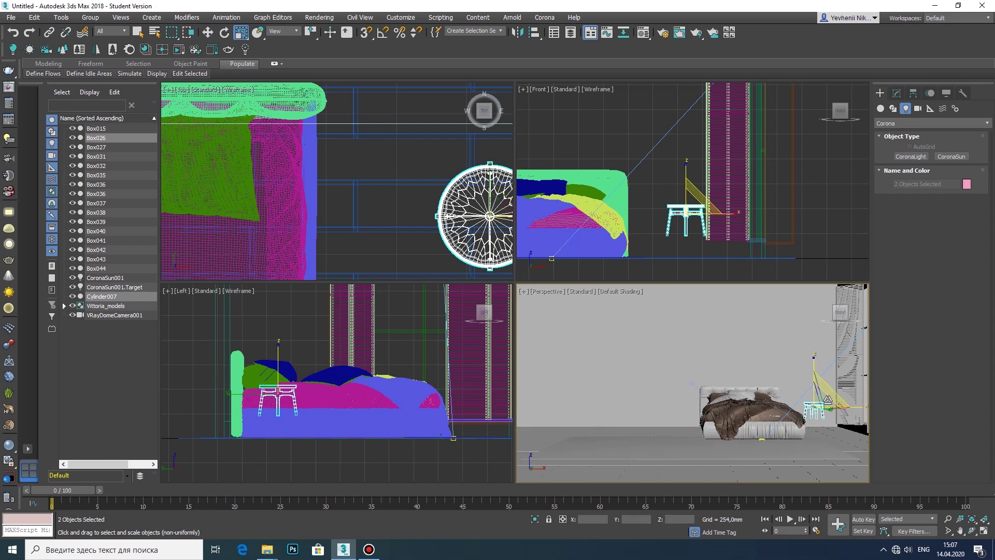
pyautogui.press('r')
pyautogui.moveTo(692, 211)
pyautogui.mouseDown()
pyautogui.moveTo(702, 203)
pyautogui.moveTo(684, 208)
pyautogui.mouseUp()
# Move the side table's stool and top into place beside the bed
pyautogui.press('w')
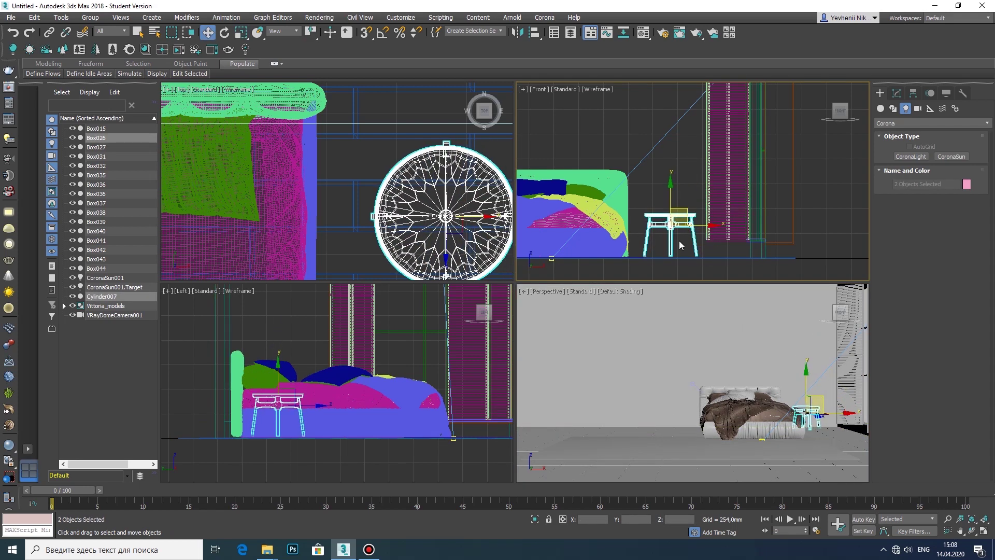
pyautogui.scroll(5, 679, 240)
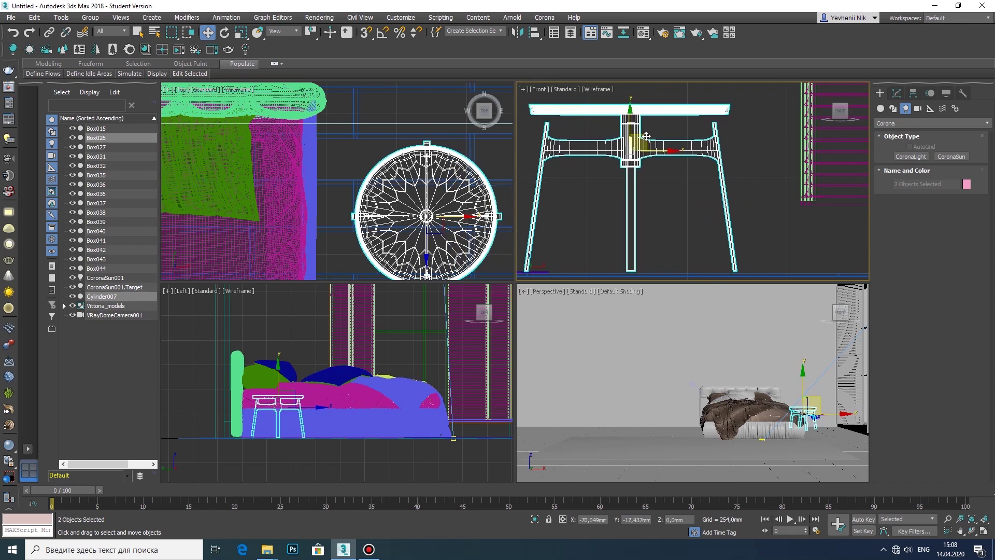
pyautogui.moveTo(686, 134); pyautogui.dragTo(658, 133)
pyautogui.moveTo(425, 168); pyautogui.dragTo(425, 162)
pyautogui.moveTo(425, 139); pyautogui.dragTo(423, 208, button='middle')
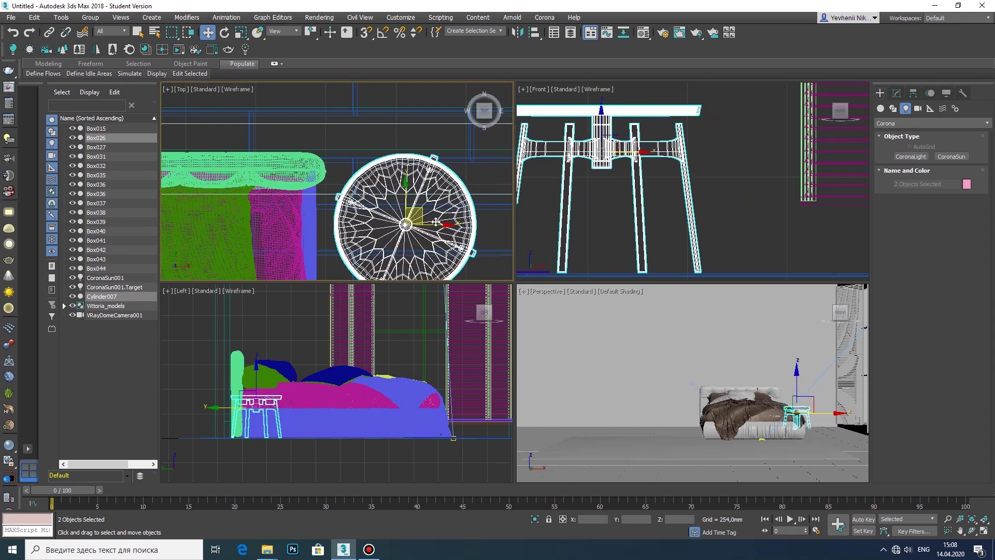
pyautogui.scroll(-5, 771, 231)
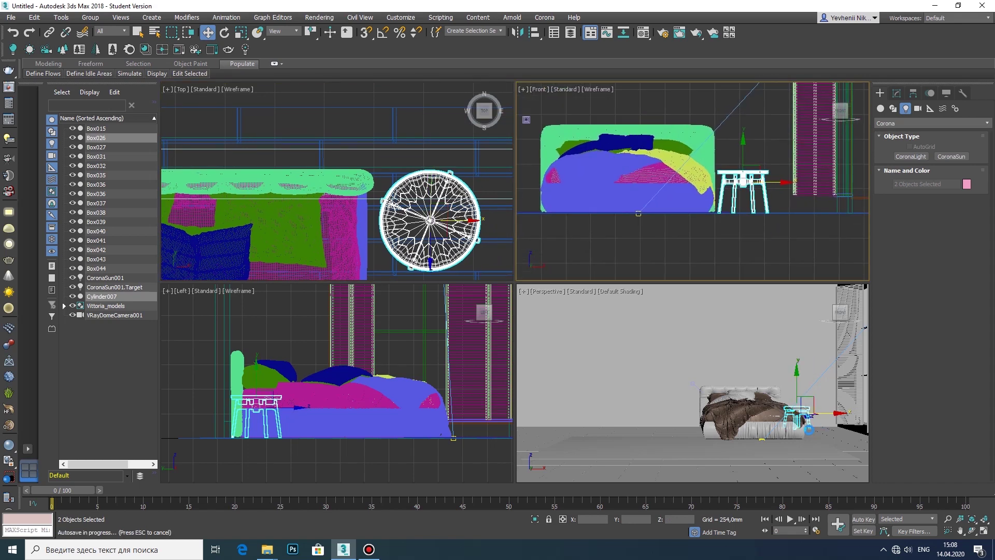
# Shift-clone the side table onto the bed's other side
pyautogui.keyDown('shift'); pyautogui.moveTo(809, 429); pyautogui.dragTo(710, 399); pyautogui.keyUp('shift')
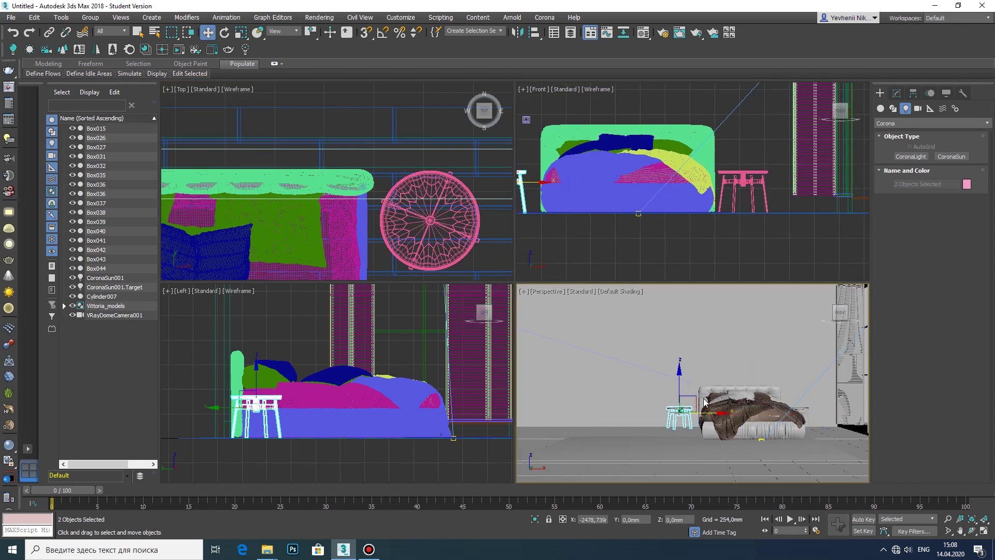
pyautogui.scroll(-3, 435, 212)
pyautogui.moveTo(440, 227); pyautogui.dragTo(340, 228, button='middle')
# Select the bed, round table, stool and the rug Box043 in the top view
pyautogui.keyDown('ctrl'); pyautogui.click(421, 227); pyautogui.keyUp('ctrl')
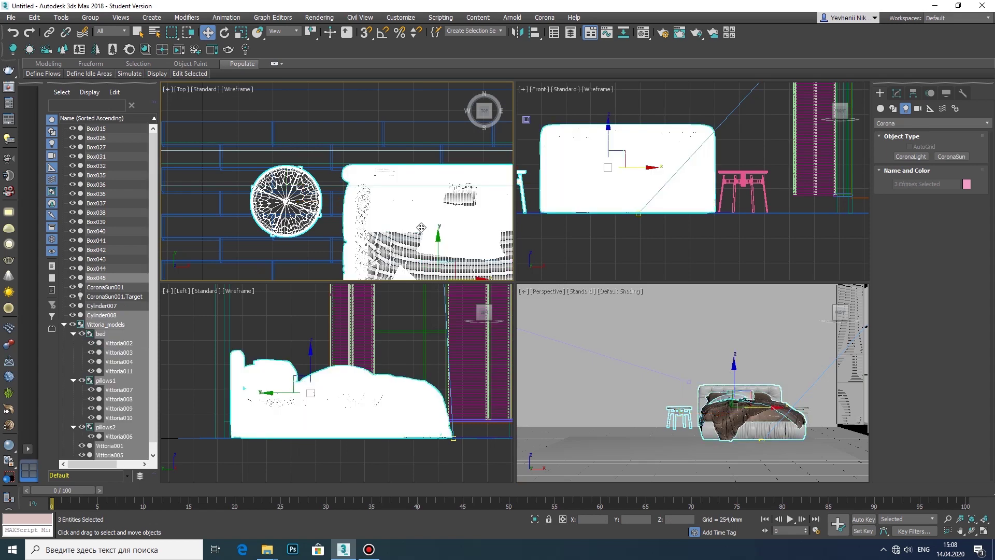
pyautogui.keyDown('ctrl'); pyautogui.click(459, 220); pyautogui.keyUp('ctrl')
pyautogui.scroll(-3, 615, 185)
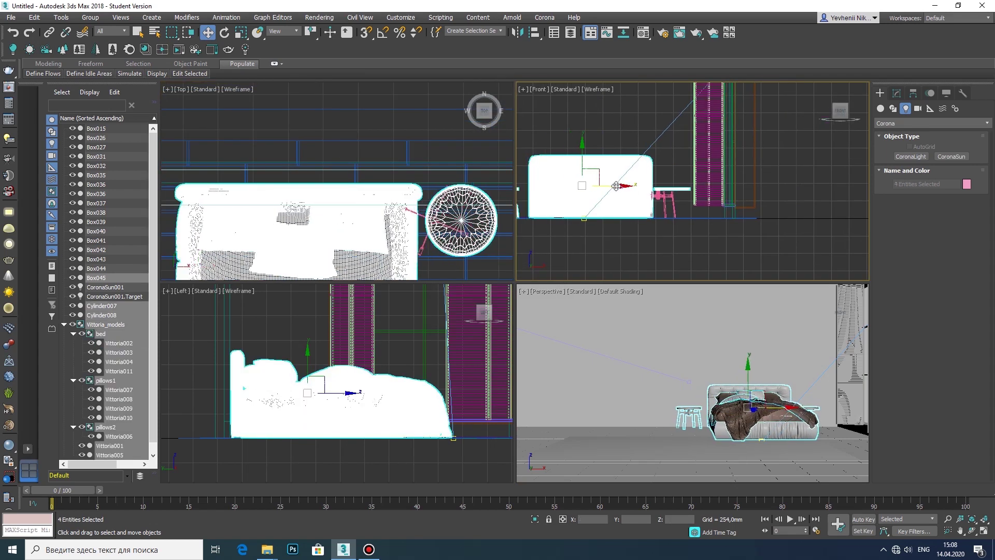
pyautogui.keyDown('ctrl'); pyautogui.click(669, 199); pyautogui.keyUp('ctrl')
pyautogui.scroll(-3, 336, 221)
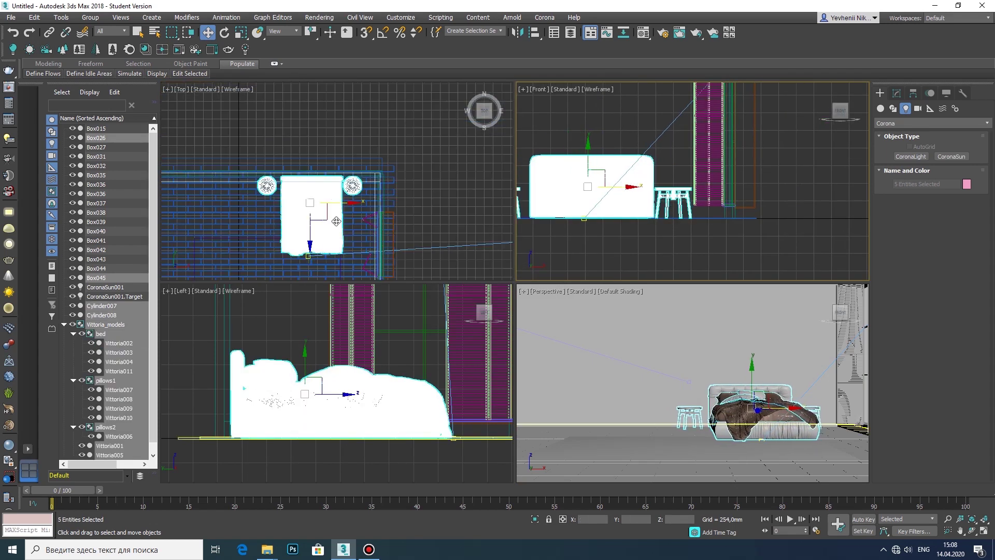
pyautogui.moveTo(336, 221)
pyautogui.mouseDown(button='middle')
pyautogui.moveTo(392, 158)
pyautogui.moveTo(314, 231)
pyautogui.mouseUp(button='middle')
pyautogui.scroll(3, 380, 211)
pyautogui.click(340, 144)
pyautogui.moveTo(564, 298); pyautogui.dragTo(559, 299, button='middle')
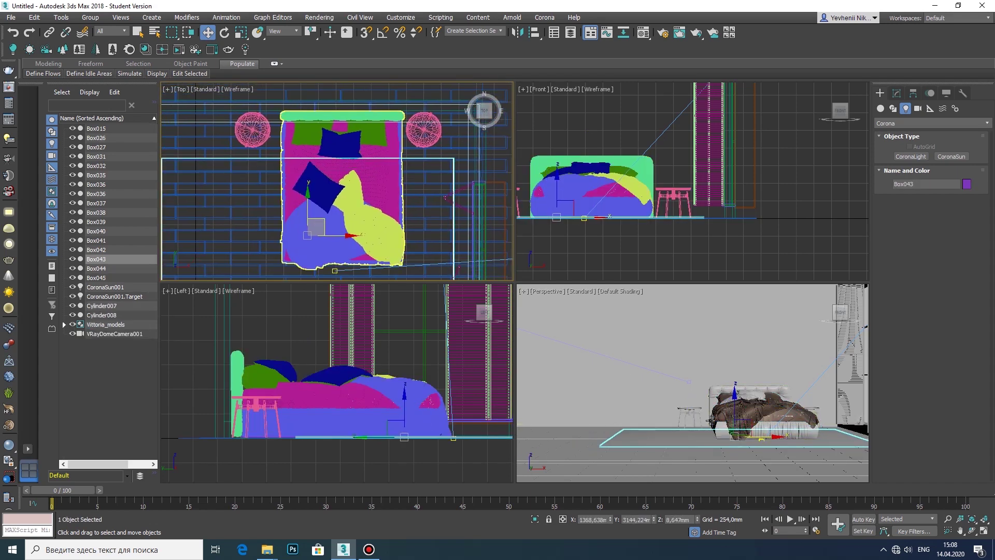
# View through VRayDomeCamera001, maximize it and dolly in toward the bed
pyautogui.click(558, 299)
pyautogui.click(767, 302)
pyautogui.click(984, 530)
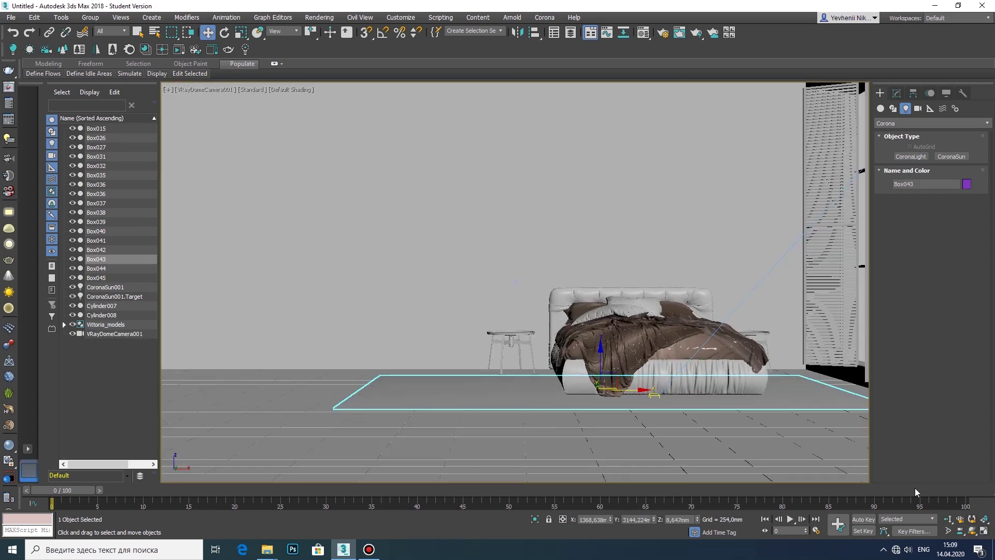
pyautogui.click(948, 519)
pyautogui.moveTo(387, 275)
pyautogui.mouseDown()
pyautogui.moveTo(244, 283)
pyautogui.moveTo(321, 300)
pyautogui.moveTo(411, 341)
pyautogui.mouseUp()
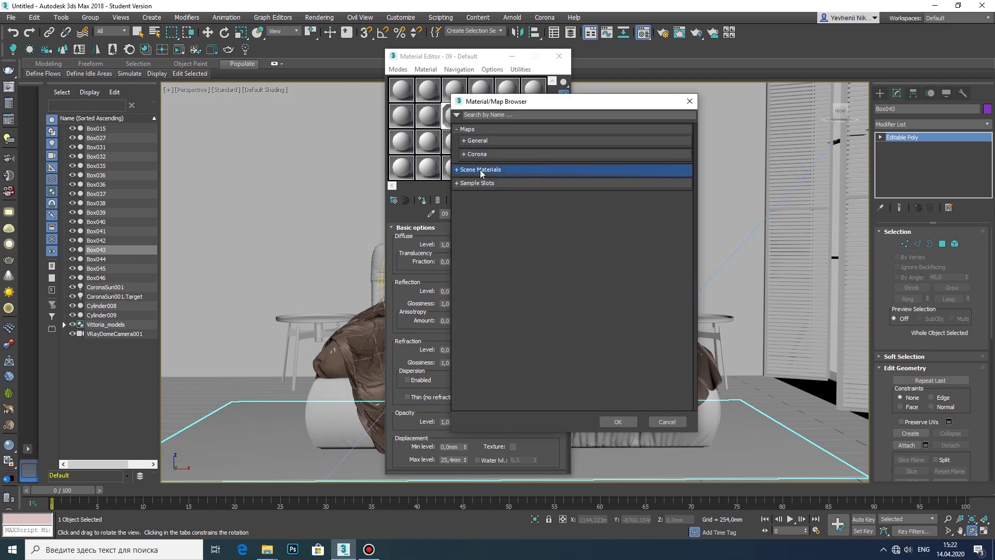
# Load 102-011-A_wood_diffuse.jpg as a CoronaBitmap and show it shaded in the viewport
pyautogui.doubleClick(500, 176)
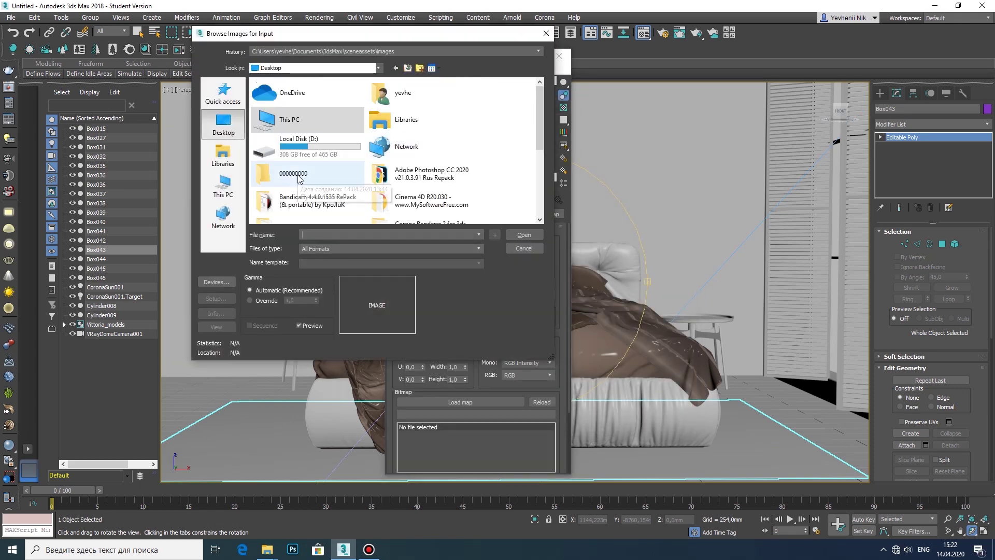
pyautogui.doubleClick(396, 114)
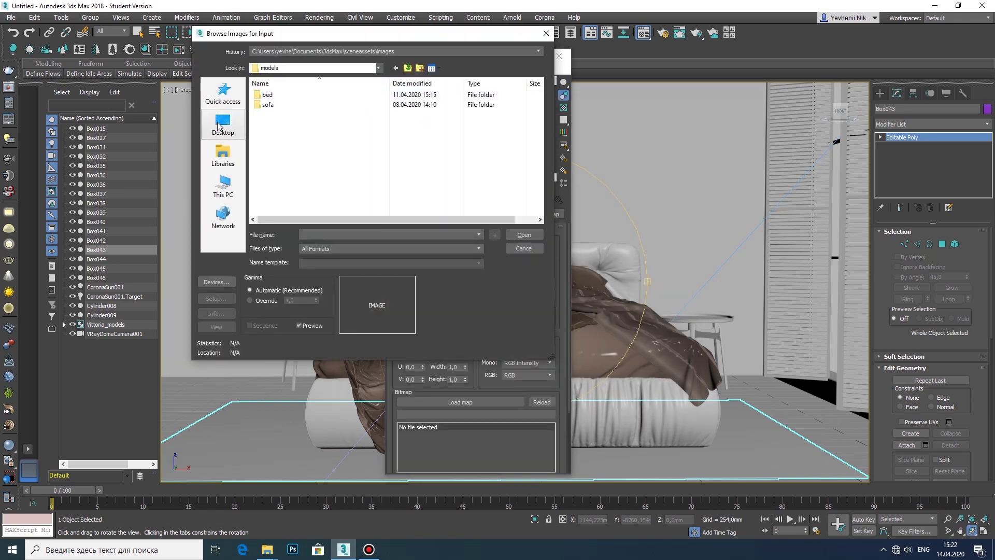
pyautogui.click(223, 123)
pyautogui.press('Return')
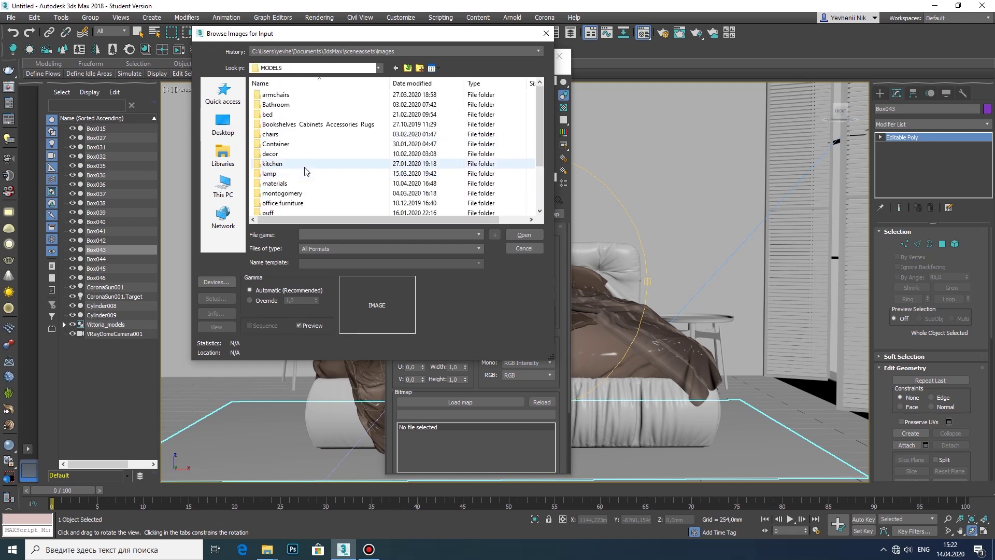
pyautogui.press('Return')
pyautogui.scroll(-2, 262, 125)
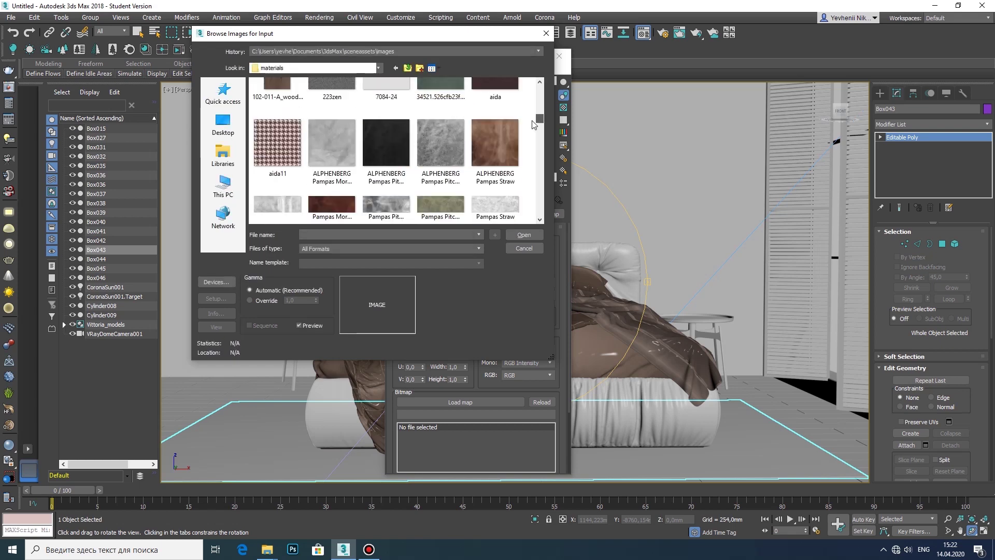
pyautogui.doubleClick(260, 125)
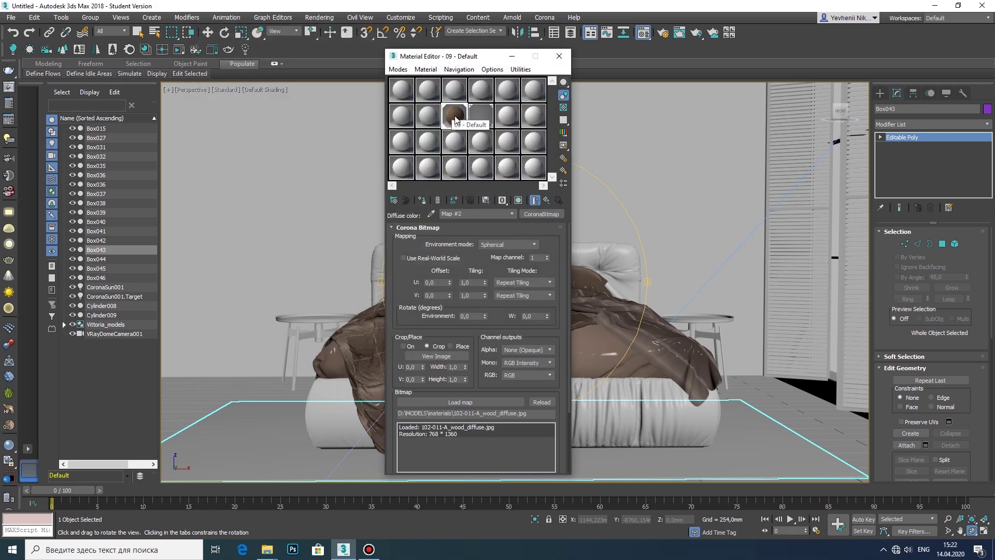
pyautogui.click(518, 200)
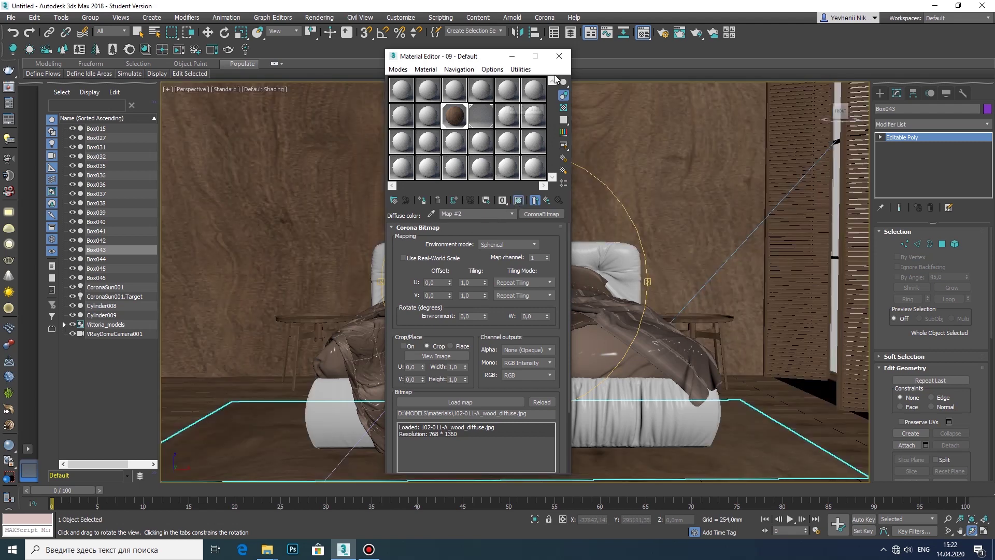
pyautogui.click(559, 56)
pyautogui.moveTo(513, 280); pyautogui.dragTo(513, 259)
# Apply a grey material to the rug under the bed and return to the parent wood CoronaMtl
pyautogui.press('w')
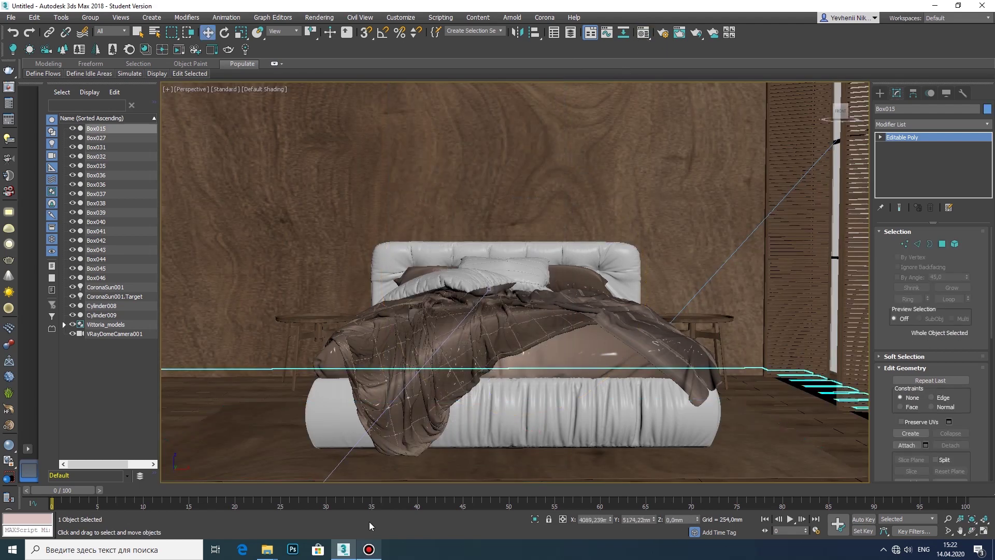
pyautogui.click(643, 32)
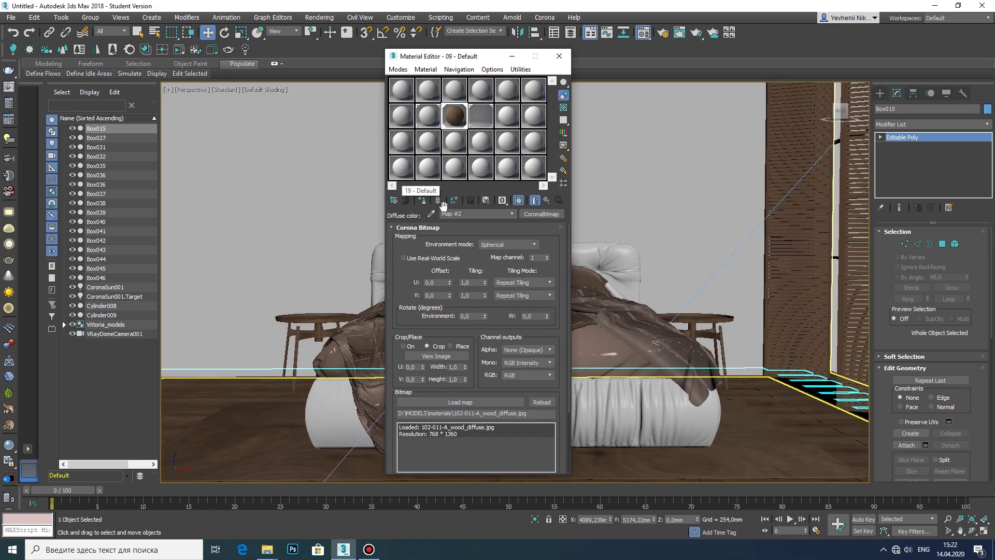
pyautogui.moveTo(407, 117); pyautogui.dragTo(249, 415)
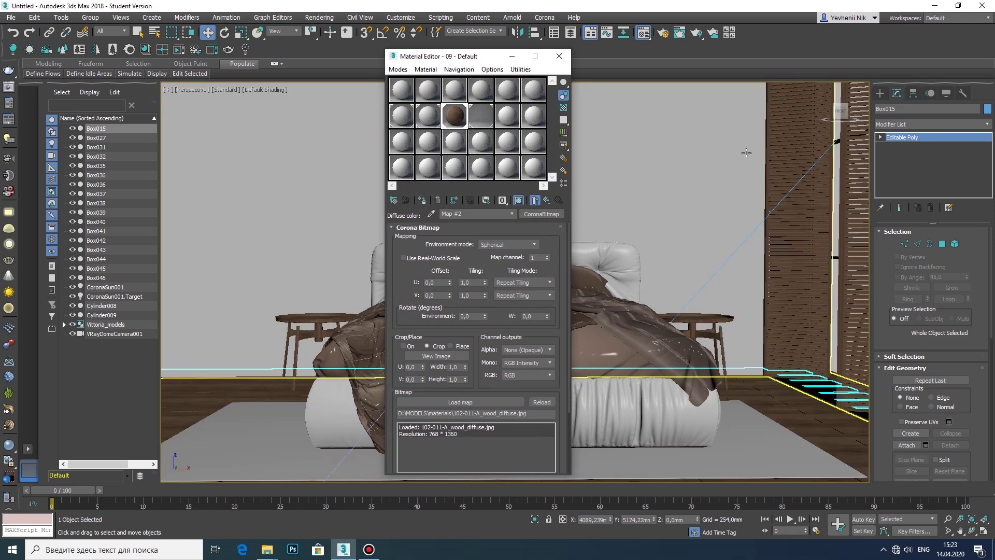
pyautogui.scroll(5, 221, 405)
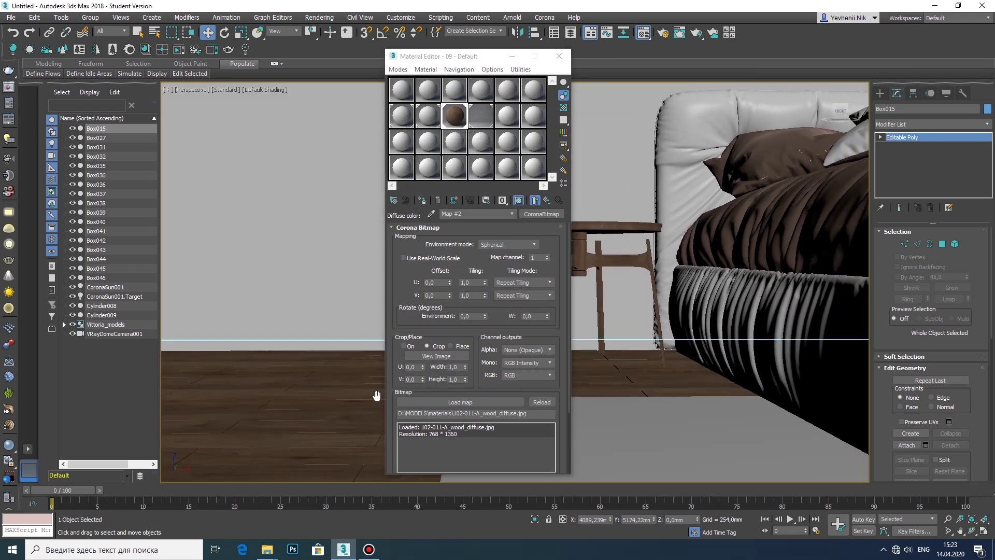
pyautogui.click(972, 530)
pyautogui.moveTo(588, 336); pyautogui.dragTo(604, 377)
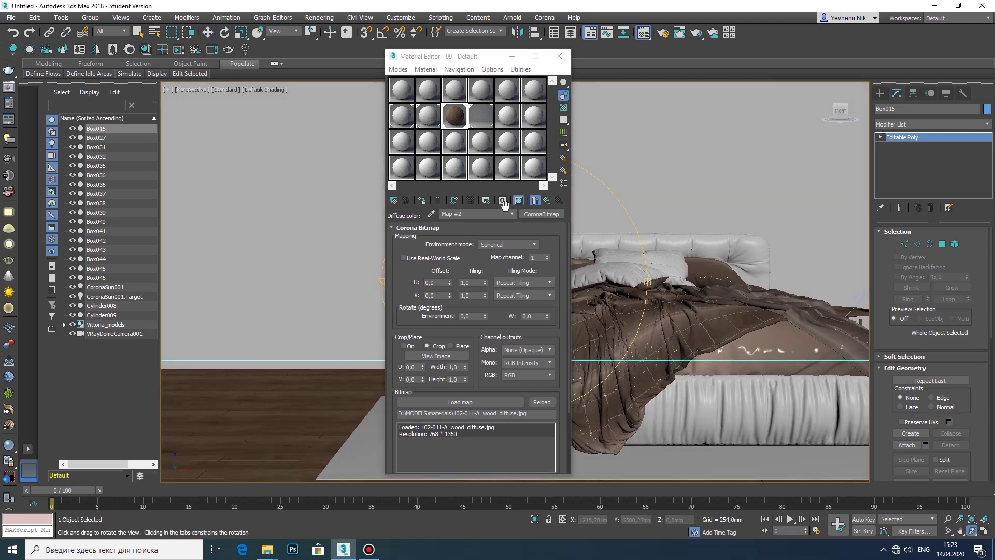
pyautogui.click(503, 201)
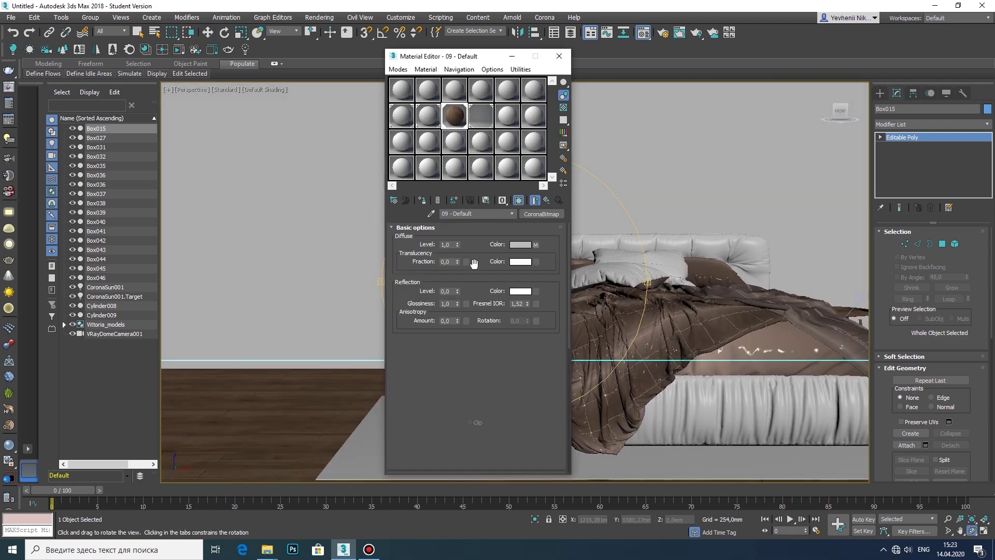
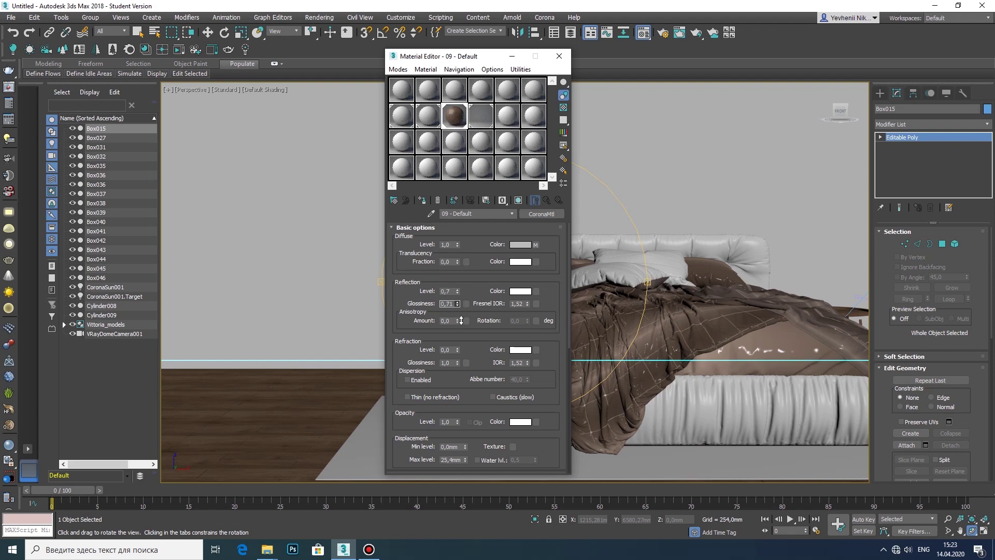
# Restore the earlier bed view, then run and close a Corona interactive render of the bedroom
pyautogui.moveTo(589, 277); pyautogui.dragTo(863, 455)
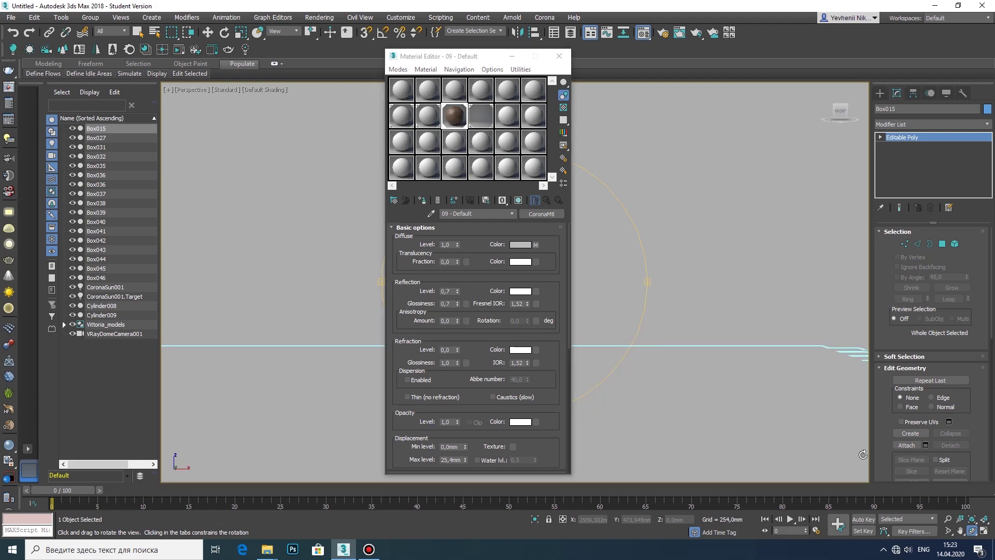
pyautogui.hotkey('shift', 'z')
pyautogui.hotkey('shift', 'z')
pyautogui.hotkey('shift', 'z')
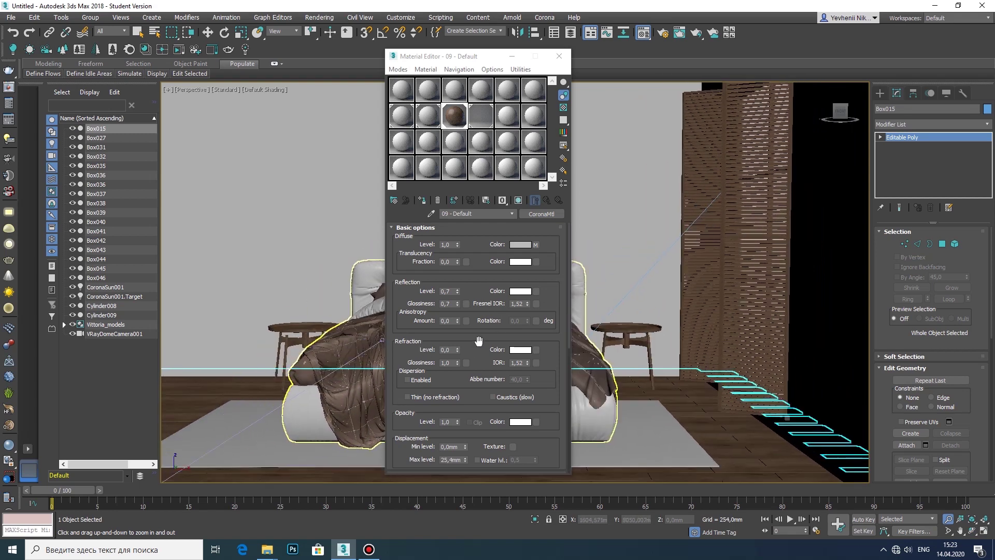
pyautogui.hotkey('shift', 'z')
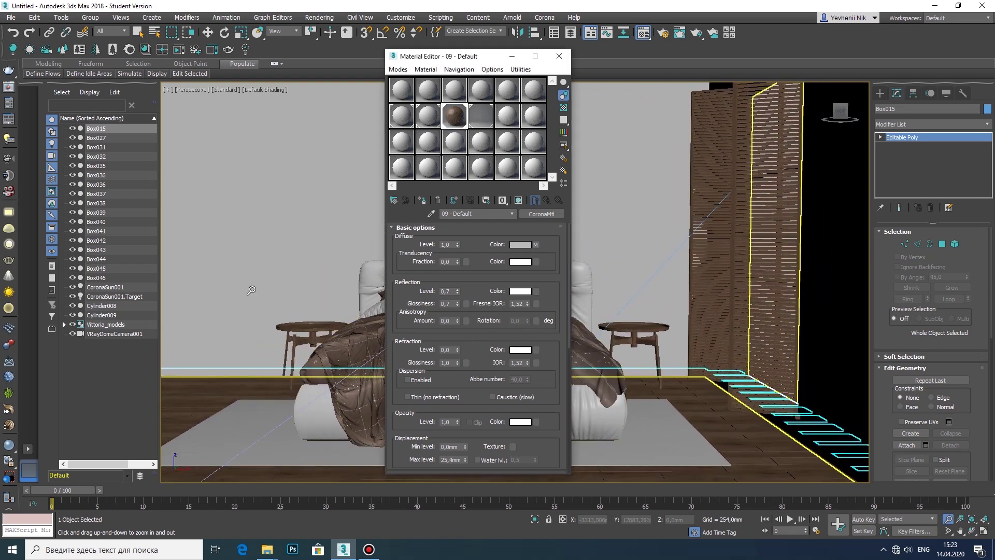
pyautogui.click(649, 32)
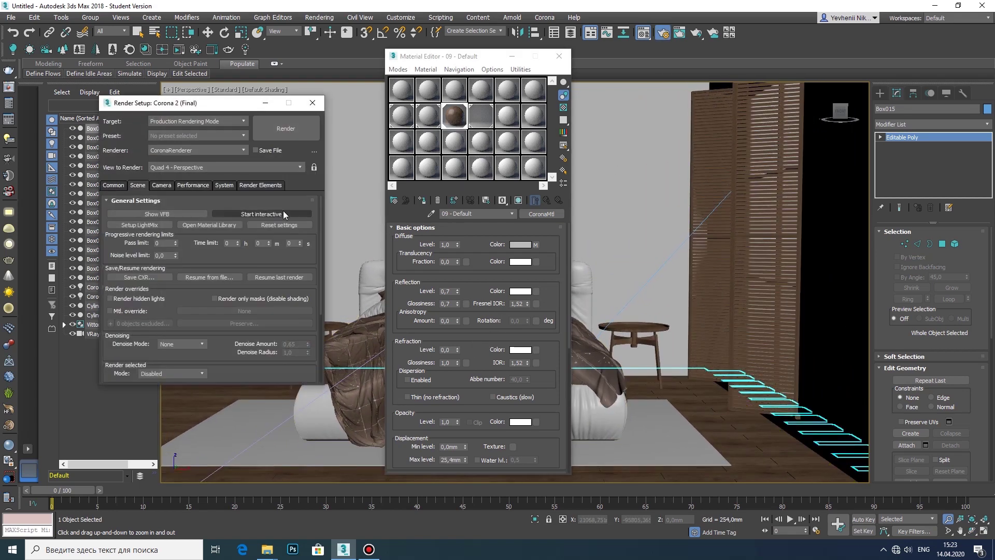
pyautogui.click(278, 214)
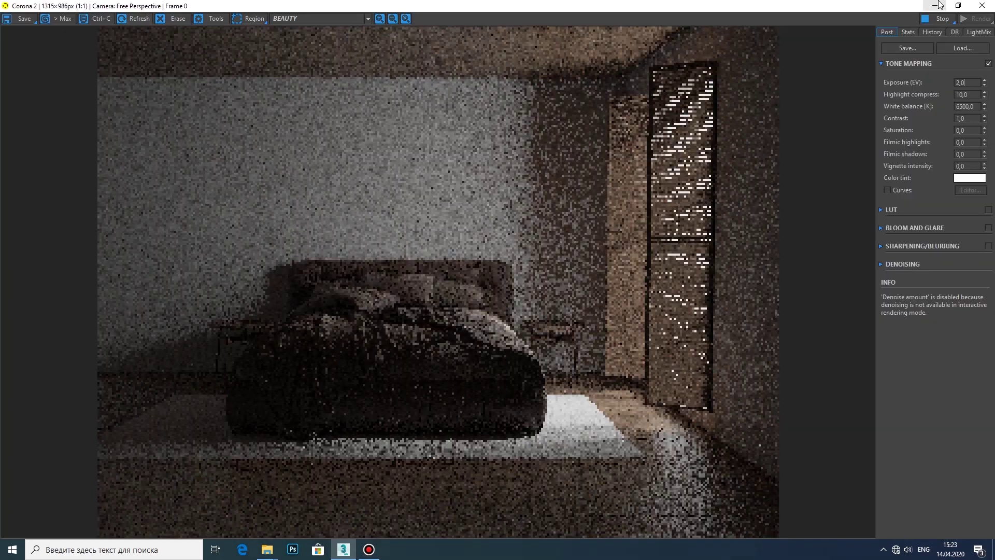
pyautogui.click(990, 5)
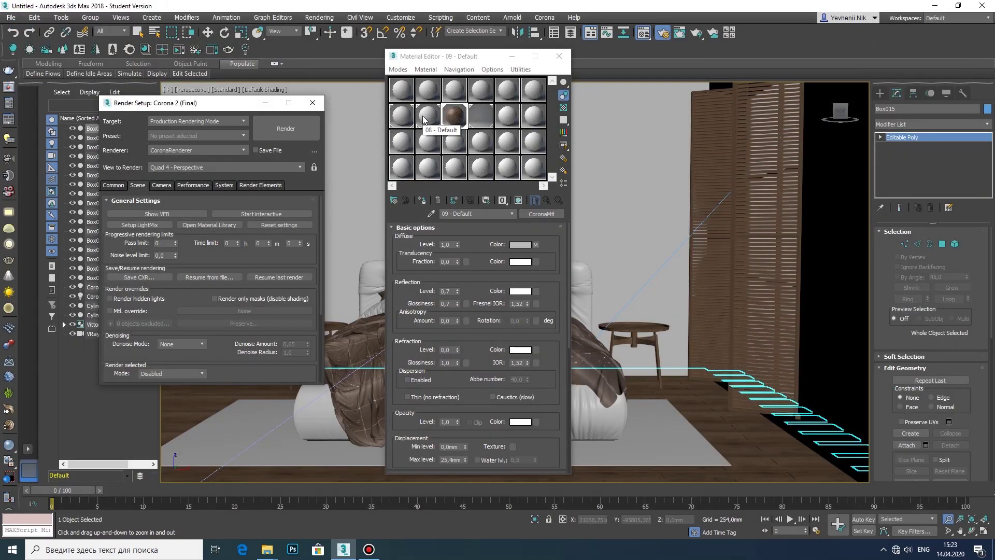
# Zoom out to show more of the room and re-run the interactive render, then close it
pyautogui.moveTo(581, 103); pyautogui.dragTo(581, 135)
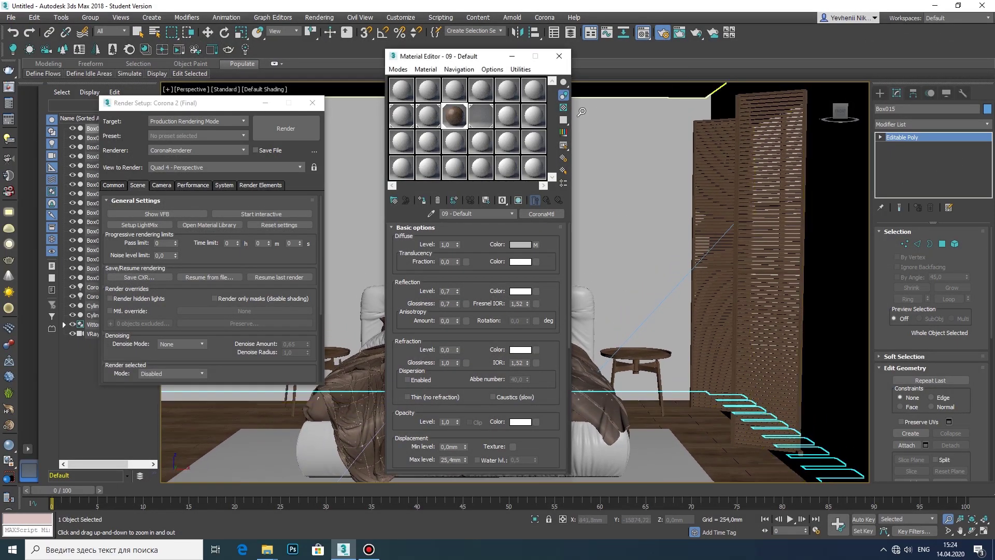
pyautogui.click(254, 213)
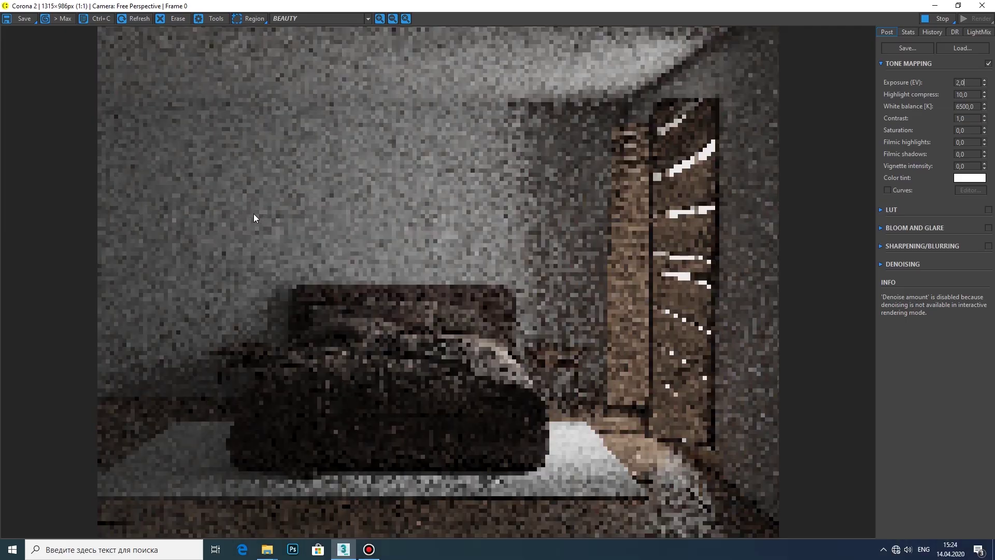
pyautogui.click(982, 5)
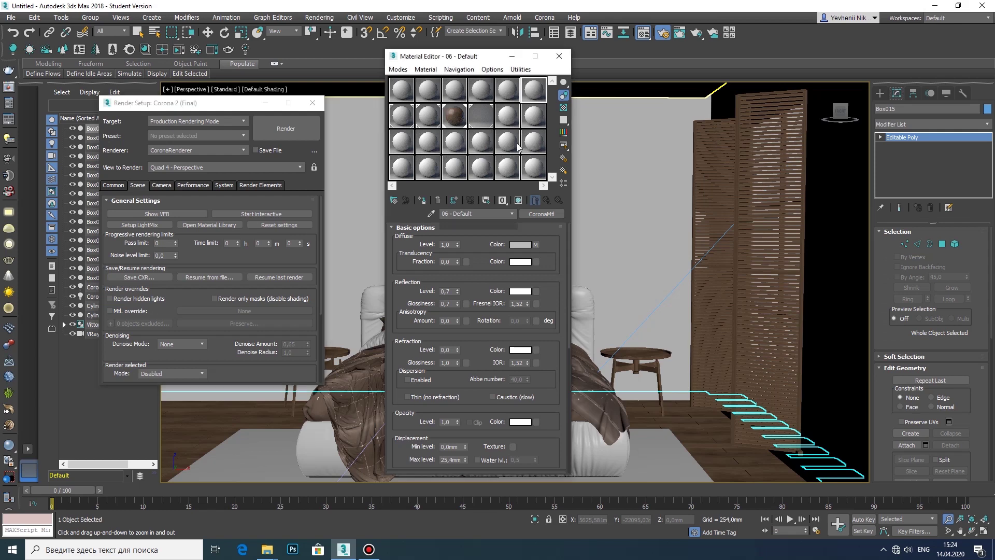
# Darken material 06's diffuse colour to near-black (Value 3)
pyautogui.click(520, 244)
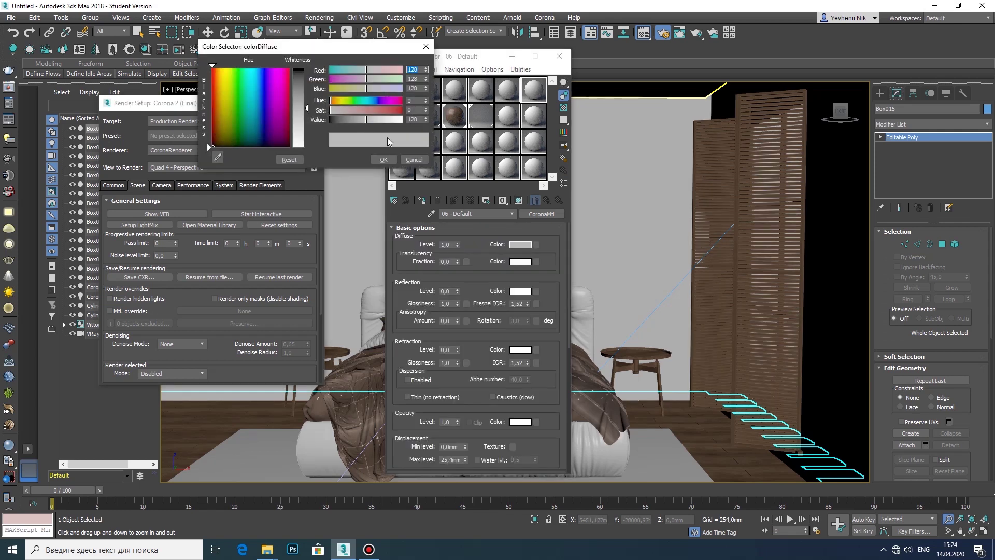
pyautogui.click(383, 159)
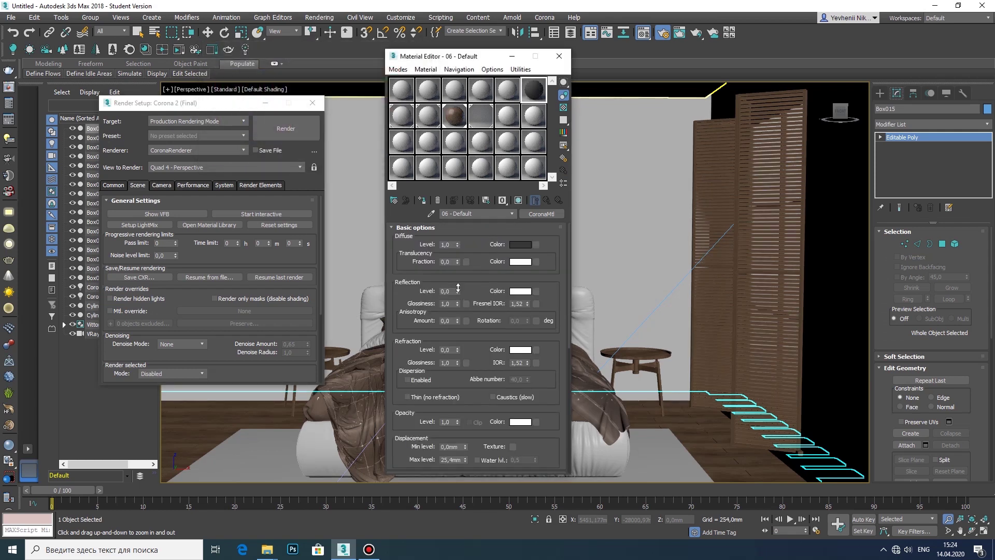
pyautogui.click(520, 244)
pyautogui.moveTo(373, 119); pyautogui.dragTo(332, 121)
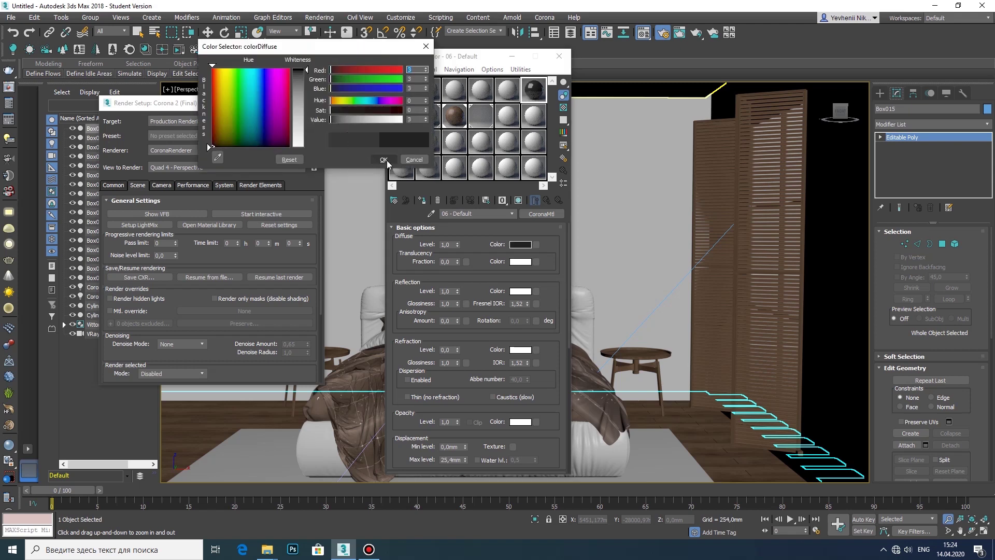
pyautogui.click(384, 159)
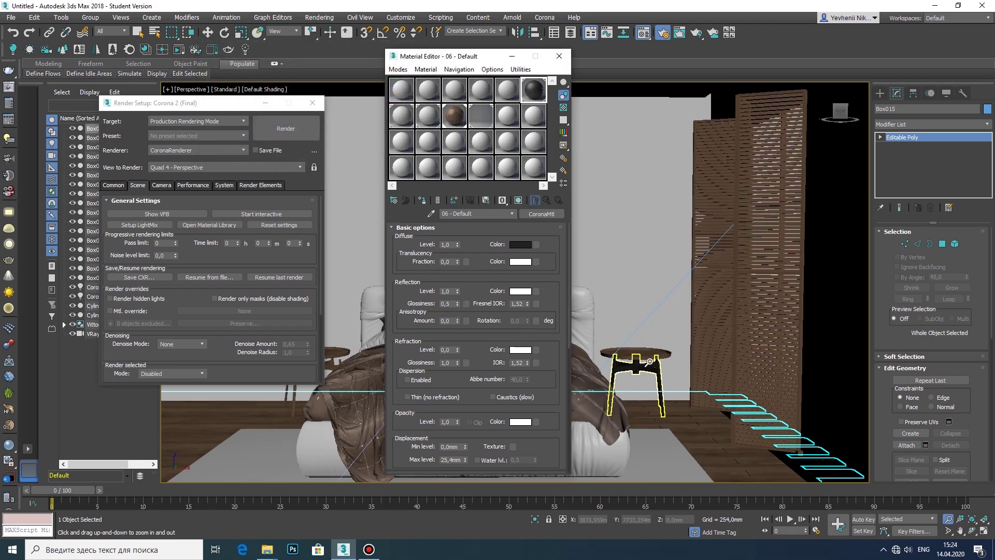
# Close the render settings and switch the Material Editor to slot 07
pyautogui.keyDown('alt'); pyautogui.moveTo(641, 371); pyautogui.dragTo(466, 357, button='middle'); pyautogui.keyUp('alt')
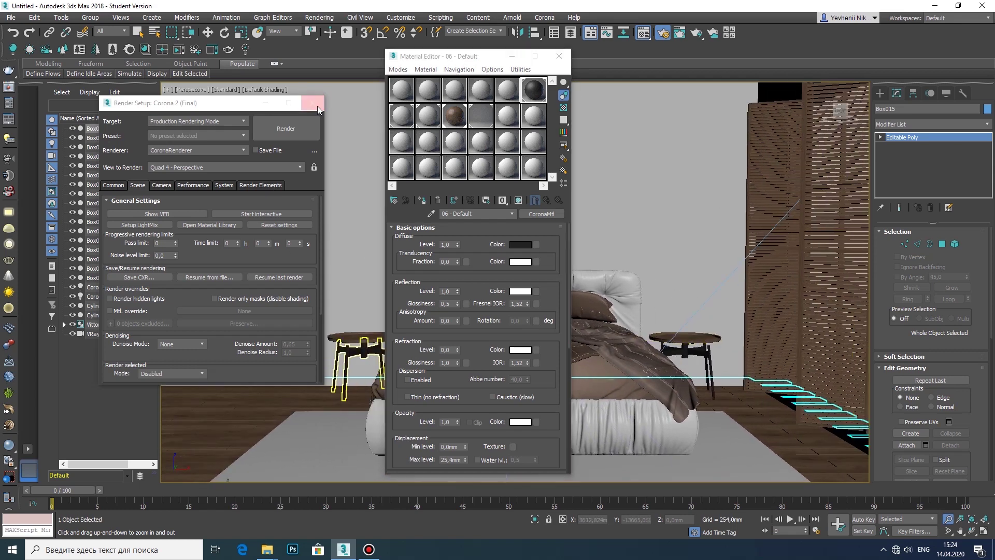
pyautogui.click(313, 103)
pyautogui.moveTo(673, 151); pyautogui.dragTo(694, 137, button='middle')
pyautogui.scroll(-1, 300, 293)
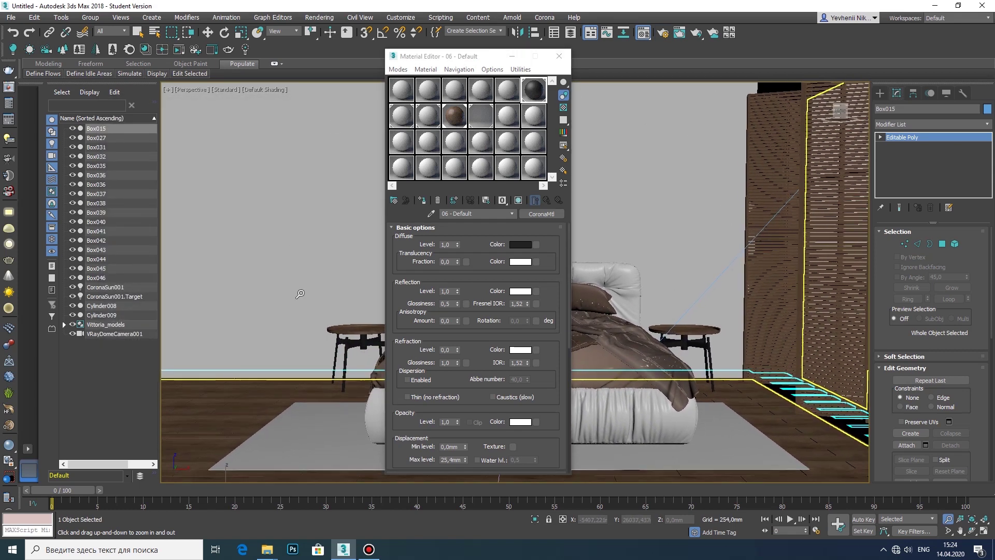
pyautogui.click(409, 125)
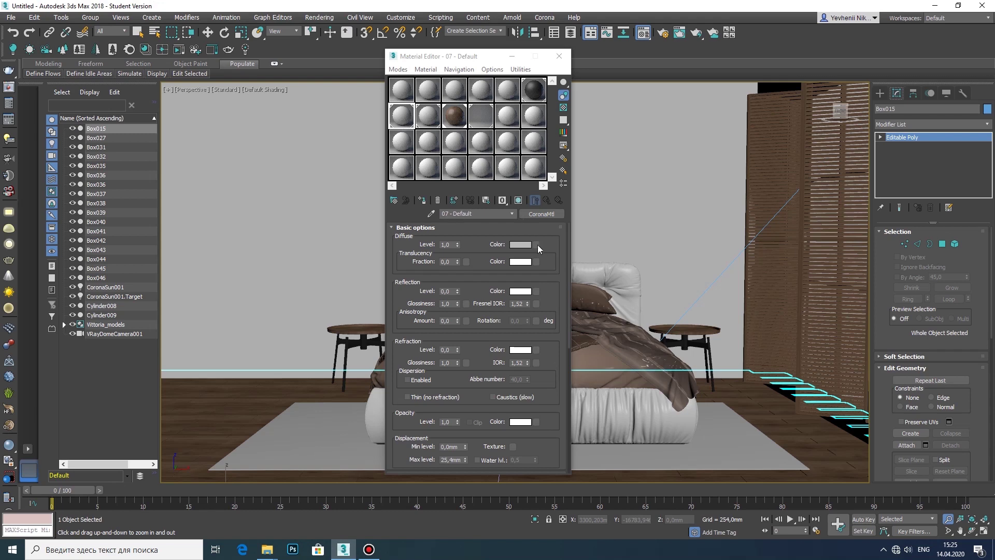
# Load kover.jpeg as material 07's diffuse CoronaBitmap and show it shaded in the viewport
pyautogui.click(536, 245)
pyautogui.doubleClick(518, 179)
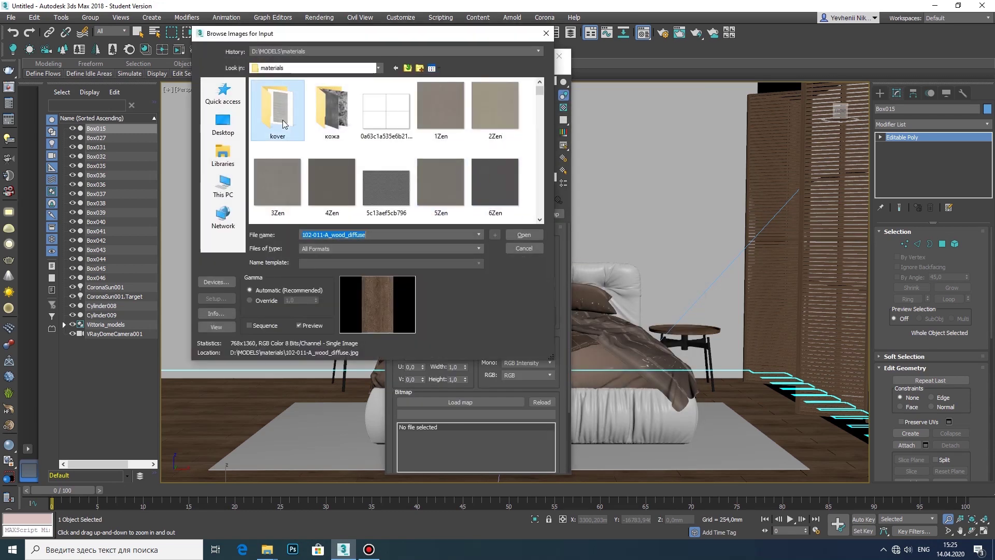
pyautogui.doubleClick(292, 102)
pyautogui.click(539, 235)
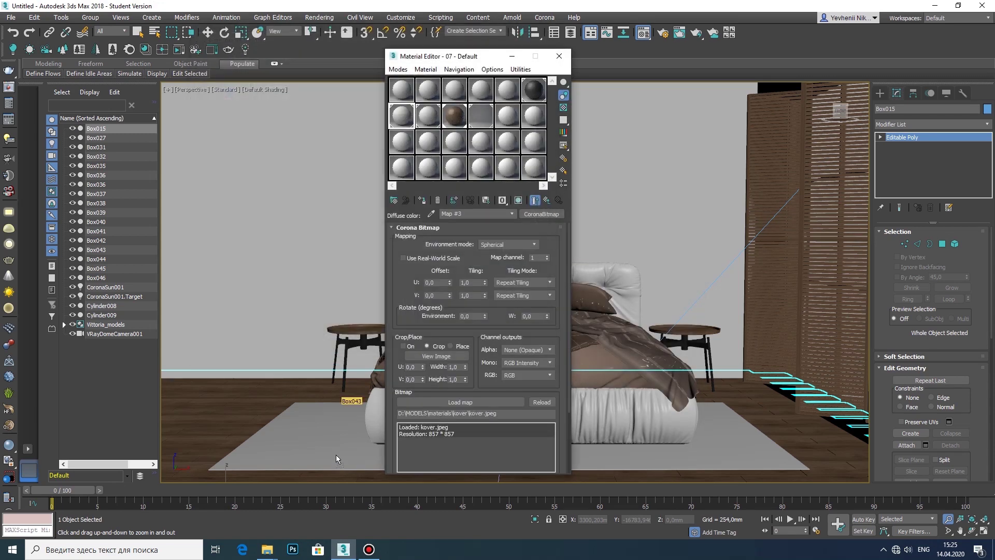
pyautogui.click(518, 200)
# Select the rug Box043 and bring up the Modifier List
pyautogui.rightClick(685, 429)
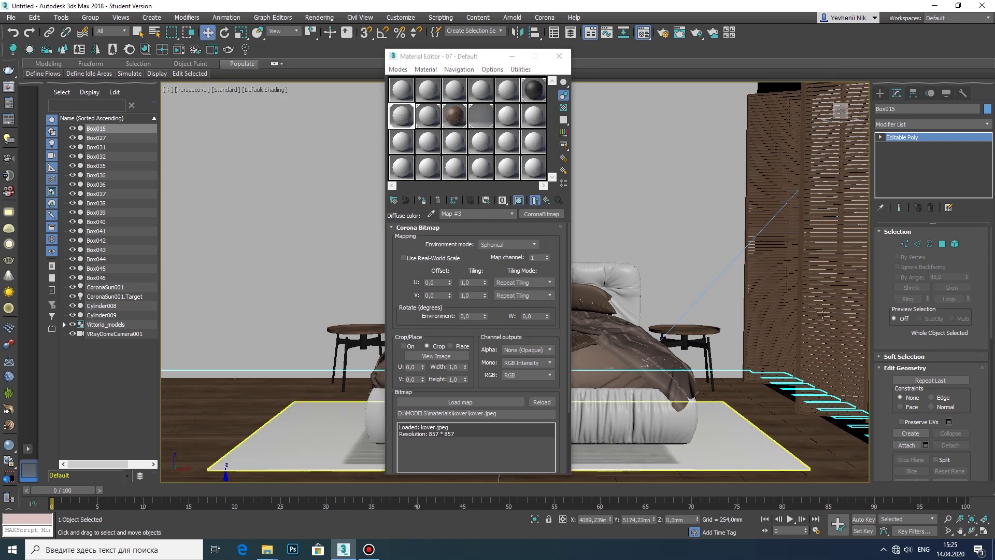
pyautogui.click(720, 447)
pyautogui.click(930, 124)
pyautogui.scroll(-10, 932, 311)
# Add a UVW Map modifier to the rug and close the Material Editor
pyautogui.click(948, 426)
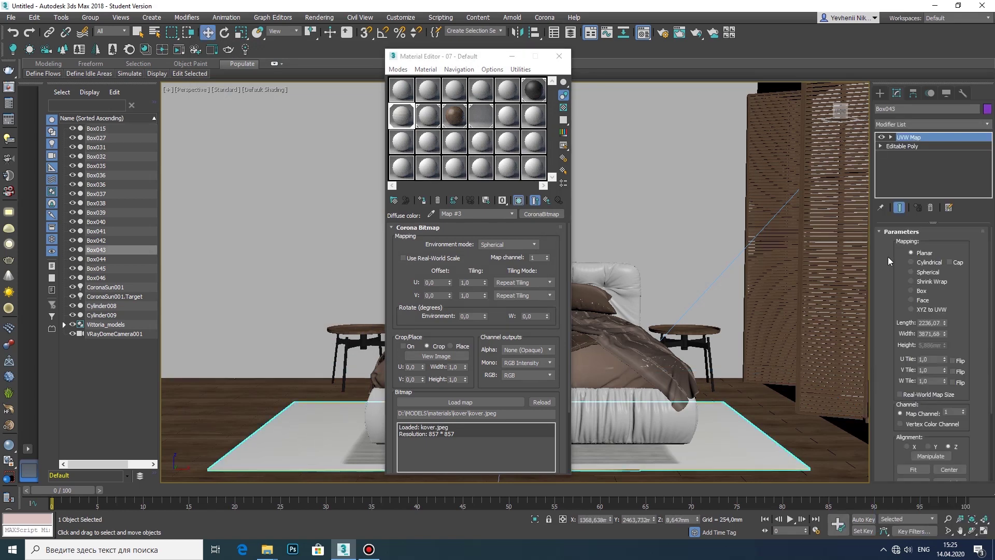
pyautogui.click(560, 59)
pyautogui.scroll(5, 586, 369)
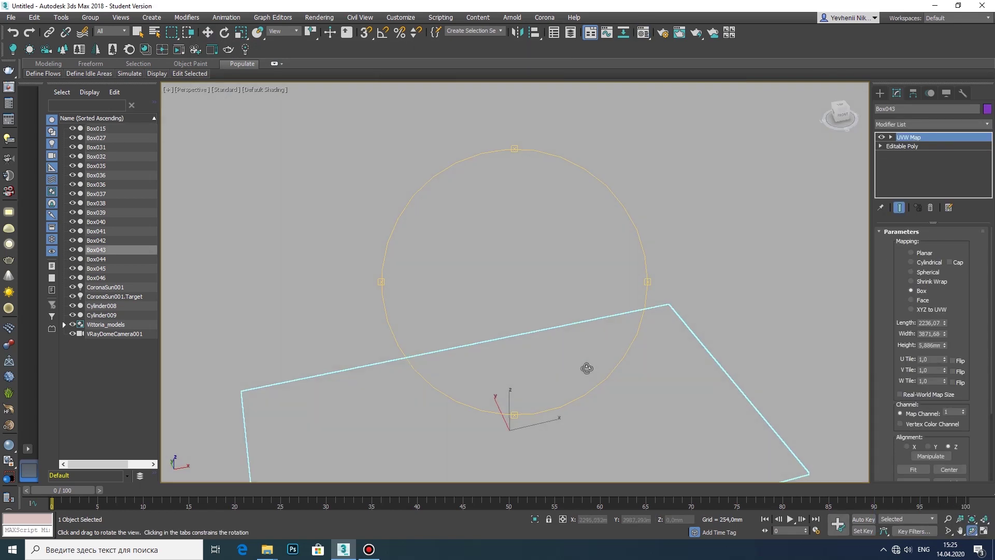
pyautogui.moveTo(586, 369)
pyautogui.mouseDown()
pyautogui.moveTo(558, 310)
pyautogui.moveTo(710, 285)
pyautogui.mouseUp()
pyautogui.rightClick(710, 285)
# Select the rug's UVW Map gizmo and rotate and scale it to stretch the texture
pyautogui.click(890, 137)
pyautogui.click(909, 146)
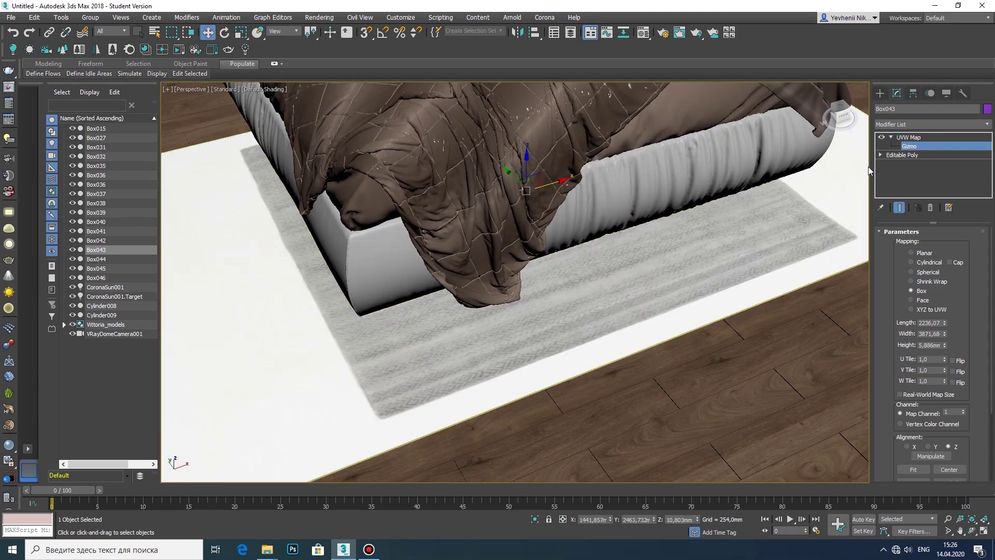
pyautogui.moveTo(570, 259)
pyautogui.keyDown('alt'); pyautogui.mouseDown(button='middle')
pyautogui.moveTo(414, 218)
pyautogui.moveTo(502, 233)
pyautogui.mouseUp(button='middle'); pyautogui.keyUp('alt')
pyautogui.press('r')
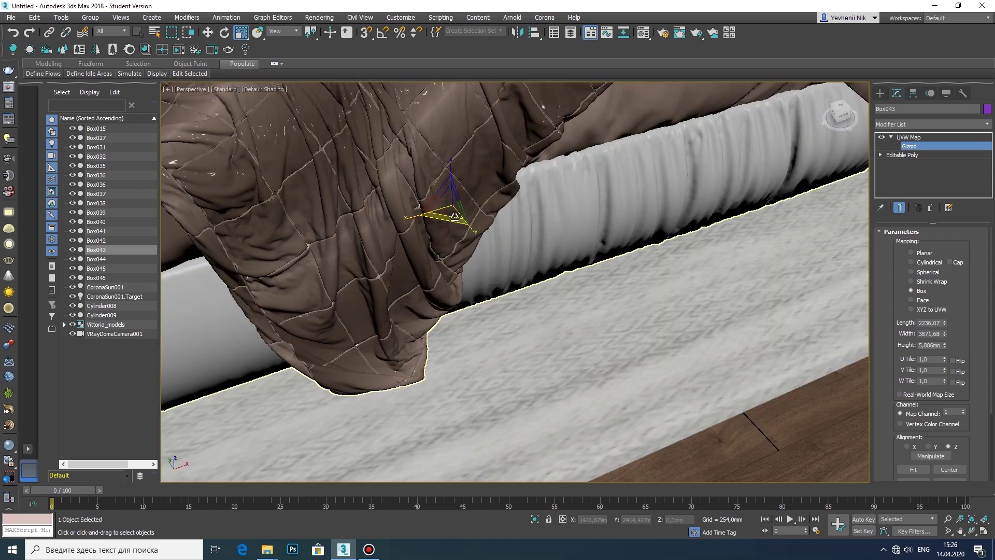
pyautogui.press('e')
pyautogui.moveTo(432, 245); pyautogui.dragTo(431, 246)
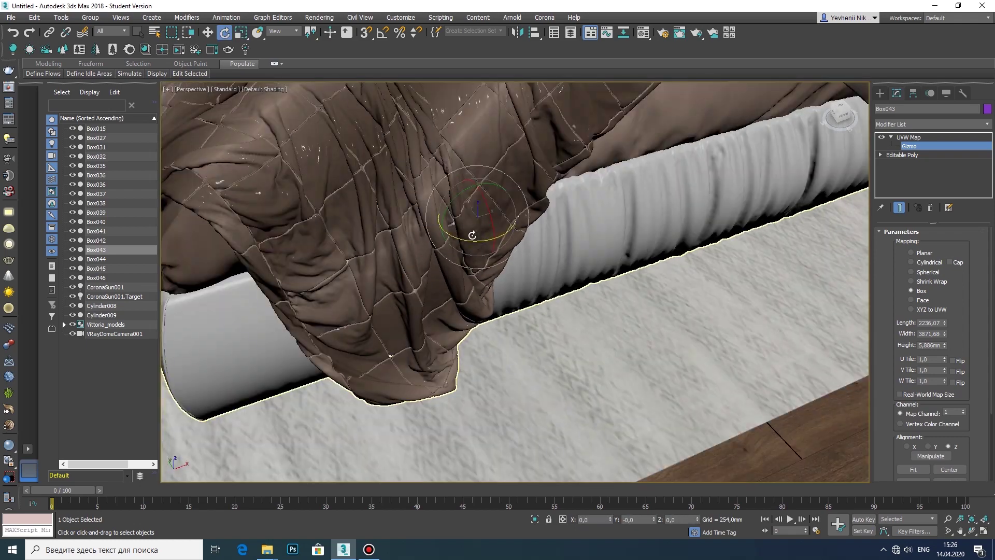
pyautogui.press('r')
pyautogui.moveTo(490, 209); pyautogui.dragTo(481, 206)
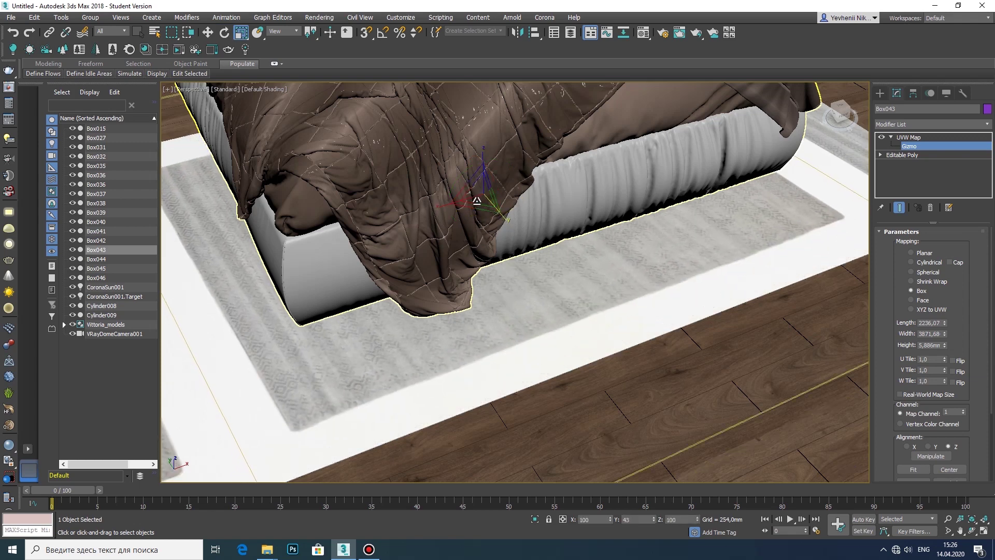
# Fine-tune the gizmo's rotation and scale, then convert the rug to Editable Poly
pyautogui.keyDown('alt'); pyautogui.moveTo(439, 207); pyautogui.dragTo(507, 210, button='middle'); pyautogui.keyUp('alt')
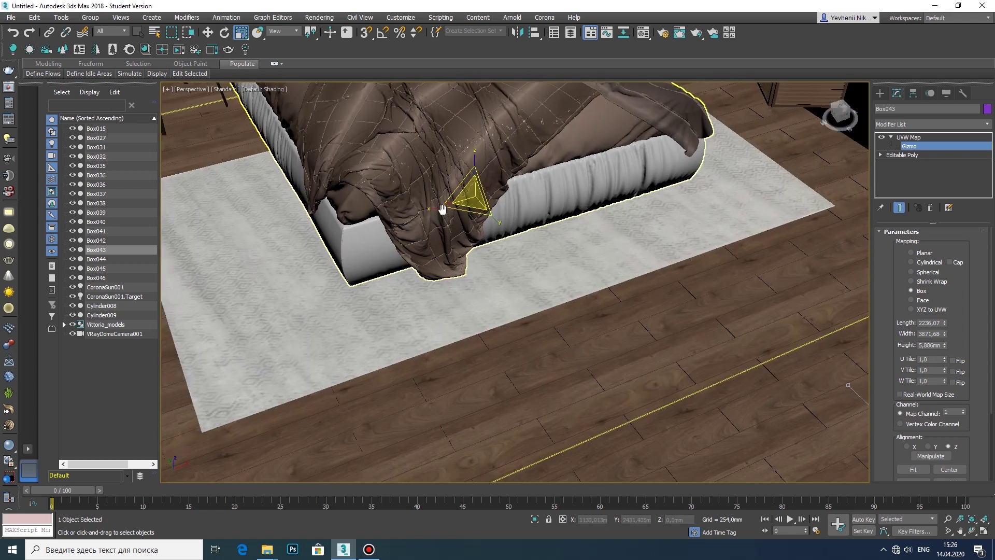
pyautogui.press('e')
pyautogui.moveTo(507, 211); pyautogui.dragTo(458, 209)
pyautogui.press('e')
pyautogui.press('r')
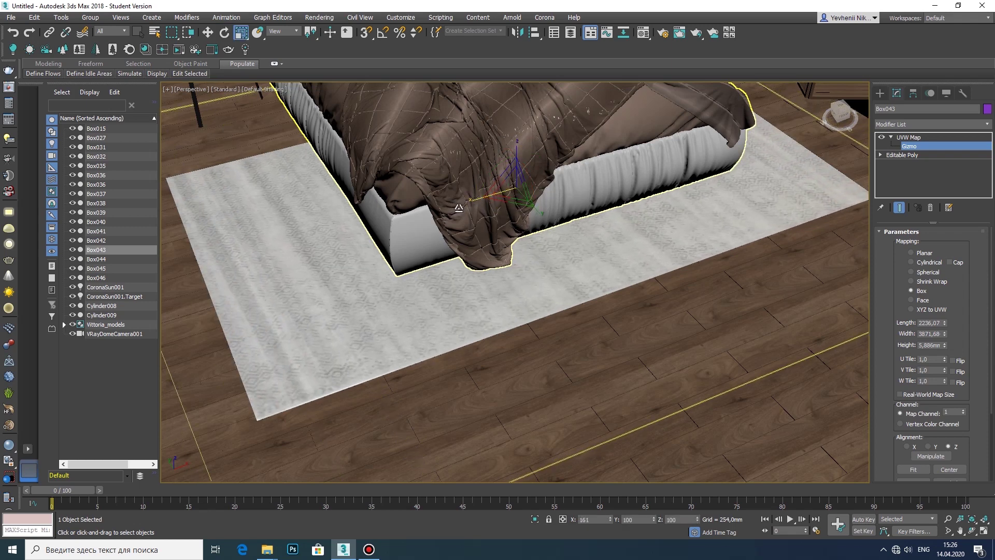
pyautogui.moveTo(526, 203)
pyautogui.mouseDown()
pyautogui.moveTo(502, 182)
pyautogui.moveTo(531, 209)
pyautogui.mouseUp()
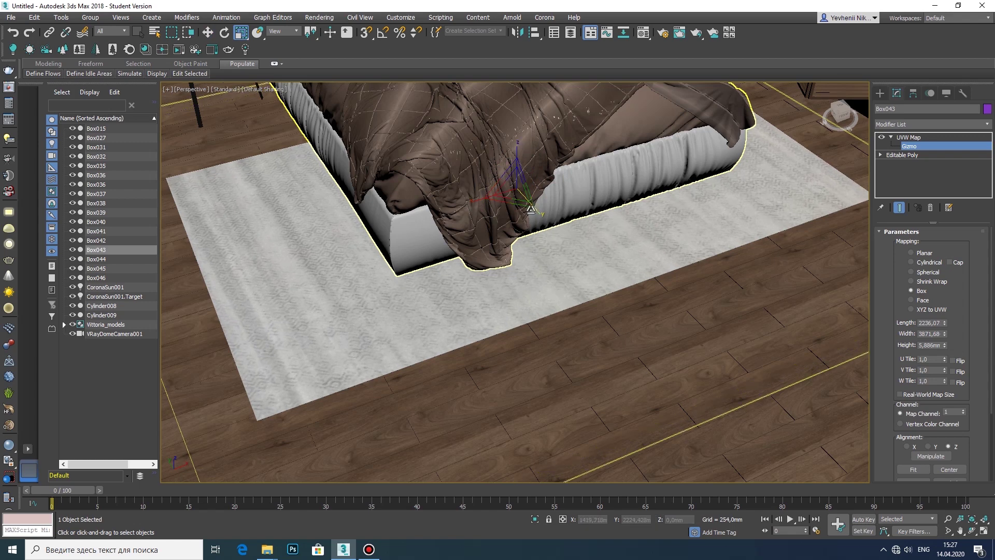
pyautogui.rightClick(468, 279)
pyautogui.click(574, 384)
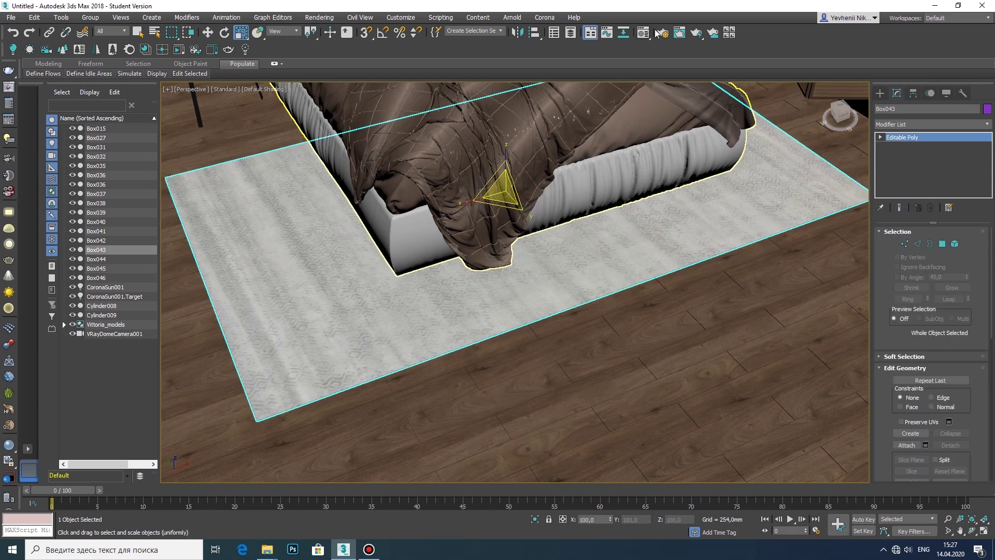
# Add a kover.jpeg CoronaBitmap as the rug material's bump map
pyautogui.press('F10')
pyautogui.click(317, 98)
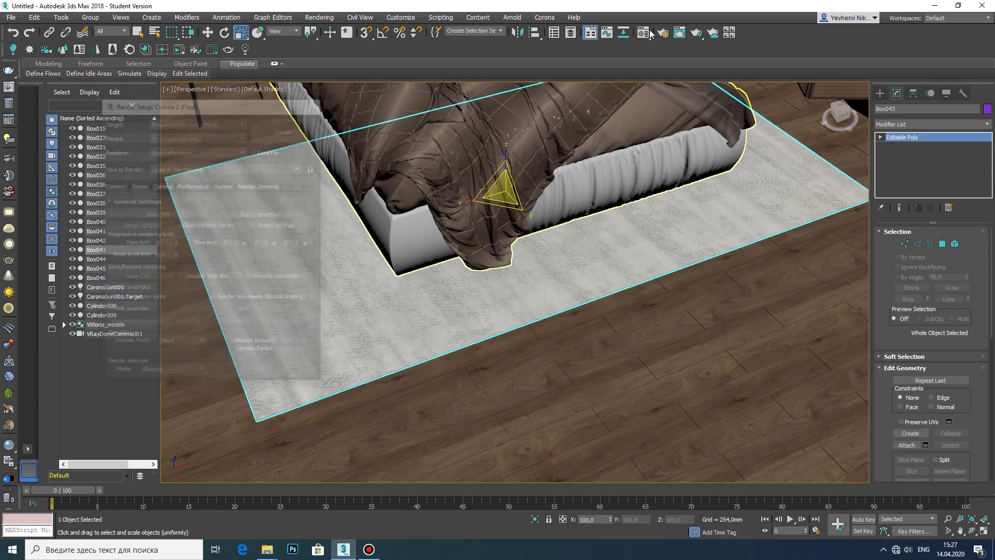
pyautogui.press('m')
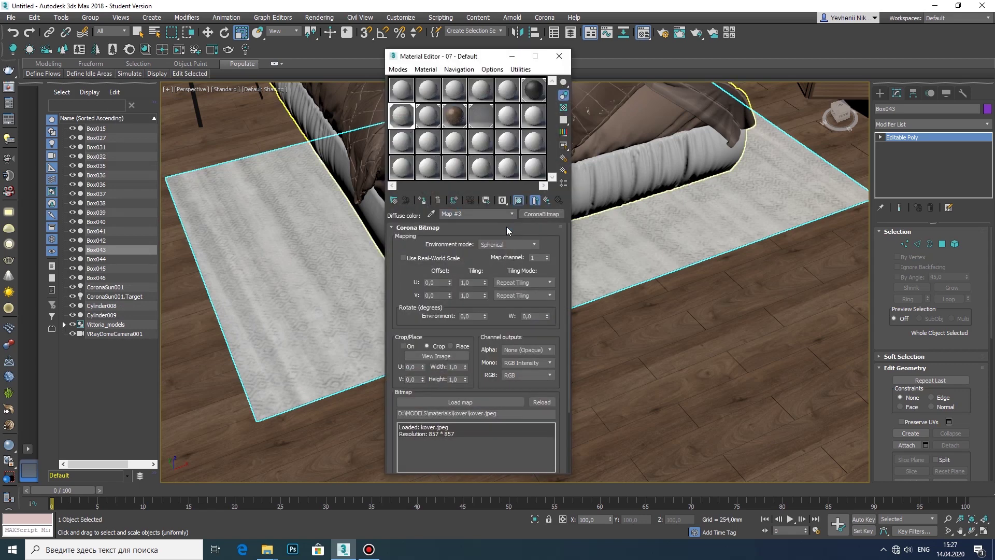
pyautogui.click(481, 339)
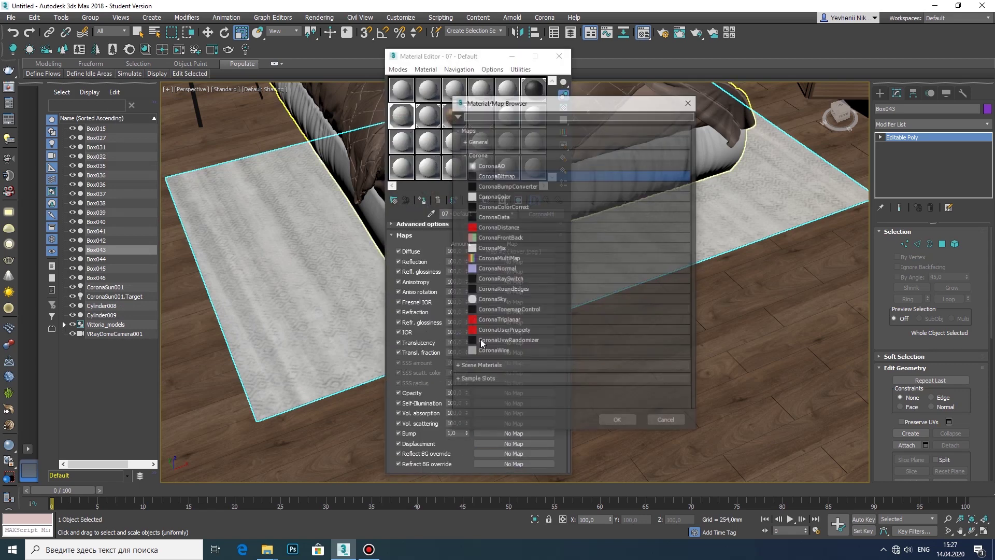
pyautogui.doubleClick(536, 178)
pyautogui.click(527, 252)
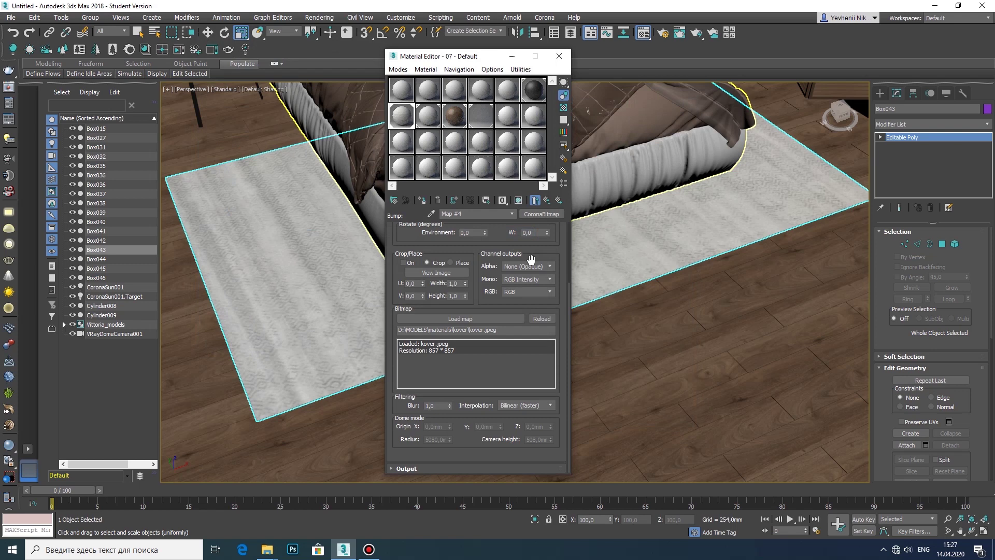
pyautogui.click(512, 214)
pyautogui.click(466, 228)
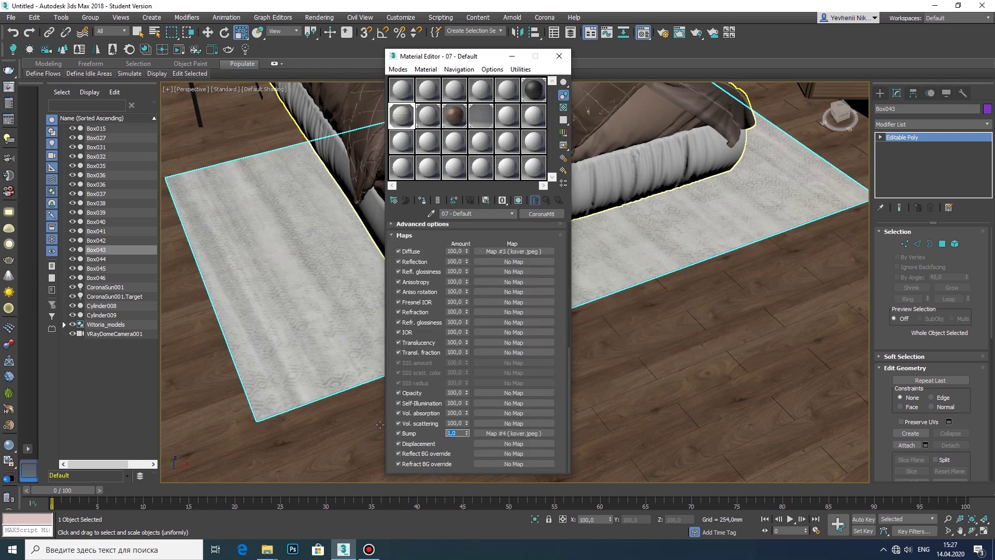
pyautogui.scroll(5, 463, 289)
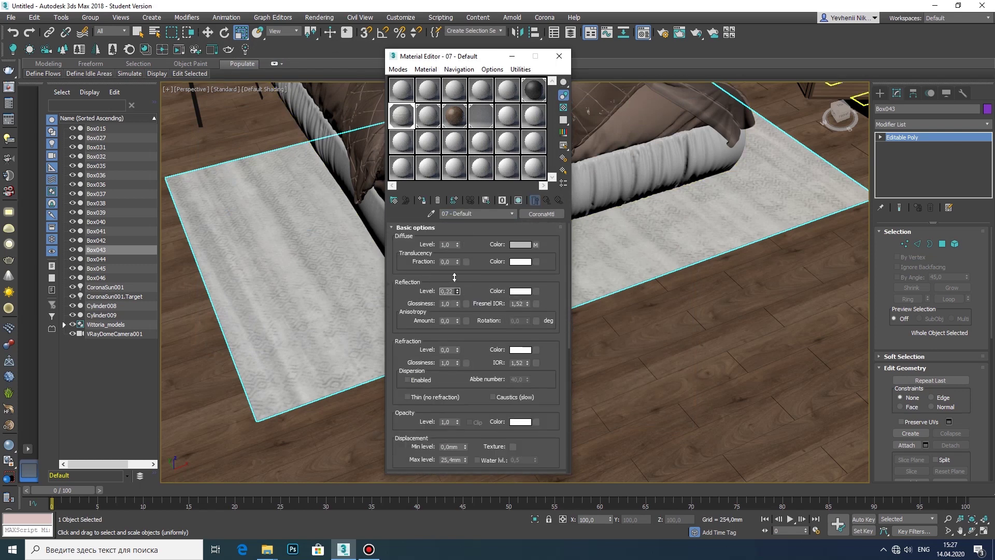
# Set rug reflection 0,6 with glossiness 0,1 and save the scene as 1.max
pyautogui.moveTo(458, 302); pyautogui.dragTo(454, 352)
pyautogui.click(559, 56)
pyautogui.click(11, 17)
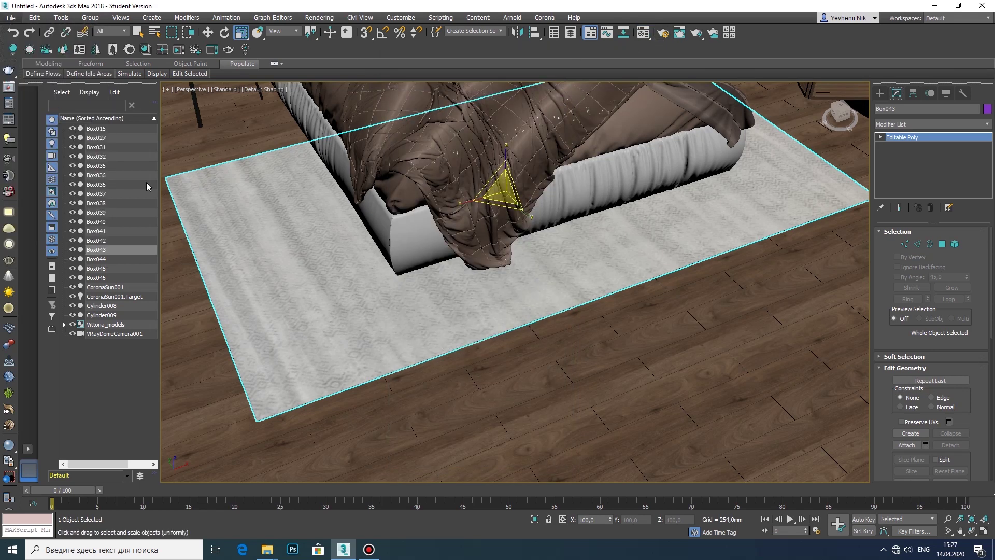
pyautogui.hotkey('ctrl', 's')
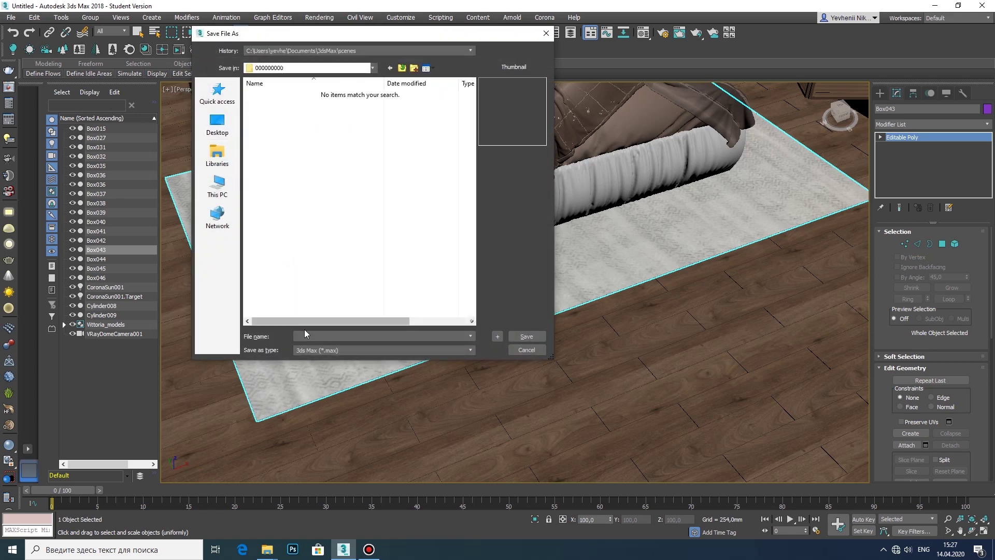
pyautogui.write('1')
pyautogui.press('Return')
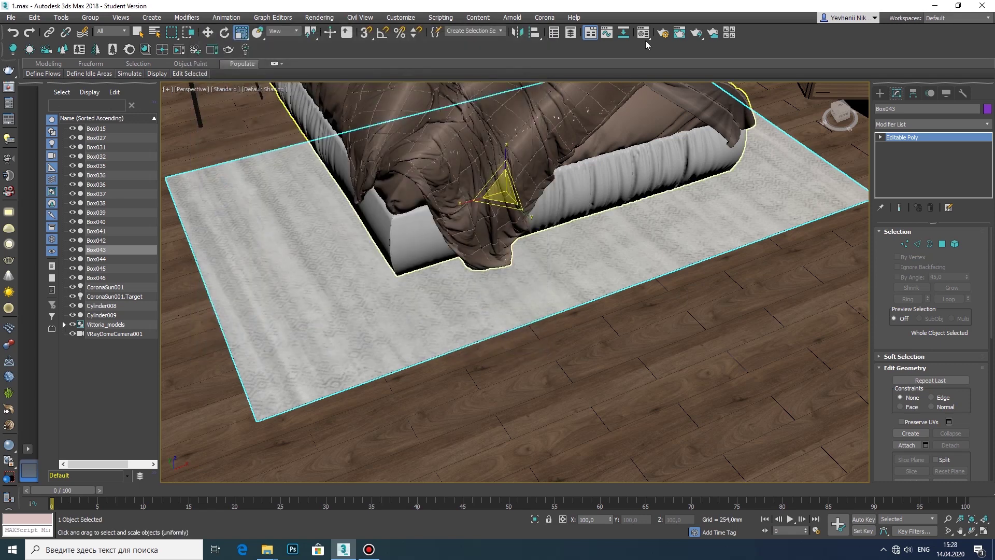
# Run a Corona interactive render to check the rug, then minimize the frame buffer
pyautogui.press('F10')
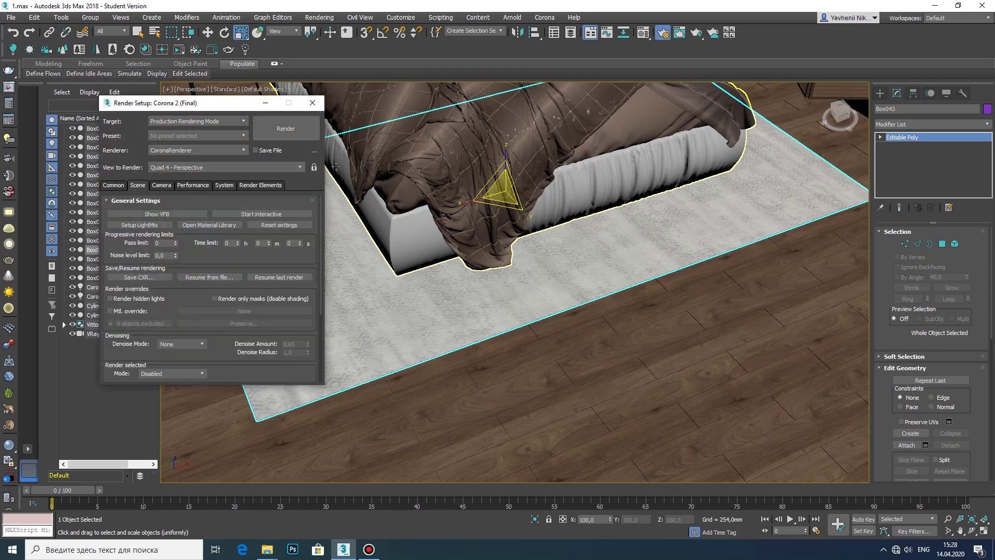
pyautogui.click(283, 214)
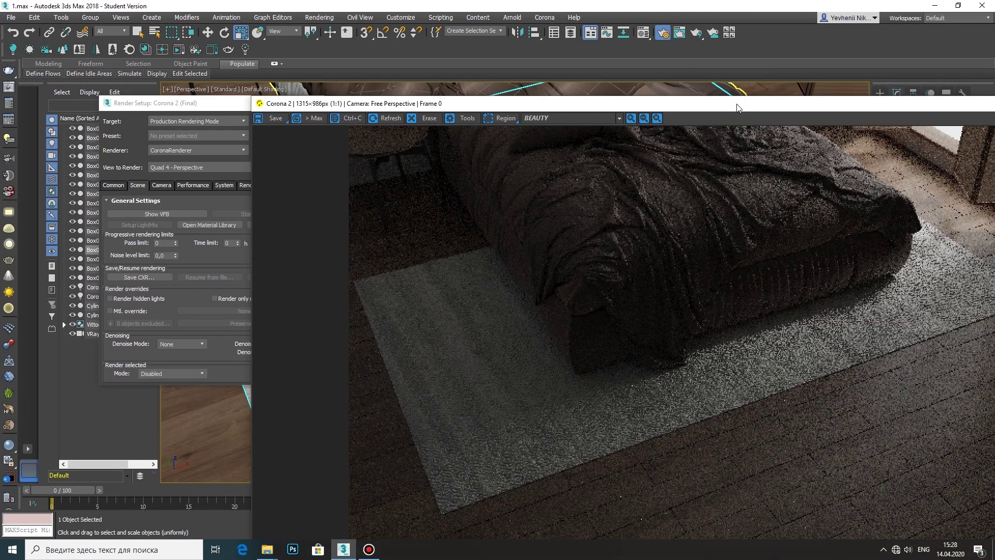
pyautogui.moveTo(736, 108); pyautogui.dragTo(498, 102)
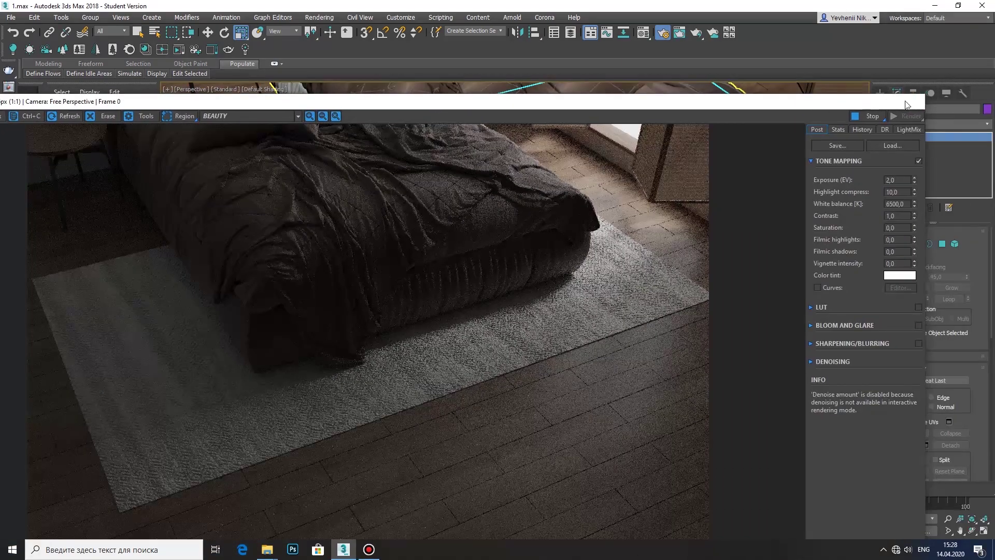
pyautogui.click(887, 99)
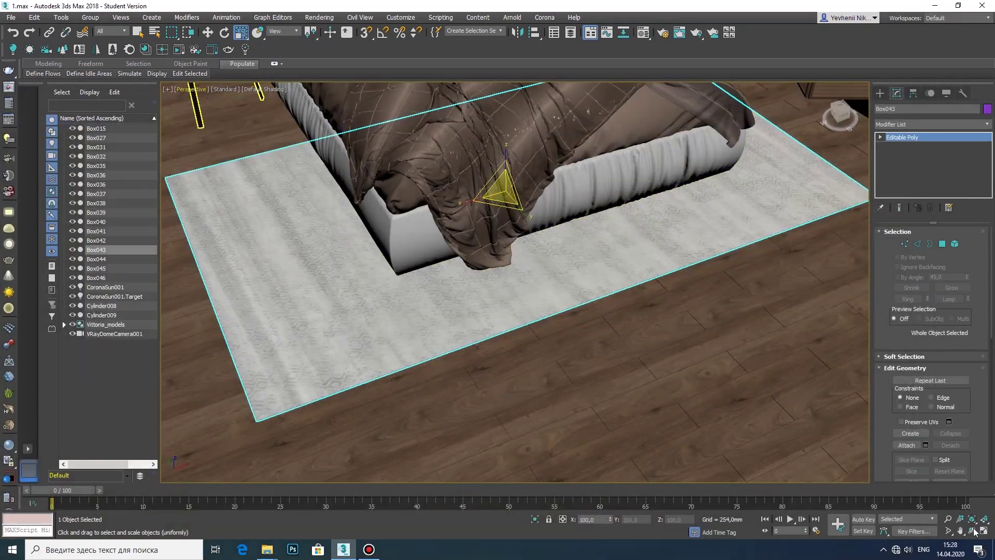
# Orbit to a low frontal view of the bed and restart the interactive render
pyautogui.click(973, 531)
pyautogui.moveTo(497, 322); pyautogui.dragTo(493, 342)
pyautogui.moveTo(535, 307)
pyautogui.mouseDown()
pyautogui.moveTo(516, 330)
pyautogui.moveTo(524, 330)
pyautogui.mouseUp()
pyautogui.moveTo(570, 234); pyautogui.dragTo(568, 233)
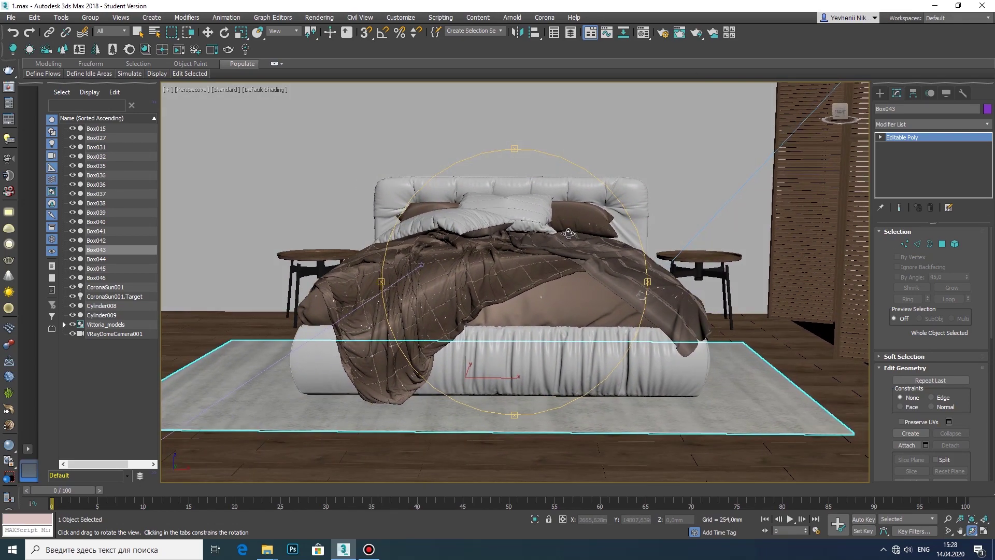
pyautogui.press('F10')
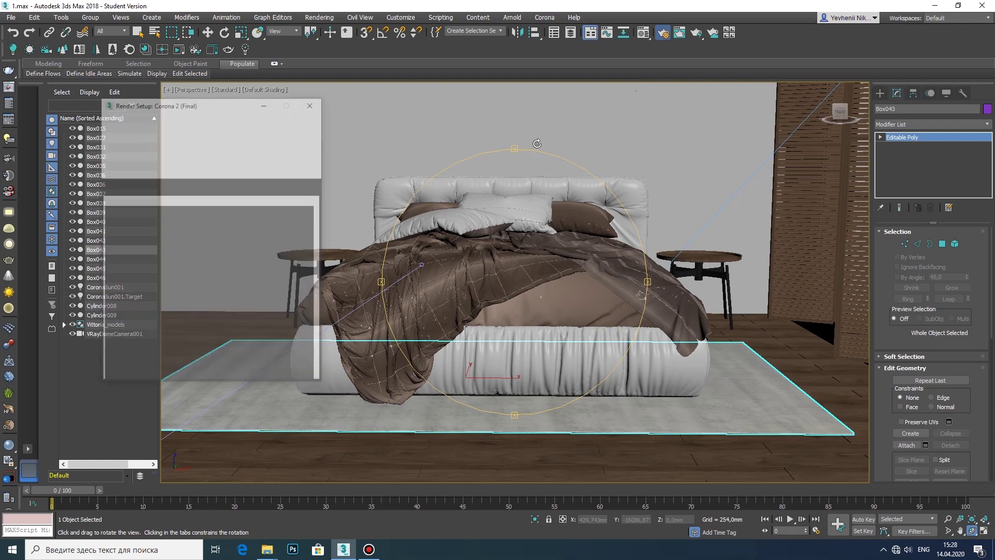
pyautogui.click(303, 215)
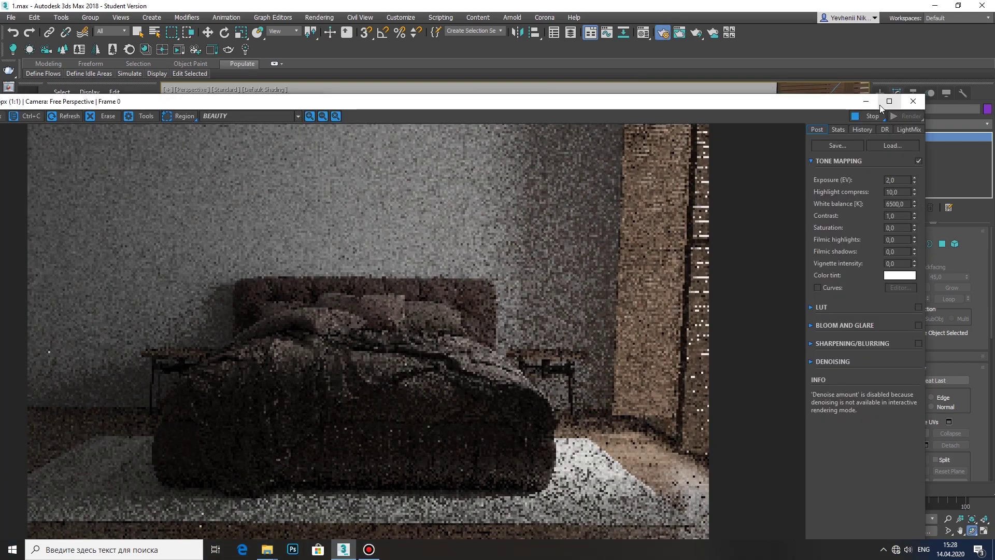
pyautogui.moveTo(618, 97); pyautogui.dragTo(619, 4)
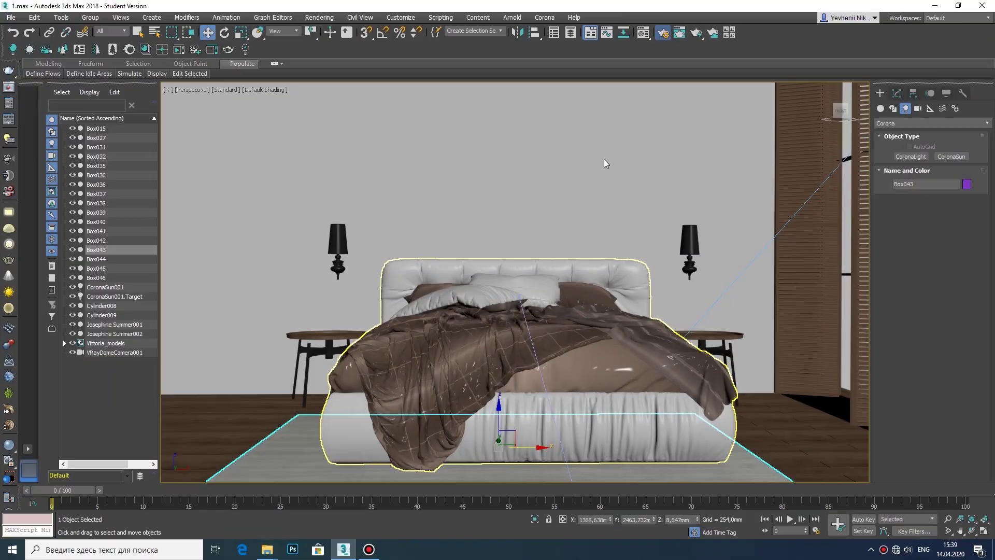
# Restart the interactive render, then close the frame buffer and render settings
pyautogui.press('F10')
pyautogui.click(261, 212)
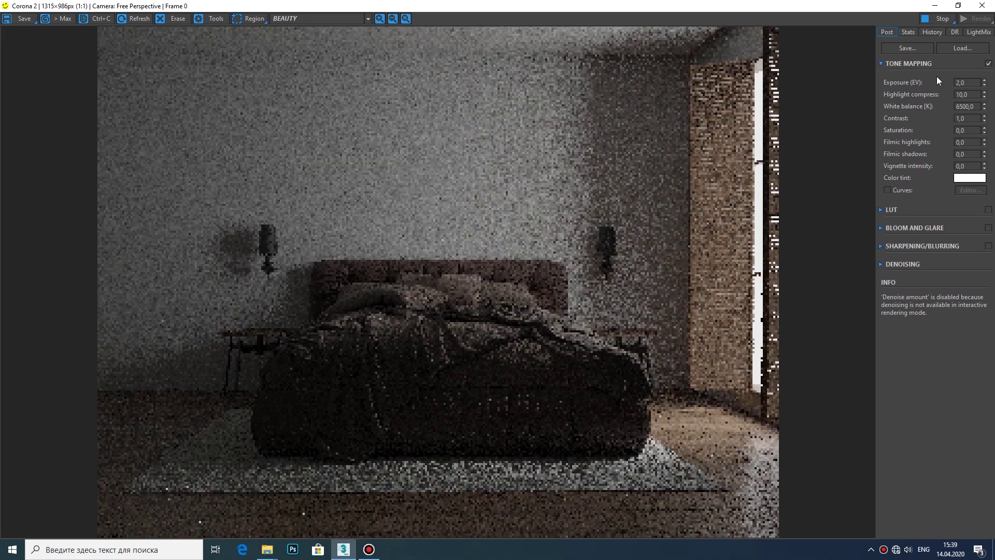
pyautogui.click(992, 6)
pyautogui.scroll(-3, 318, 264)
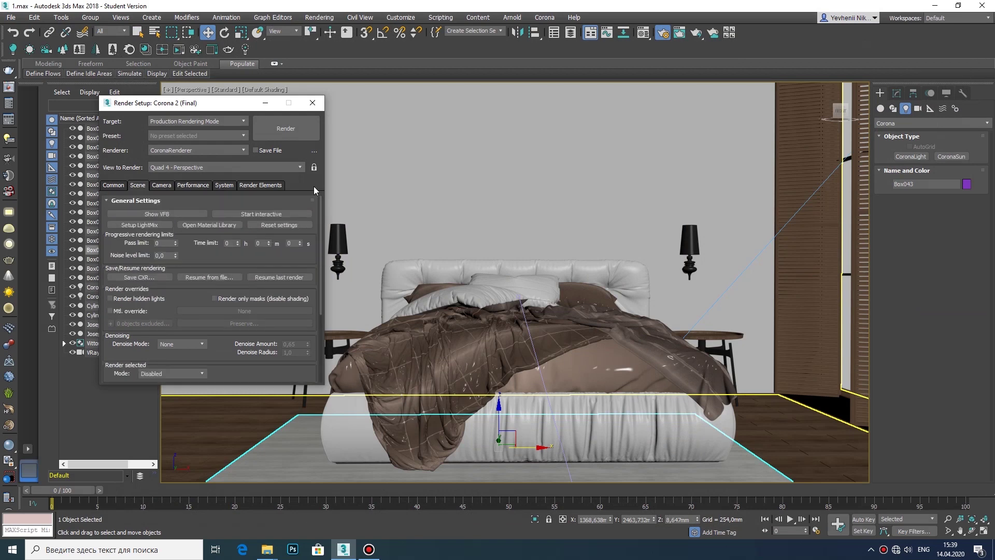
pyautogui.click(311, 103)
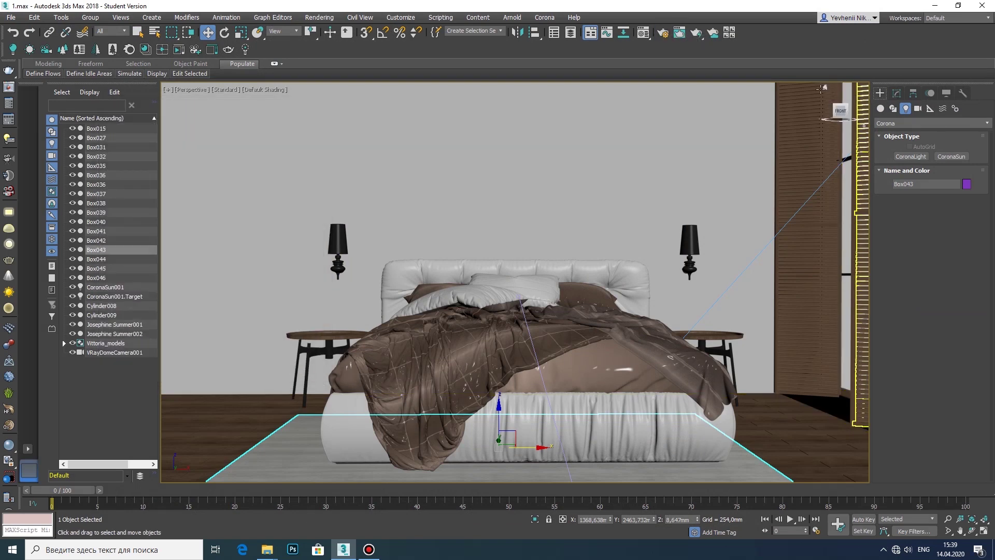
# Load concrete-29 as material 05's diffuse CoronaBitmap and show it on the wall Box027
pyautogui.press('m')
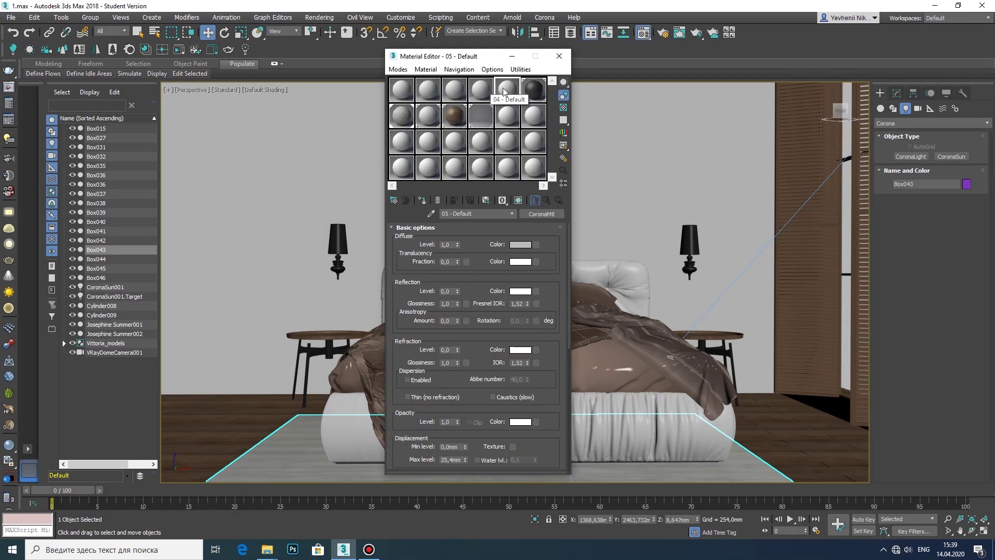
pyautogui.click(537, 243)
pyautogui.doubleClick(524, 236)
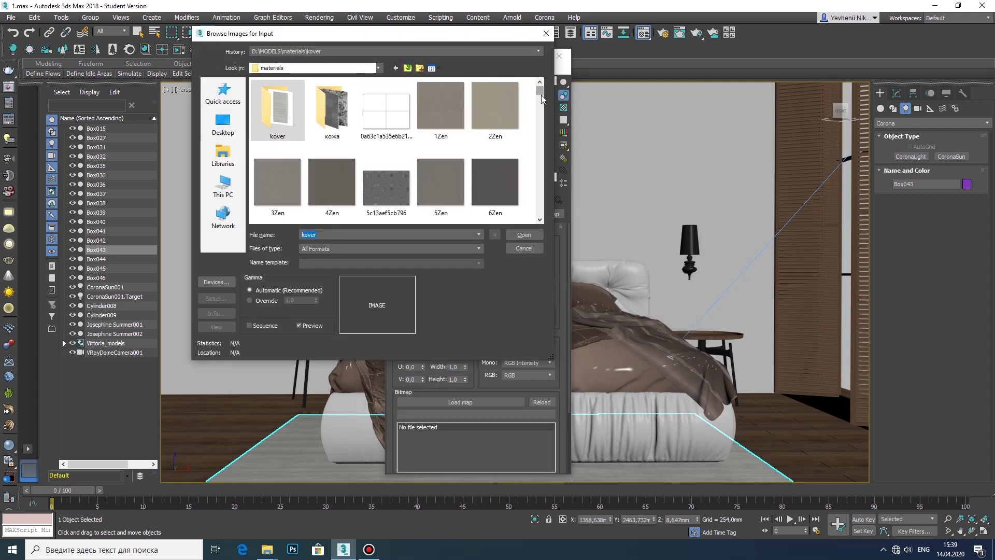
pyautogui.moveTo(541, 95); pyautogui.dragTo(531, 150)
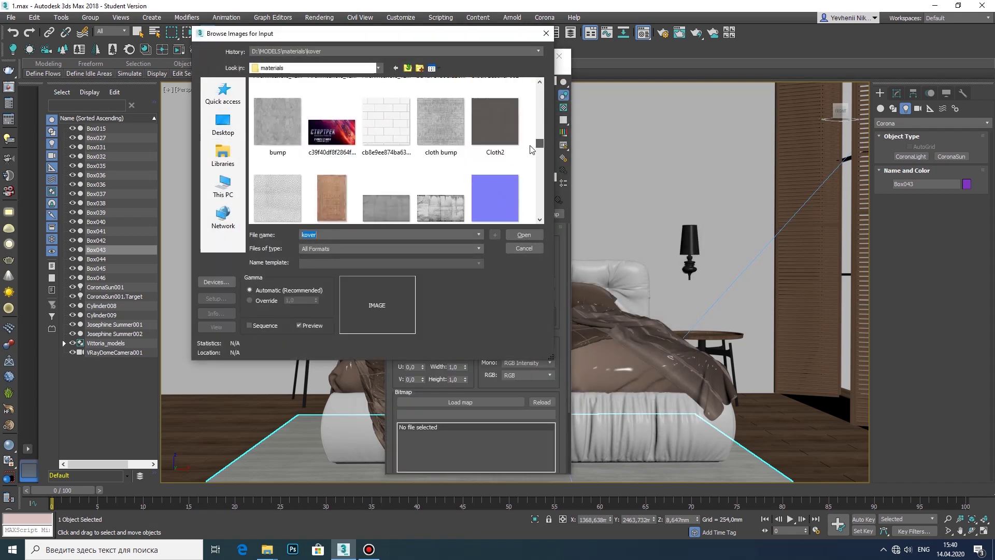
pyautogui.scroll(-3, 531, 150)
pyautogui.click(386, 137)
pyautogui.click(523, 234)
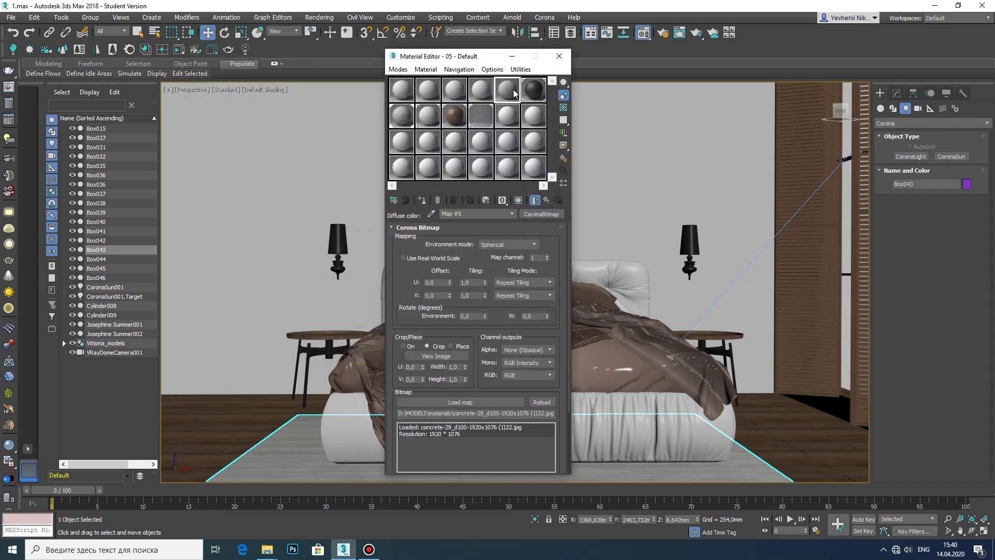
pyautogui.click(518, 200)
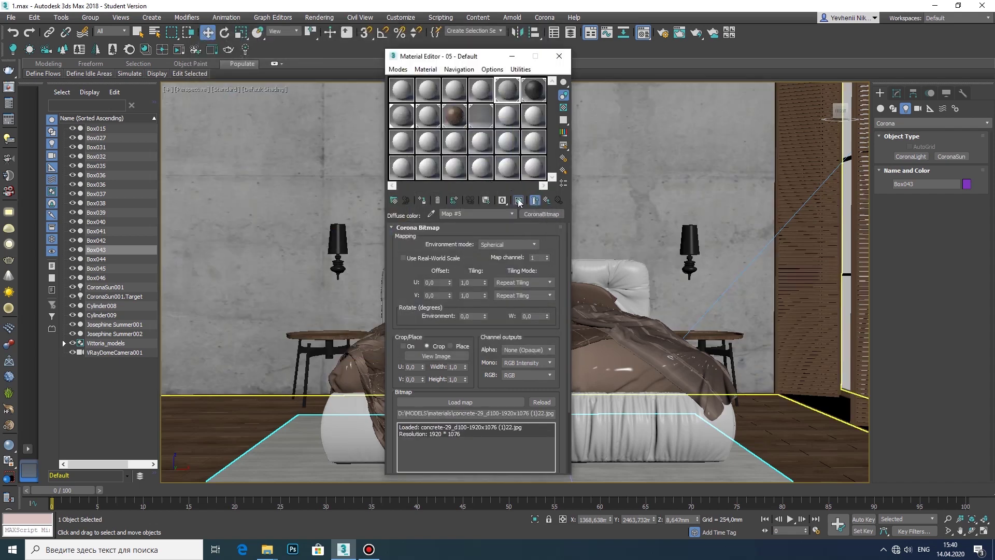
pyautogui.click(328, 151)
pyautogui.click(559, 56)
pyautogui.click(897, 93)
# Add a Box UVW Map modifier to the wall sized 1000 mm per side
pyautogui.click(986, 126)
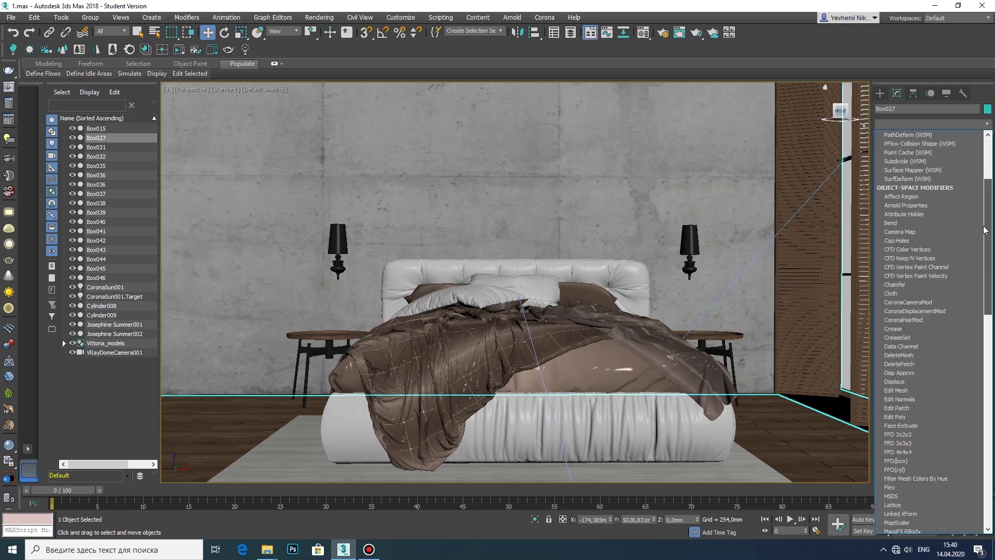
pyautogui.scroll(-10, 946, 383)
pyautogui.scroll(-5, 946, 383)
pyautogui.click(929, 428)
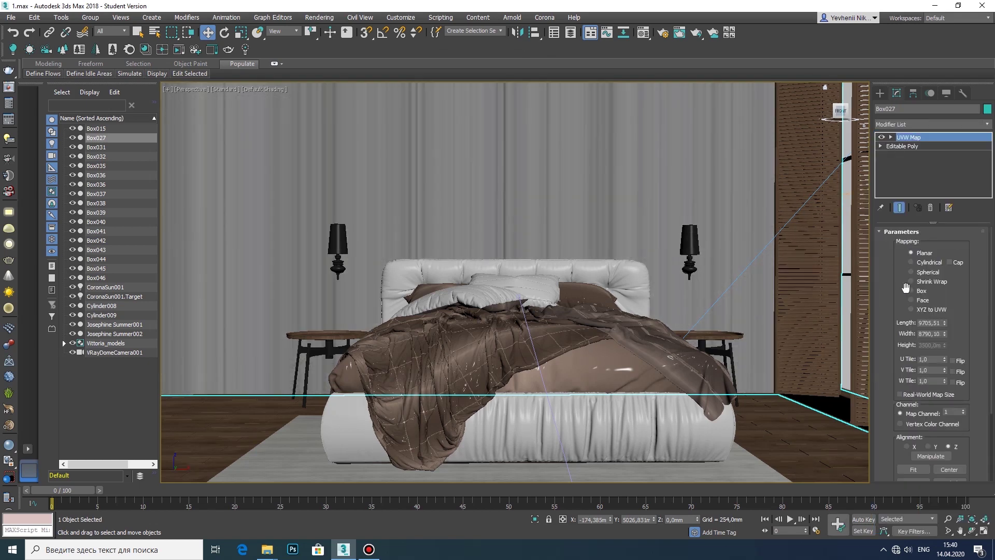
pyautogui.click(906, 146)
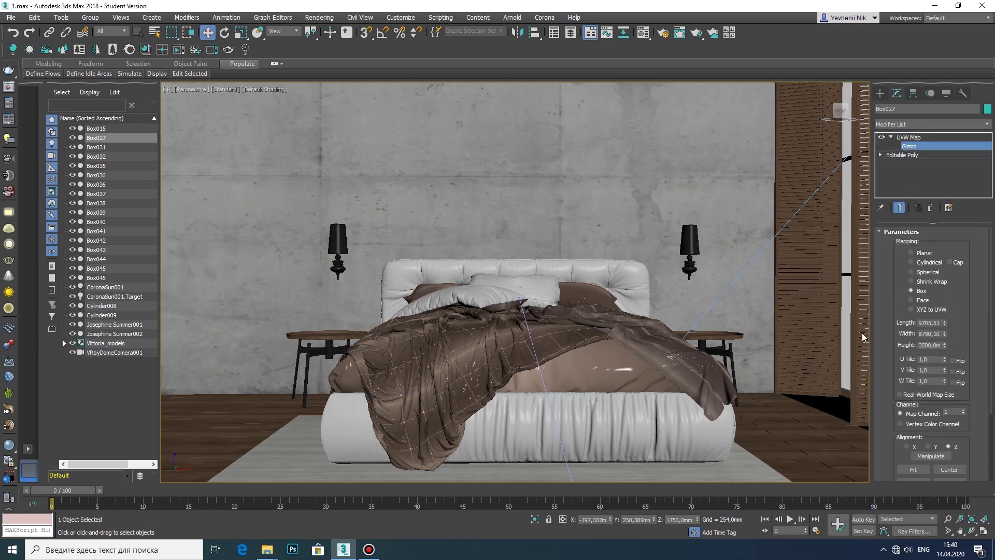
pyautogui.press('r')
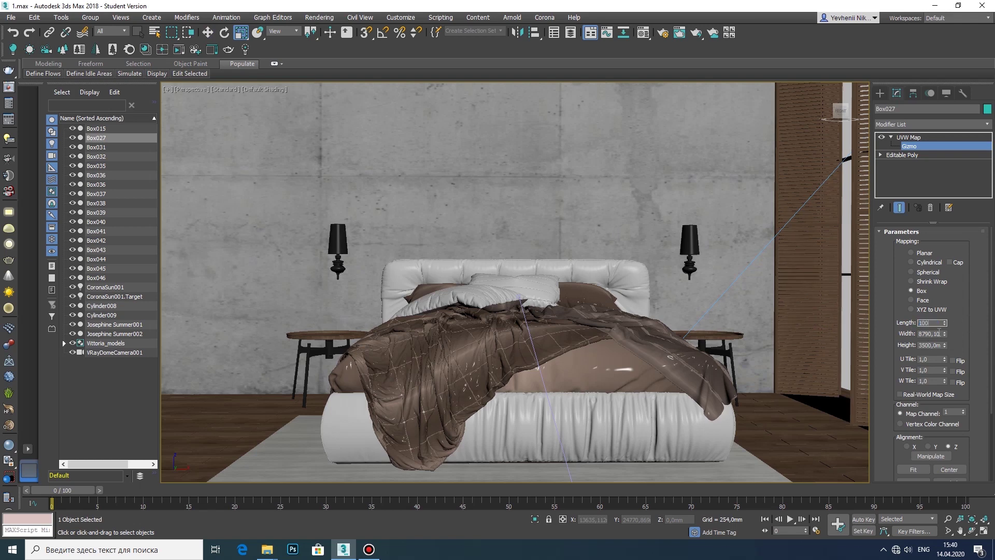
pyautogui.click(922, 333)
pyautogui.write('1000')
pyautogui.press('Return')
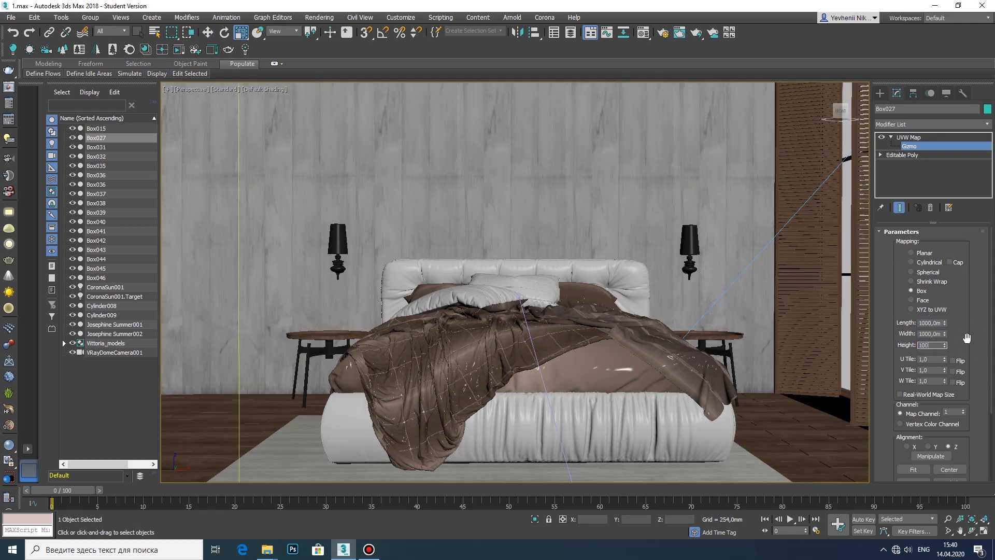
pyautogui.write('0')
pyautogui.press('Return')
# Slide and raise the wall's mapping gizmo to line up the concrete panels
pyautogui.moveTo(323, 153); pyautogui.dragTo(380, 181, button='middle')
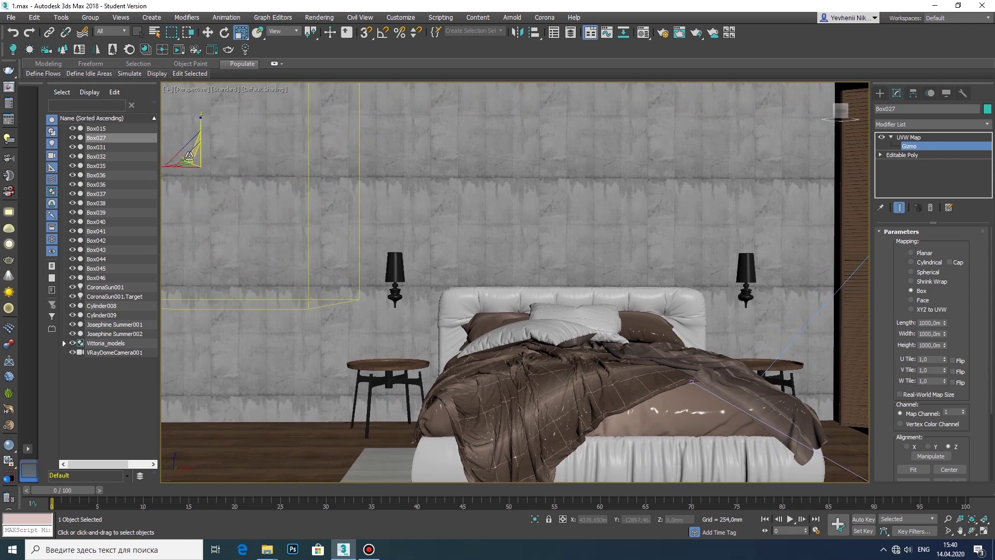
pyautogui.click(967, 531)
pyautogui.moveTo(466, 233)
pyautogui.mouseDown()
pyautogui.moveTo(375, 143)
pyautogui.moveTo(450, 19)
pyautogui.moveTo(445, 46)
pyautogui.mouseUp()
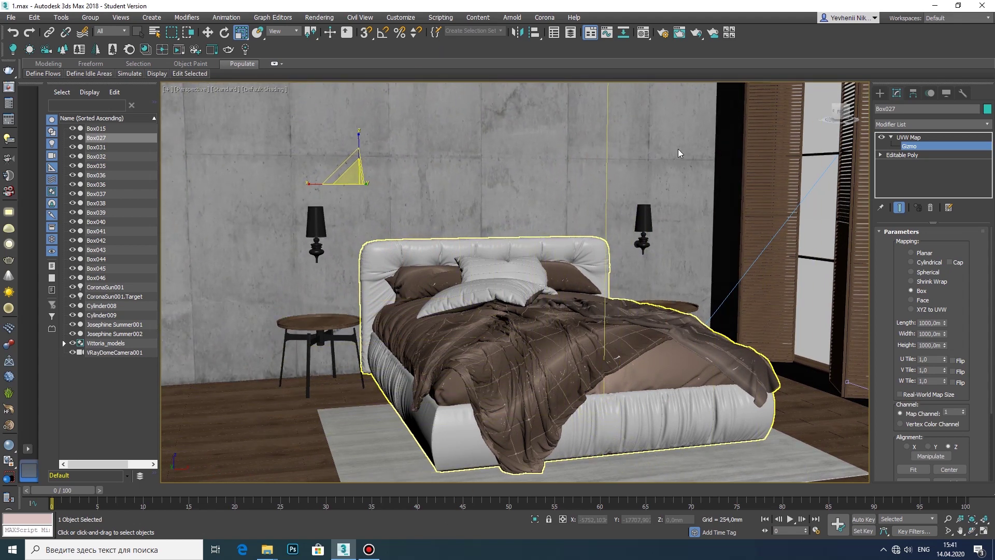
pyautogui.click(963, 531)
pyautogui.click(971, 531)
pyautogui.moveTo(518, 285); pyautogui.dragTo(425, 290)
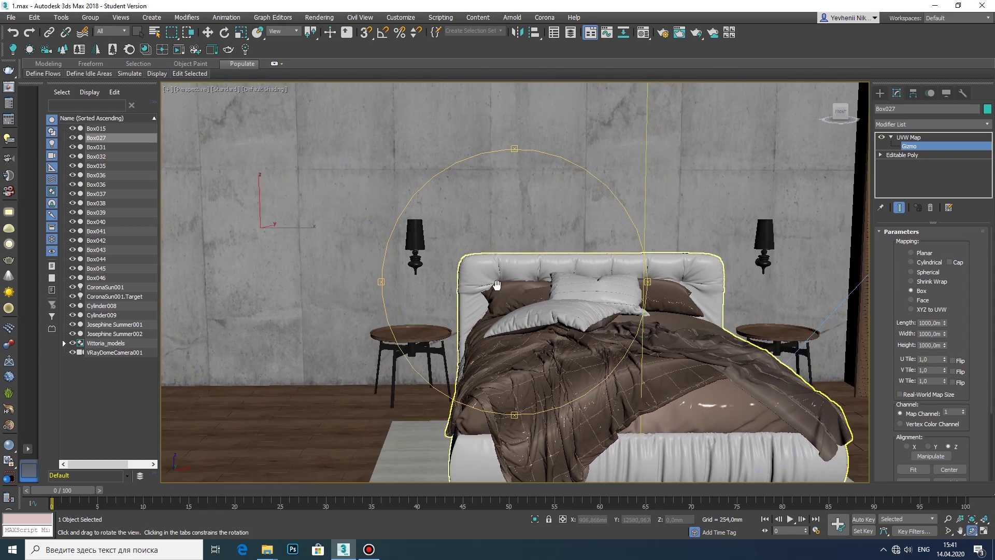
pyautogui.moveTo(205, 230); pyautogui.dragTo(182, 224)
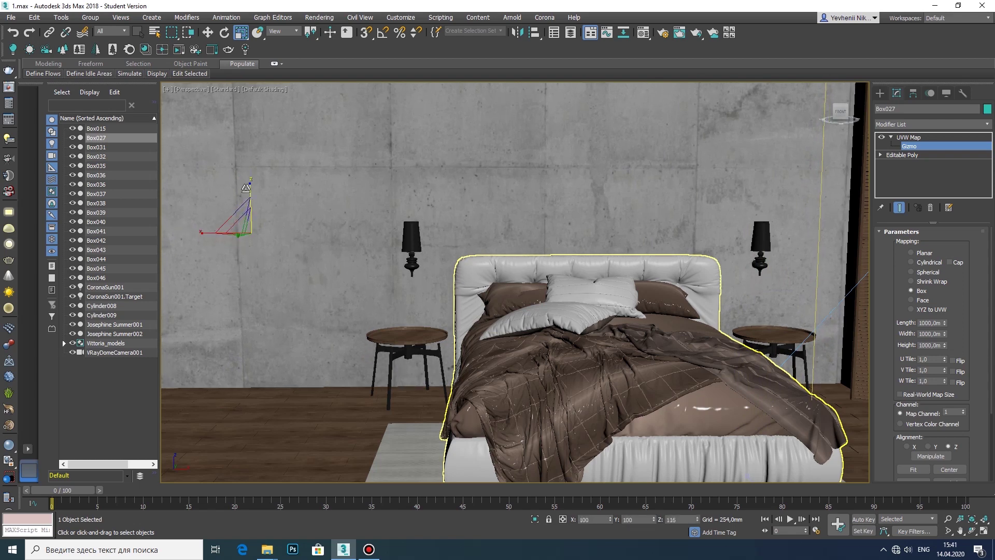
pyautogui.moveTo(211, 233); pyautogui.dragTo(220, 229)
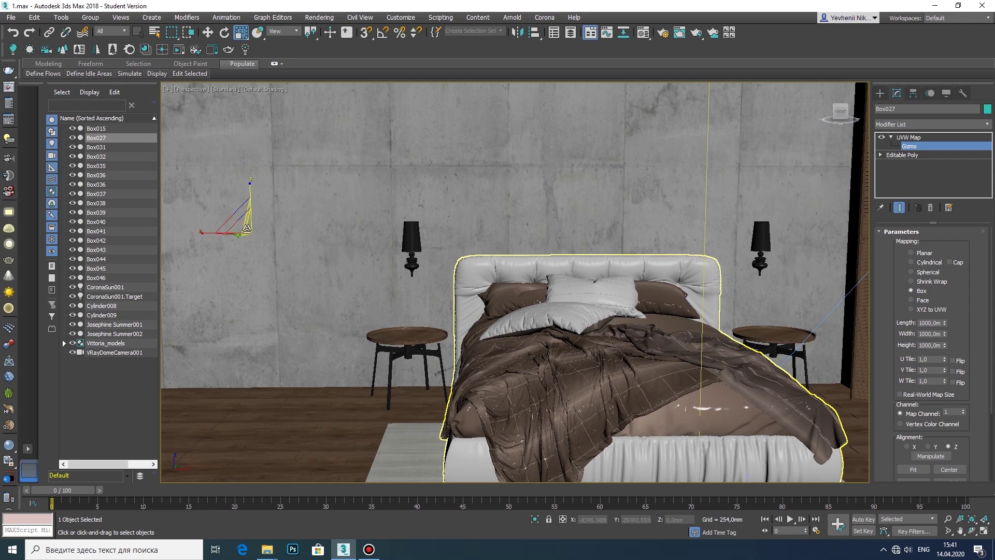
pyautogui.press('e')
pyautogui.press('w')
pyautogui.moveTo(258, 197); pyautogui.dragTo(260, 105)
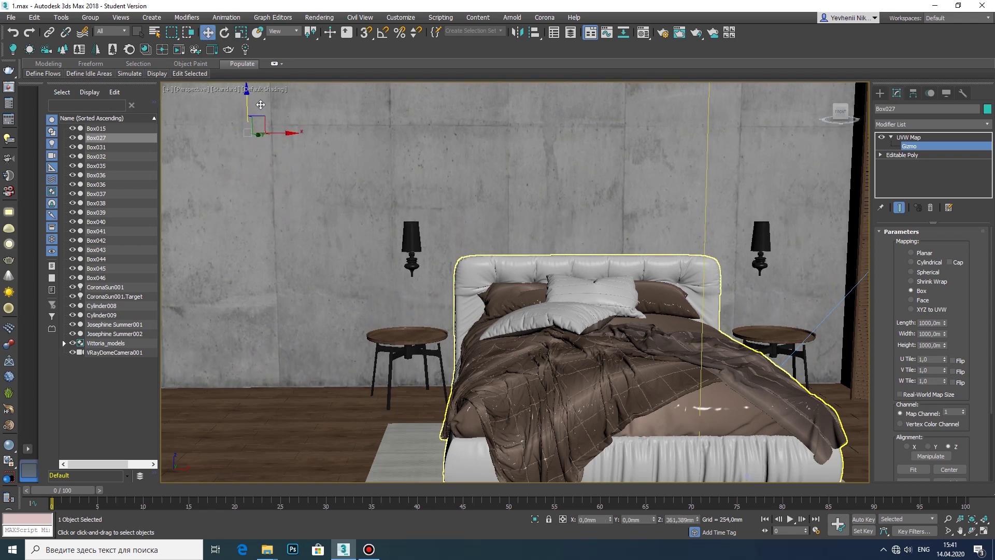
# Switch the viewport to the scene camera and start a Corona interactive render from it
pyautogui.click(182, 89)
pyautogui.click(386, 100)
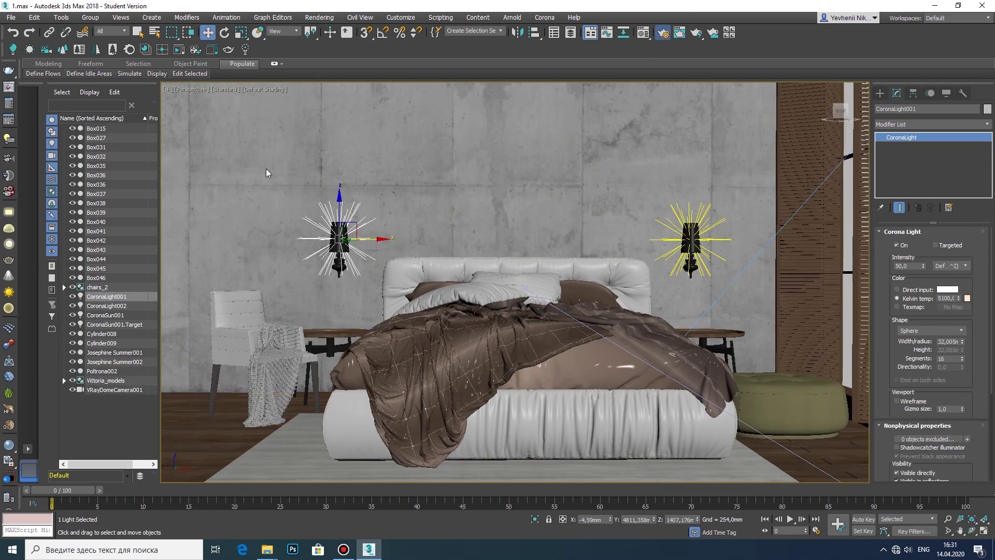
pyautogui.press('F10')
pyautogui.click(558, 286)
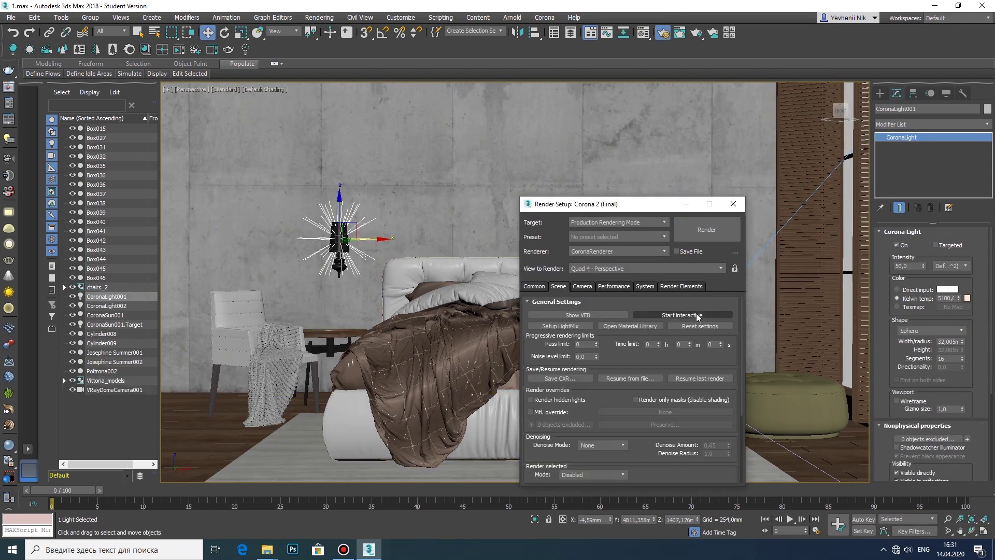
pyautogui.click(695, 315)
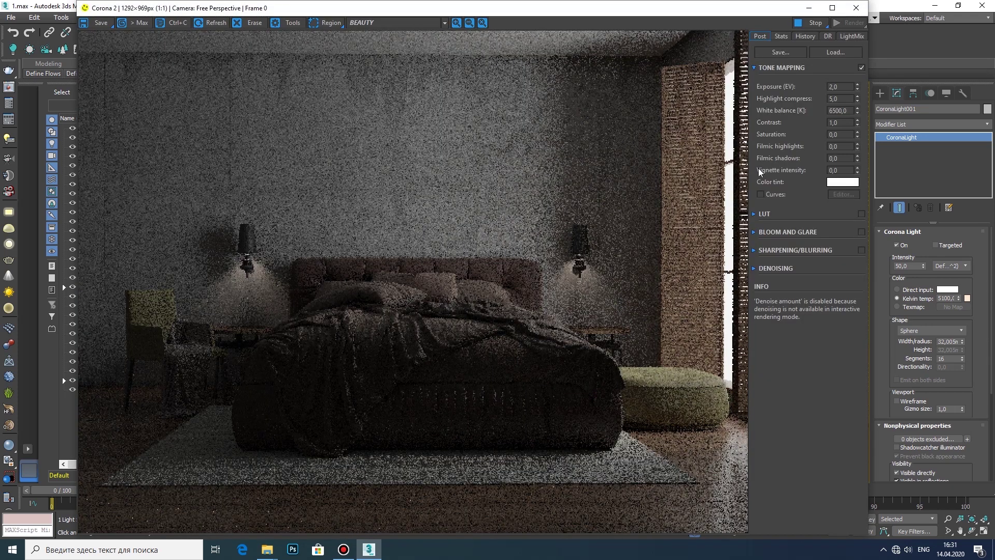
pyautogui.press('F10')
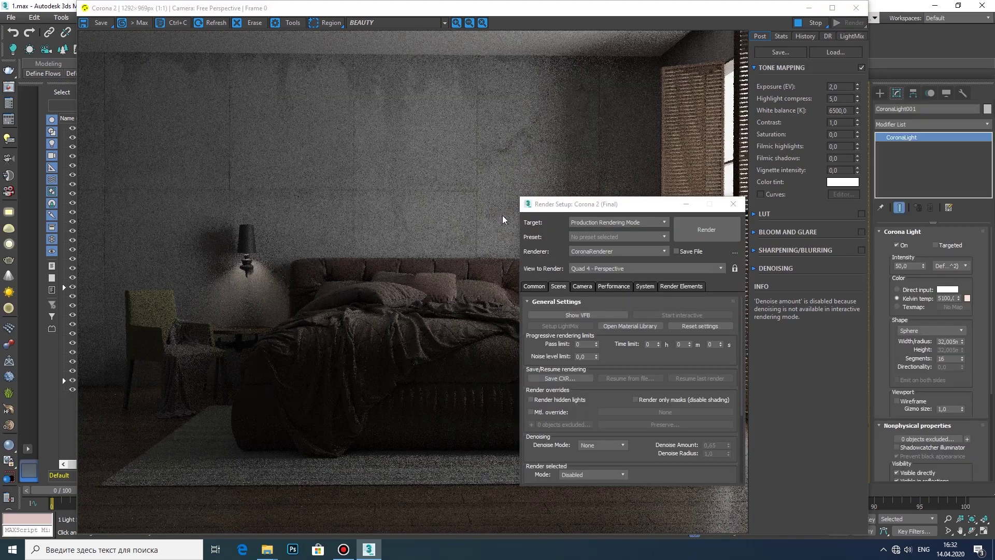
pyautogui.click(631, 9)
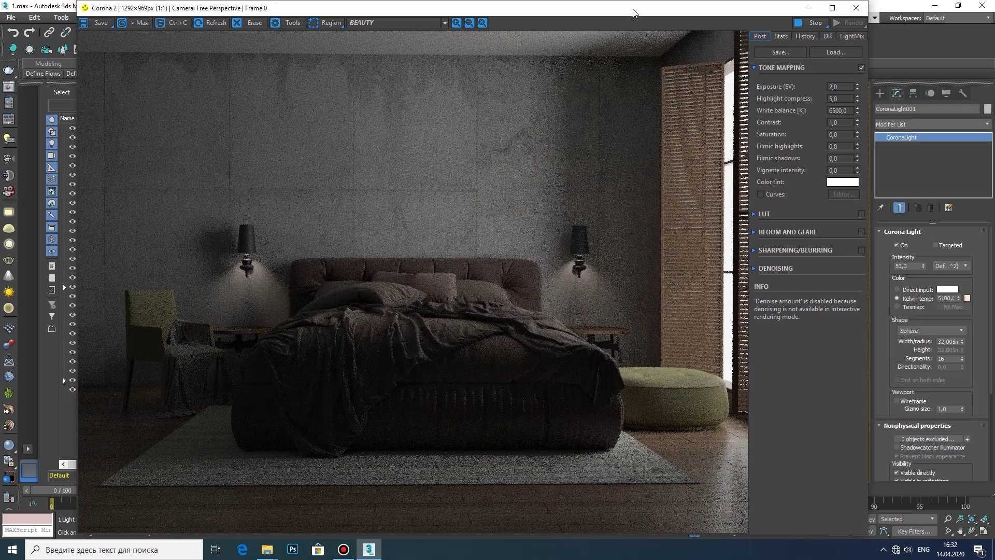